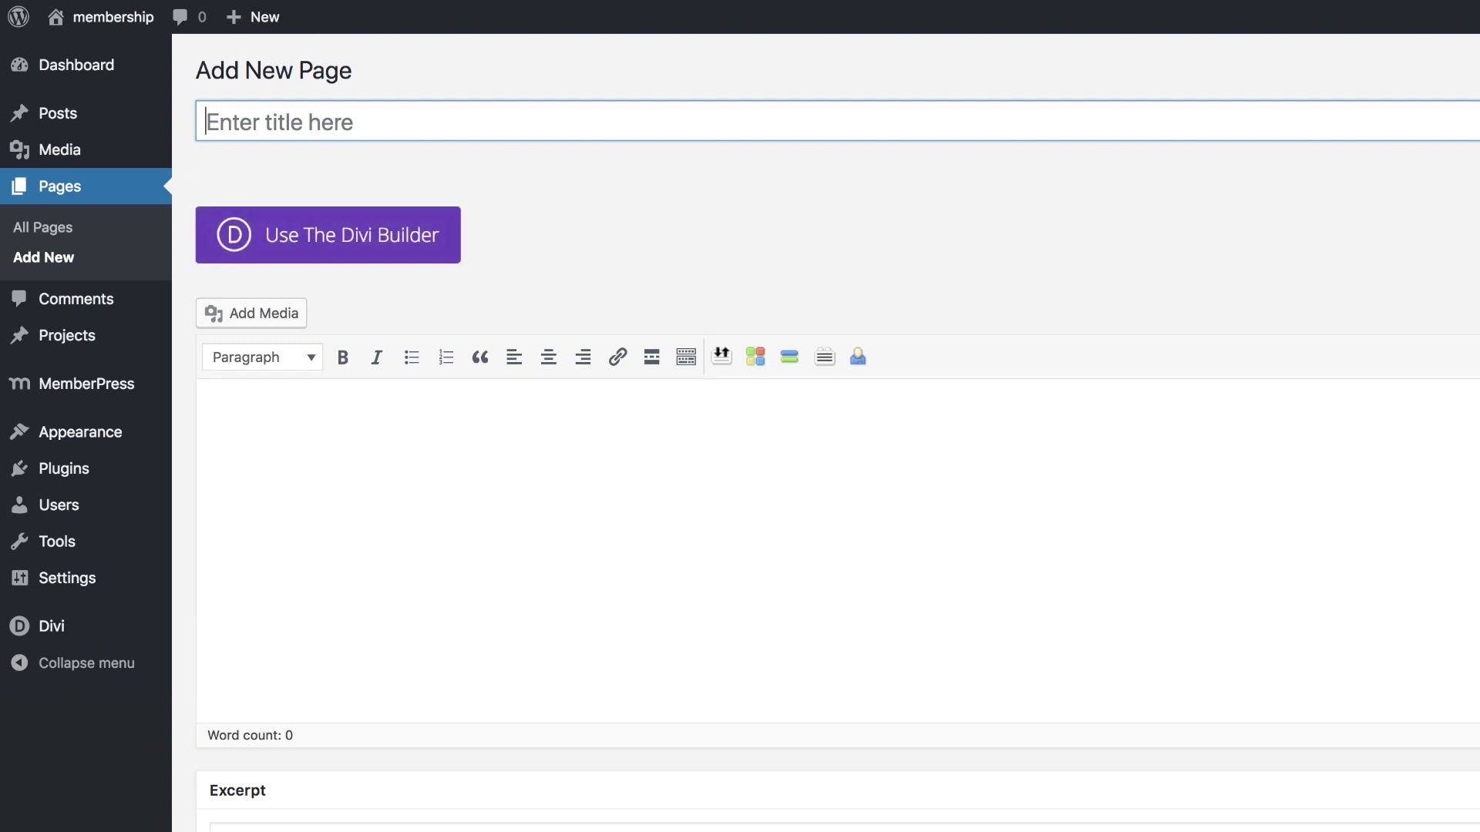
# Step: Open membership.local in a new browser tab and look over the homepage from the hero text to the image columns
pyautogui.moveTo(137, 32); pyautogui.dragTo(71, 31)
pyautogui.press('super+c')
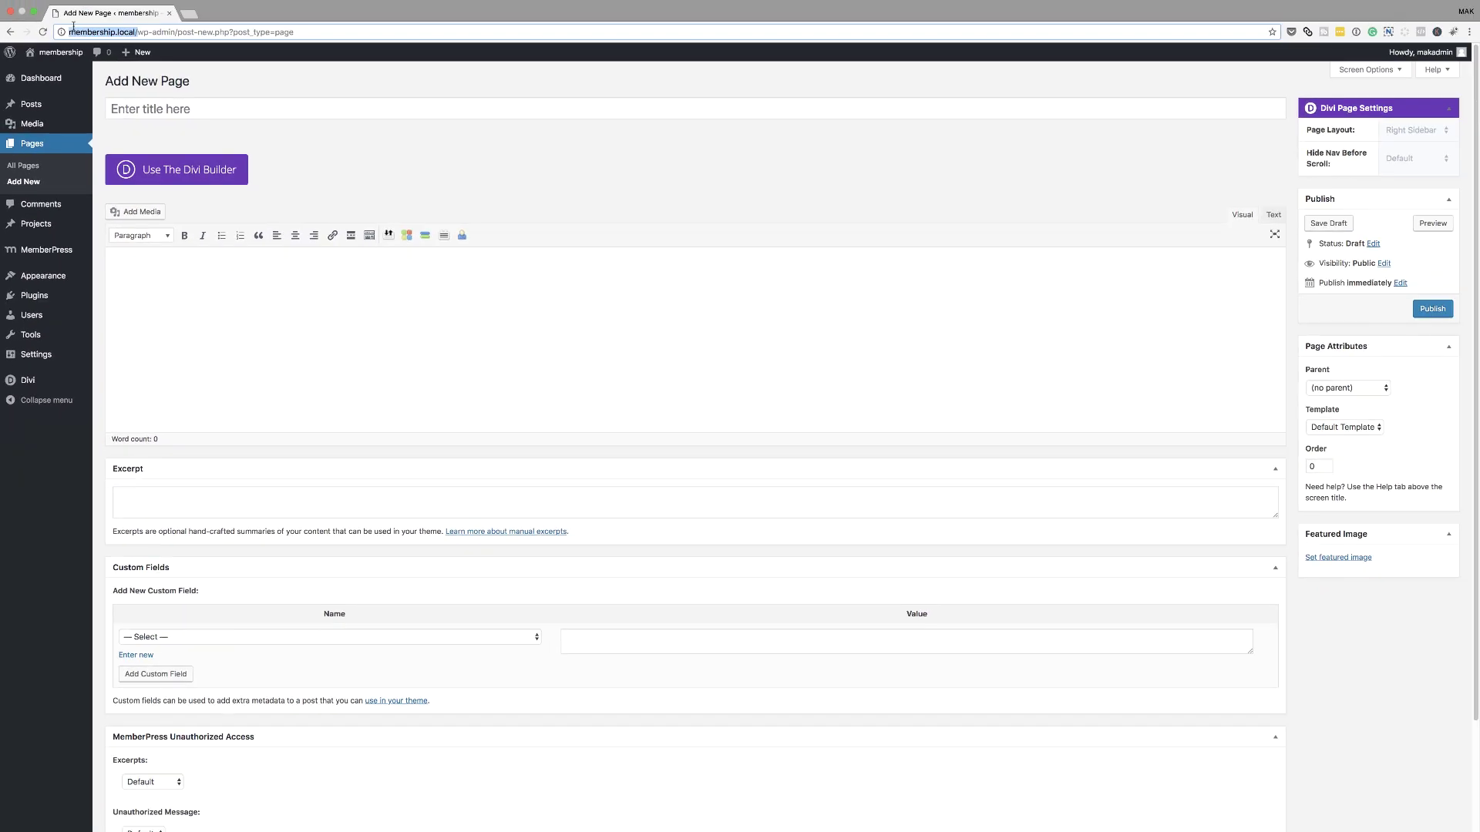
pyautogui.click(186, 15)
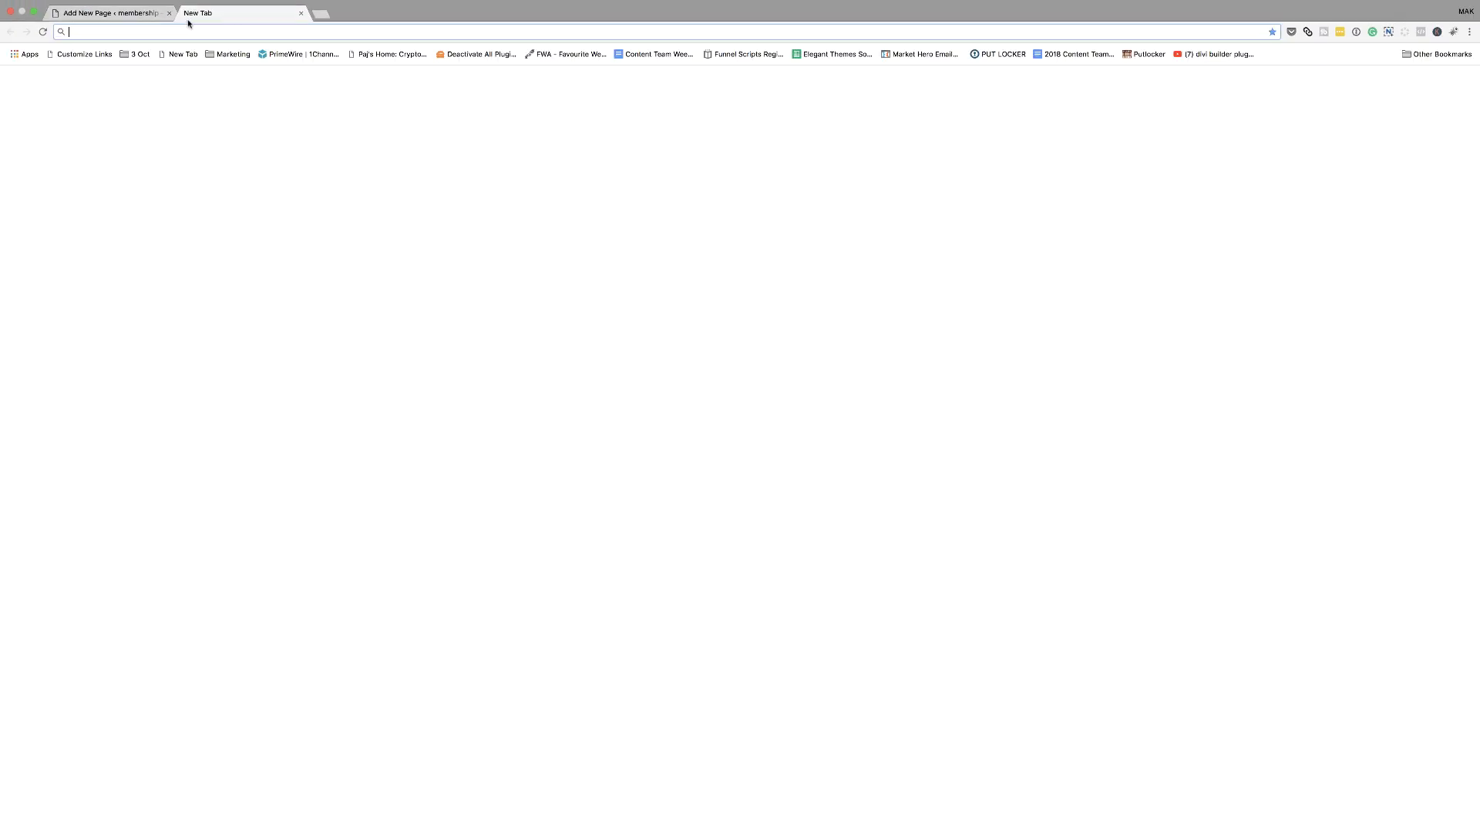
pyautogui.press('super+v')
pyautogui.press('Return')
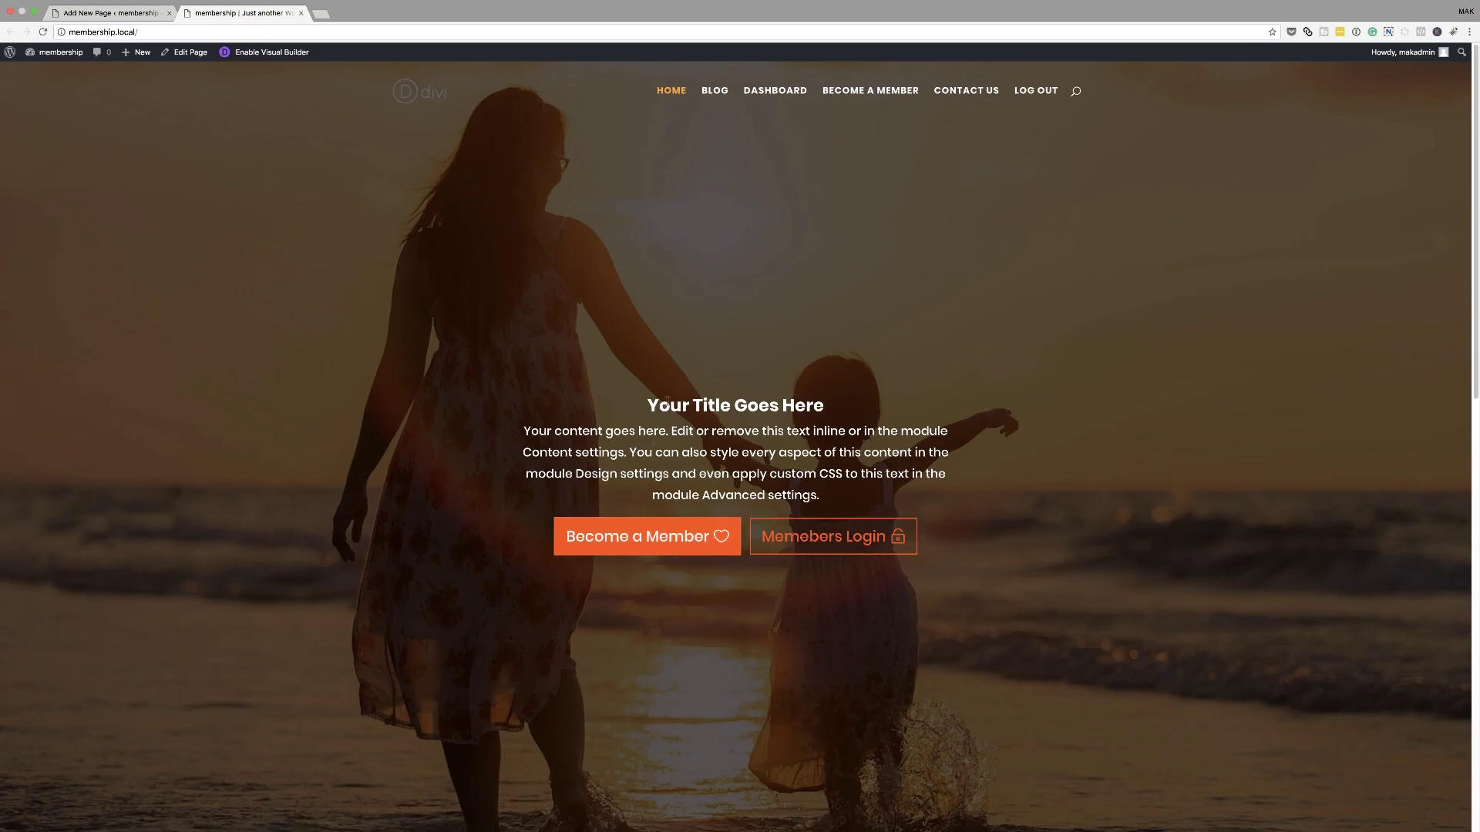
pyautogui.moveTo(647, 406); pyautogui.dragTo(949, 480)
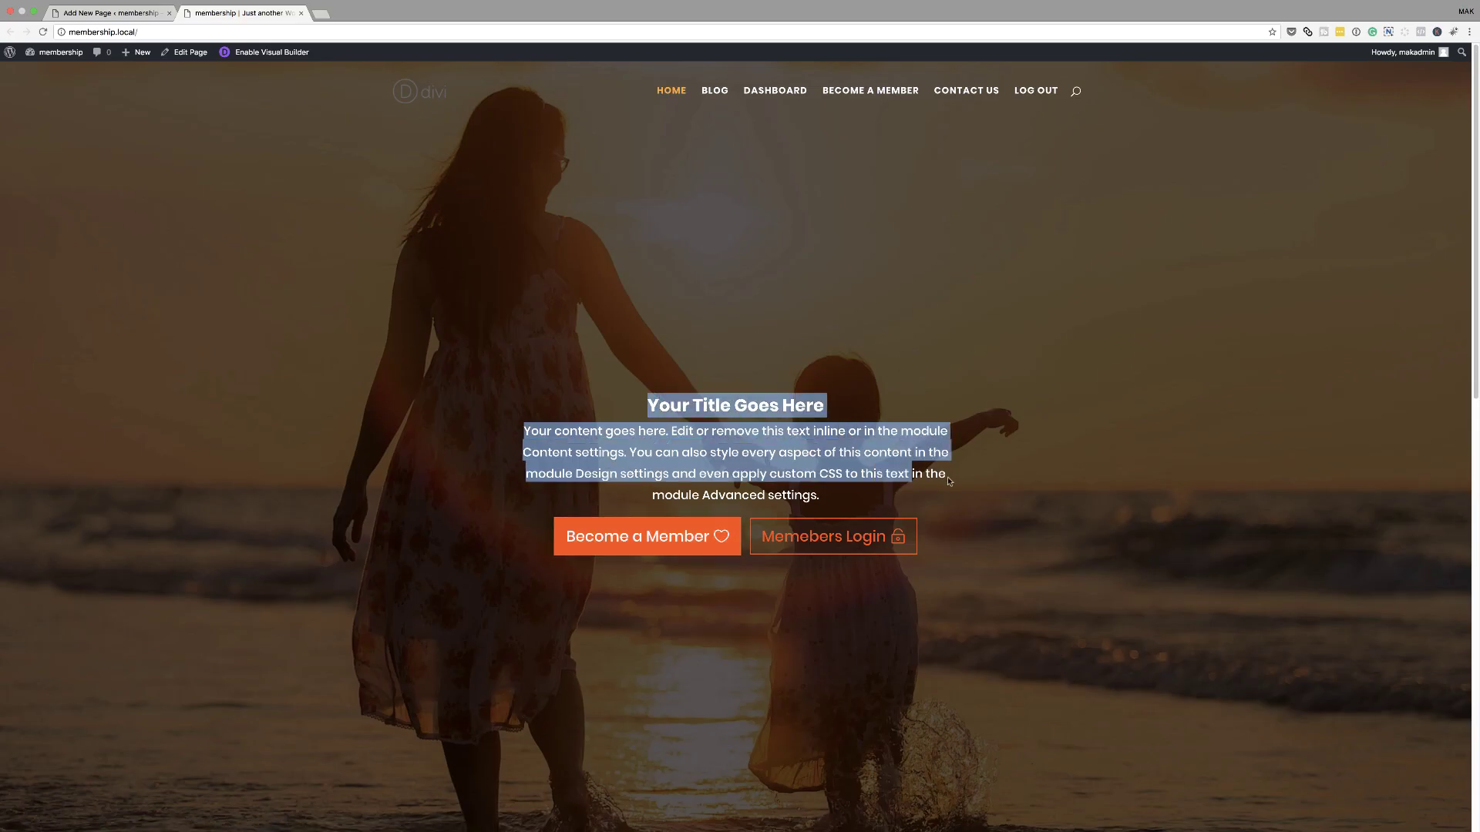
pyautogui.scroll(-1, 614, 595)
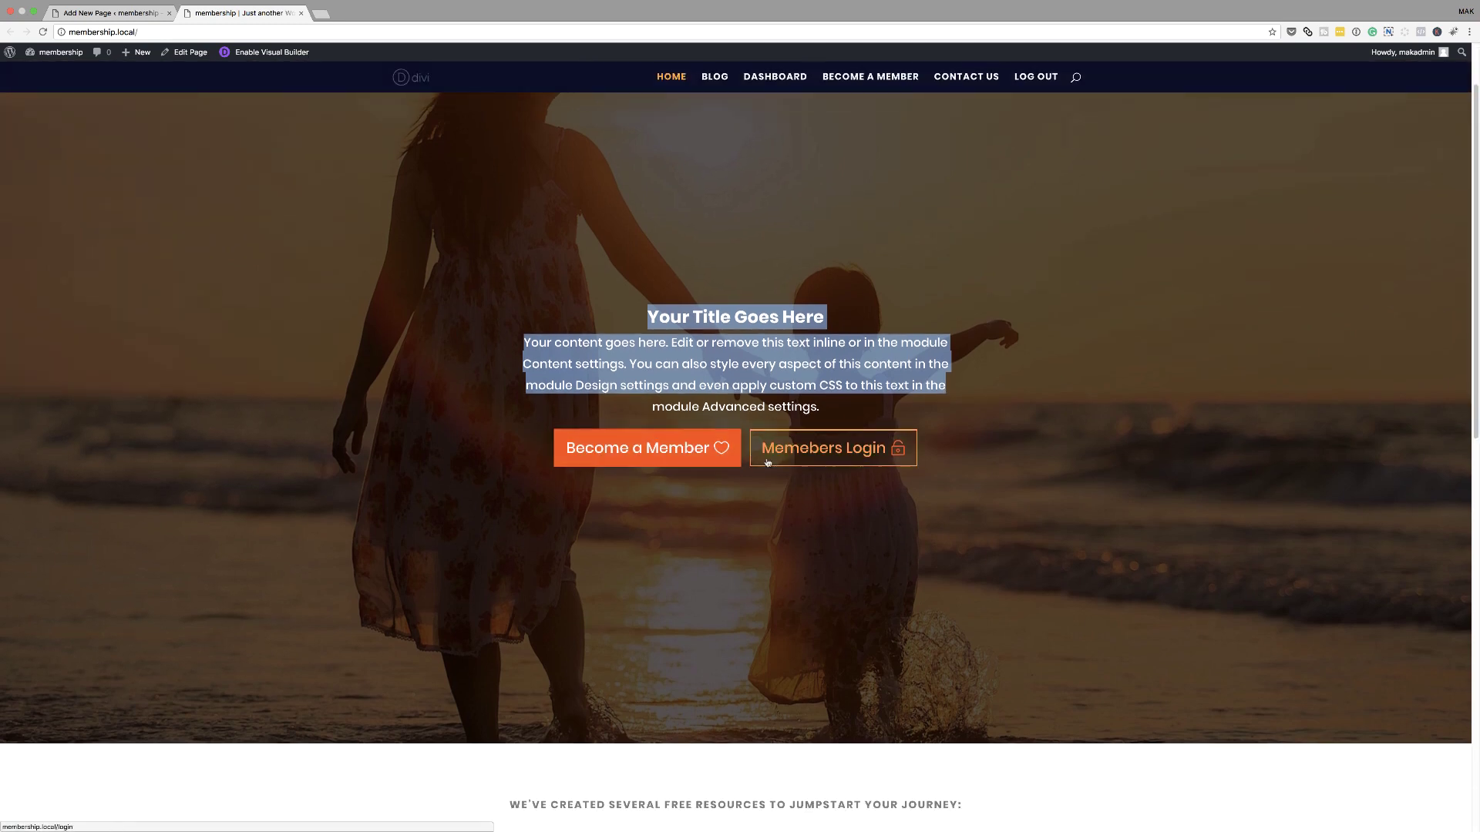
pyautogui.scroll(-7, 719, 561)
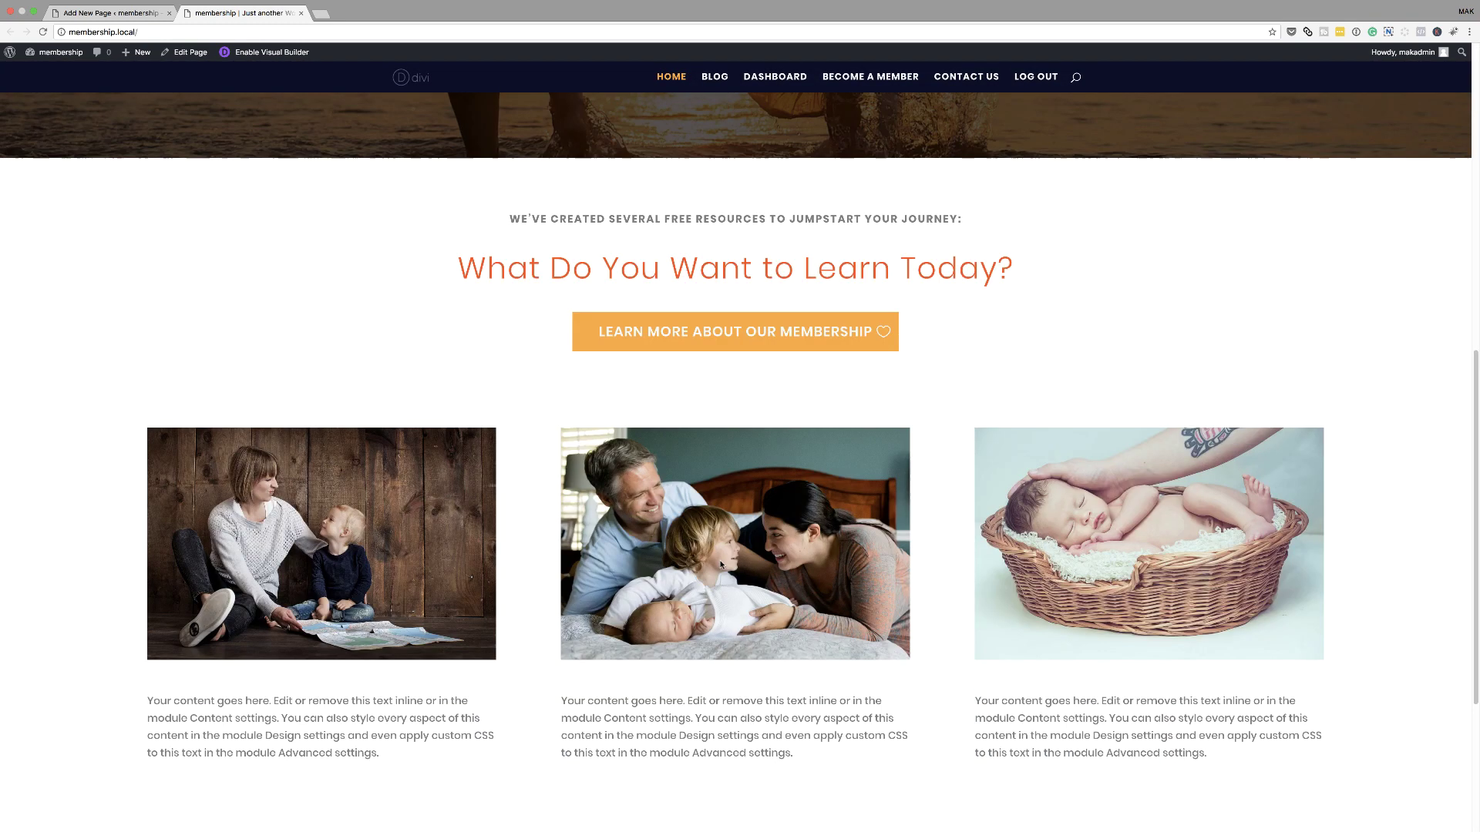
pyautogui.scroll(9, 699, 58)
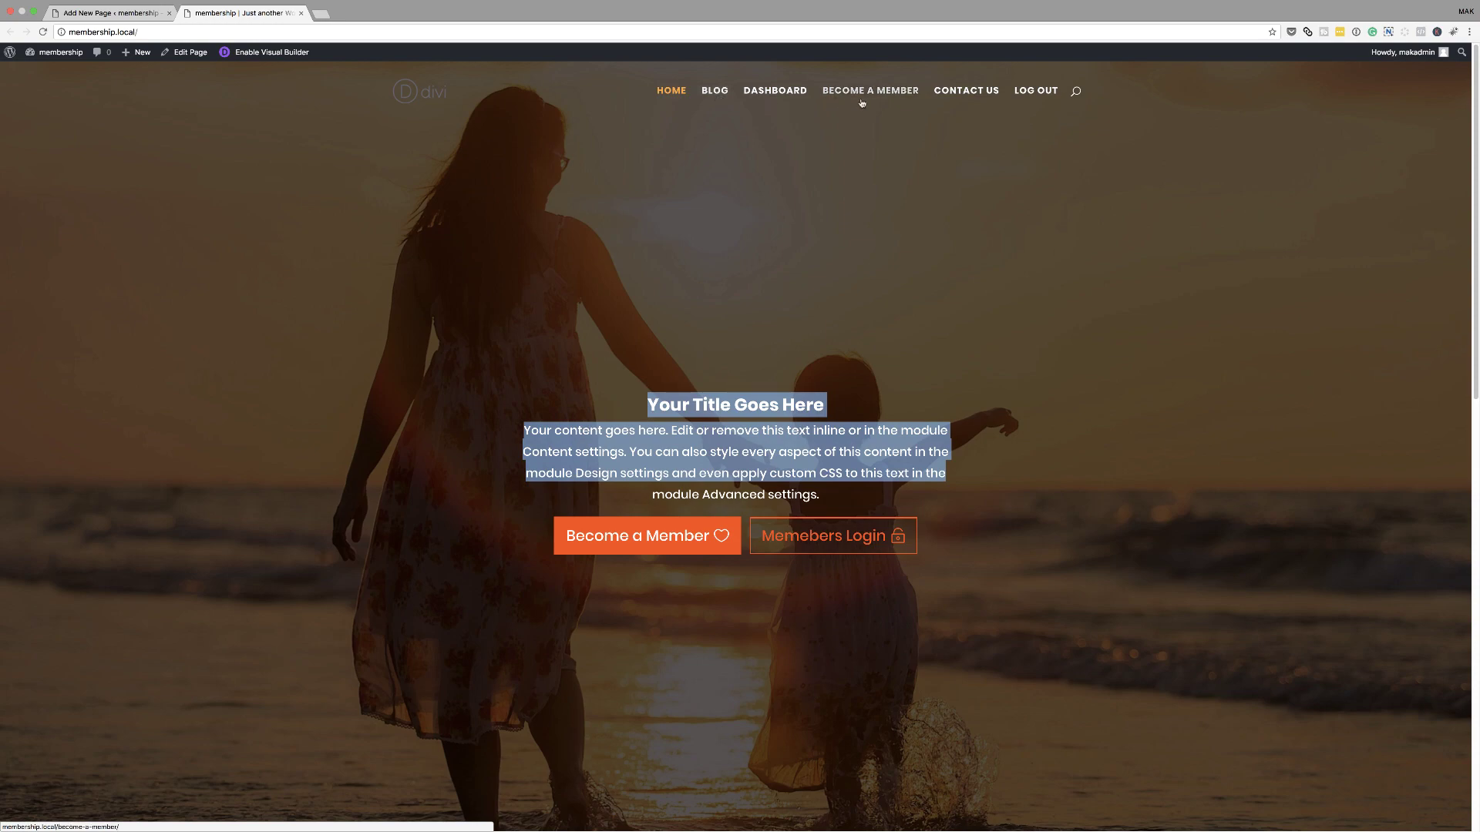
# Step: Return to the new page form, title the page "About Us" and open it in the Divi Visual Builder
pyautogui.click(139, 17)
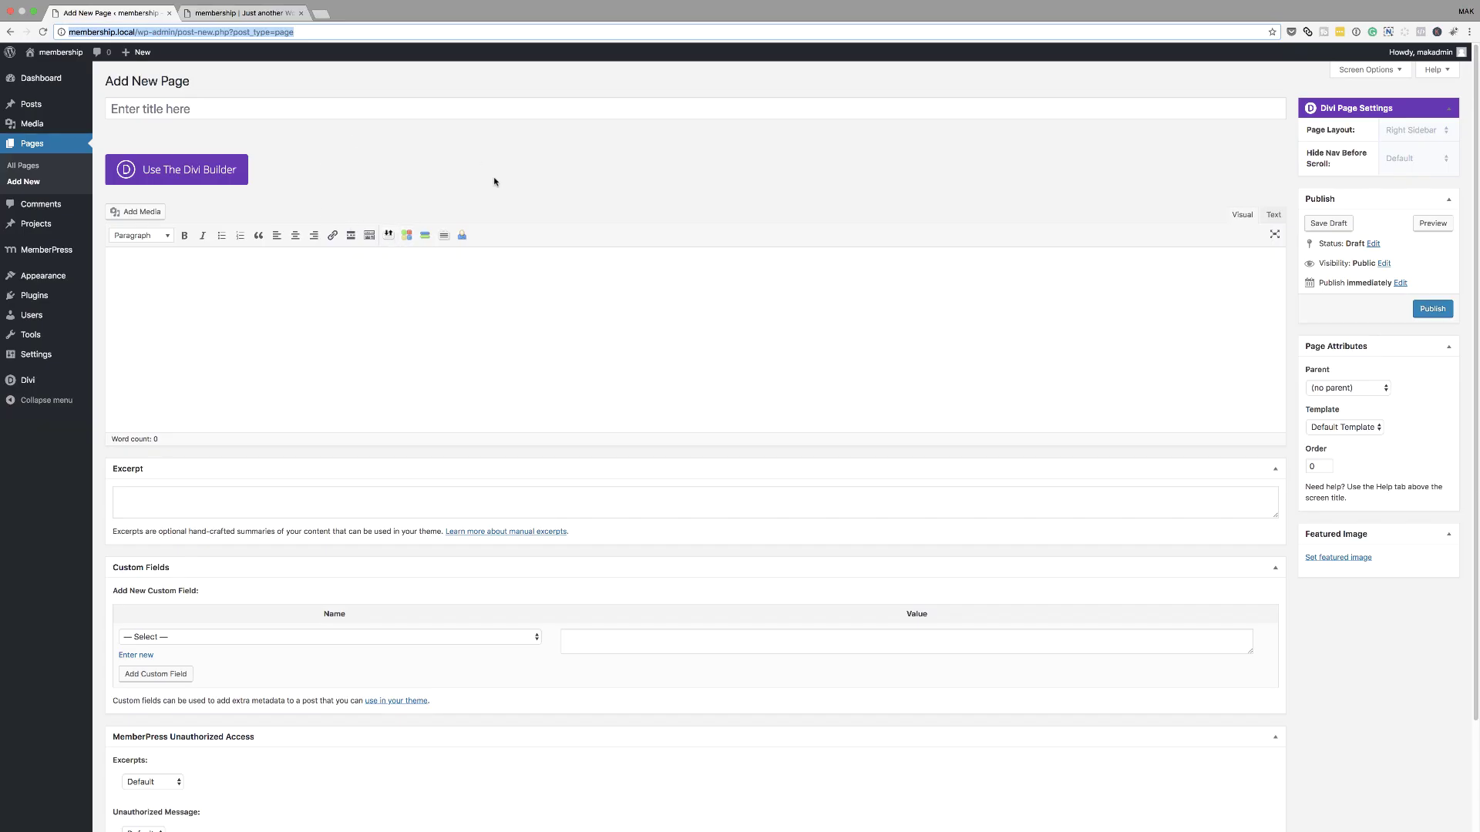
pyautogui.click(461, 108)
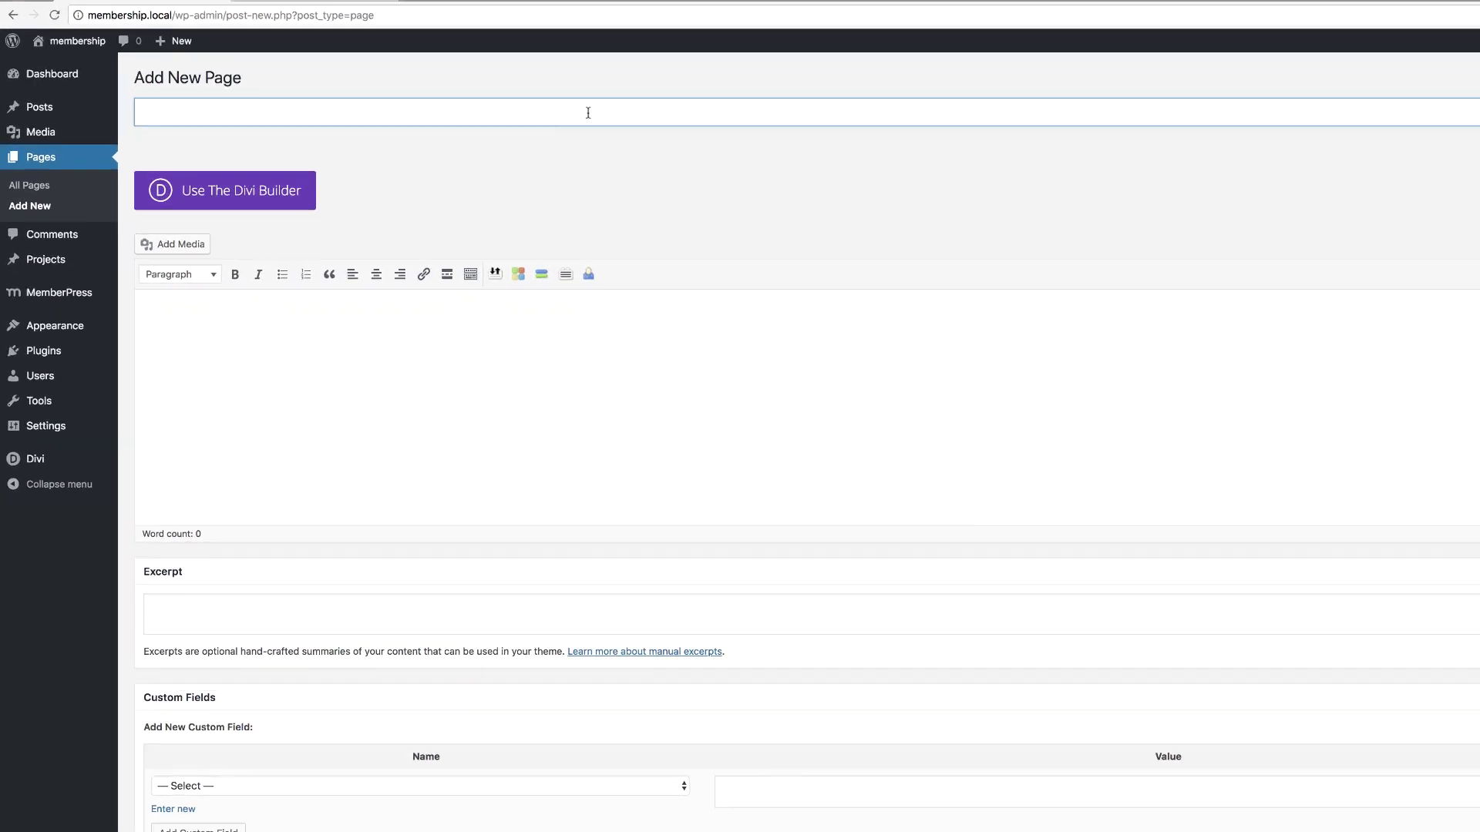
pyautogui.write('About Us')
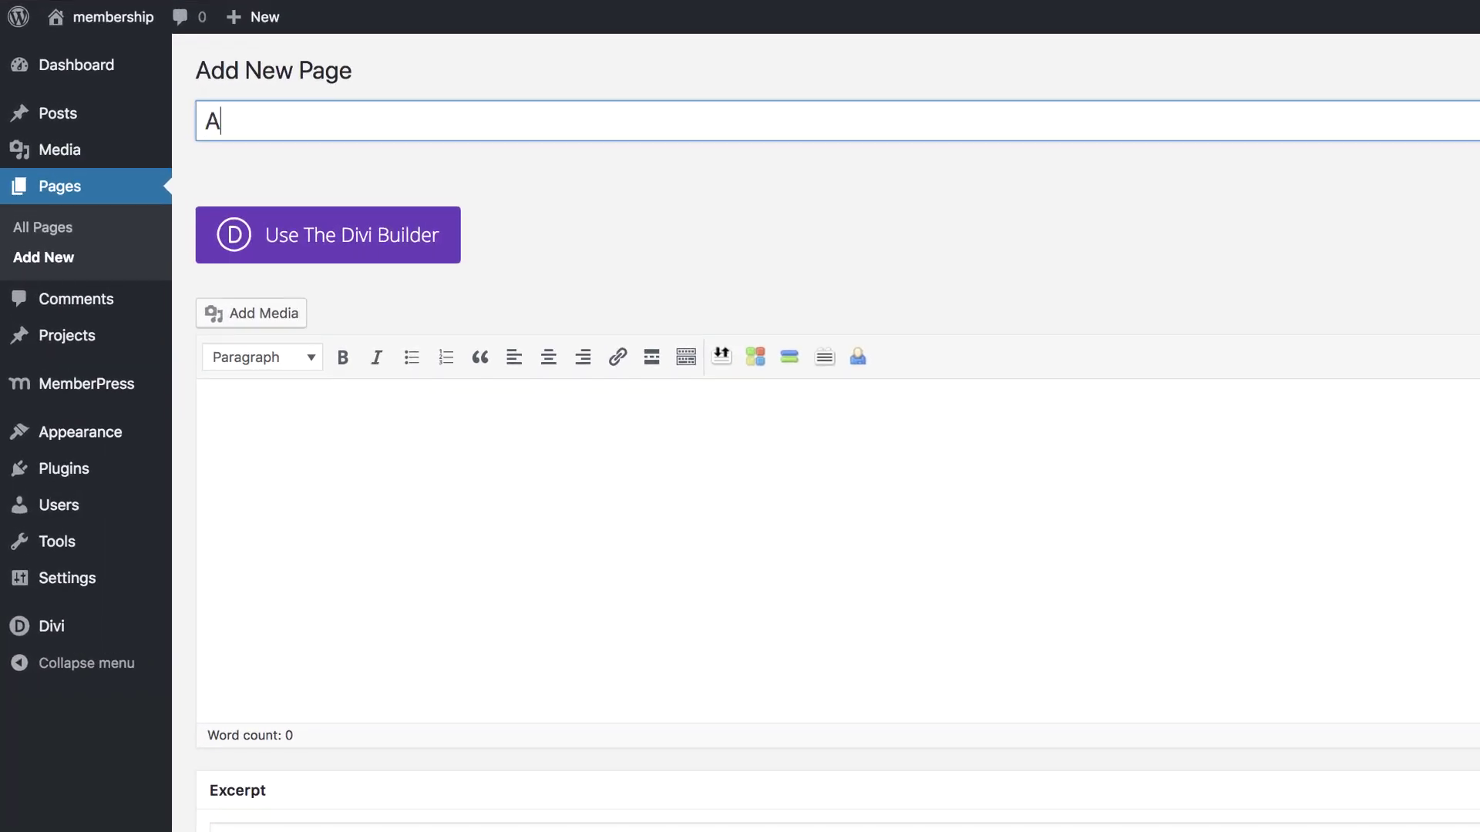
pyautogui.click(374, 239)
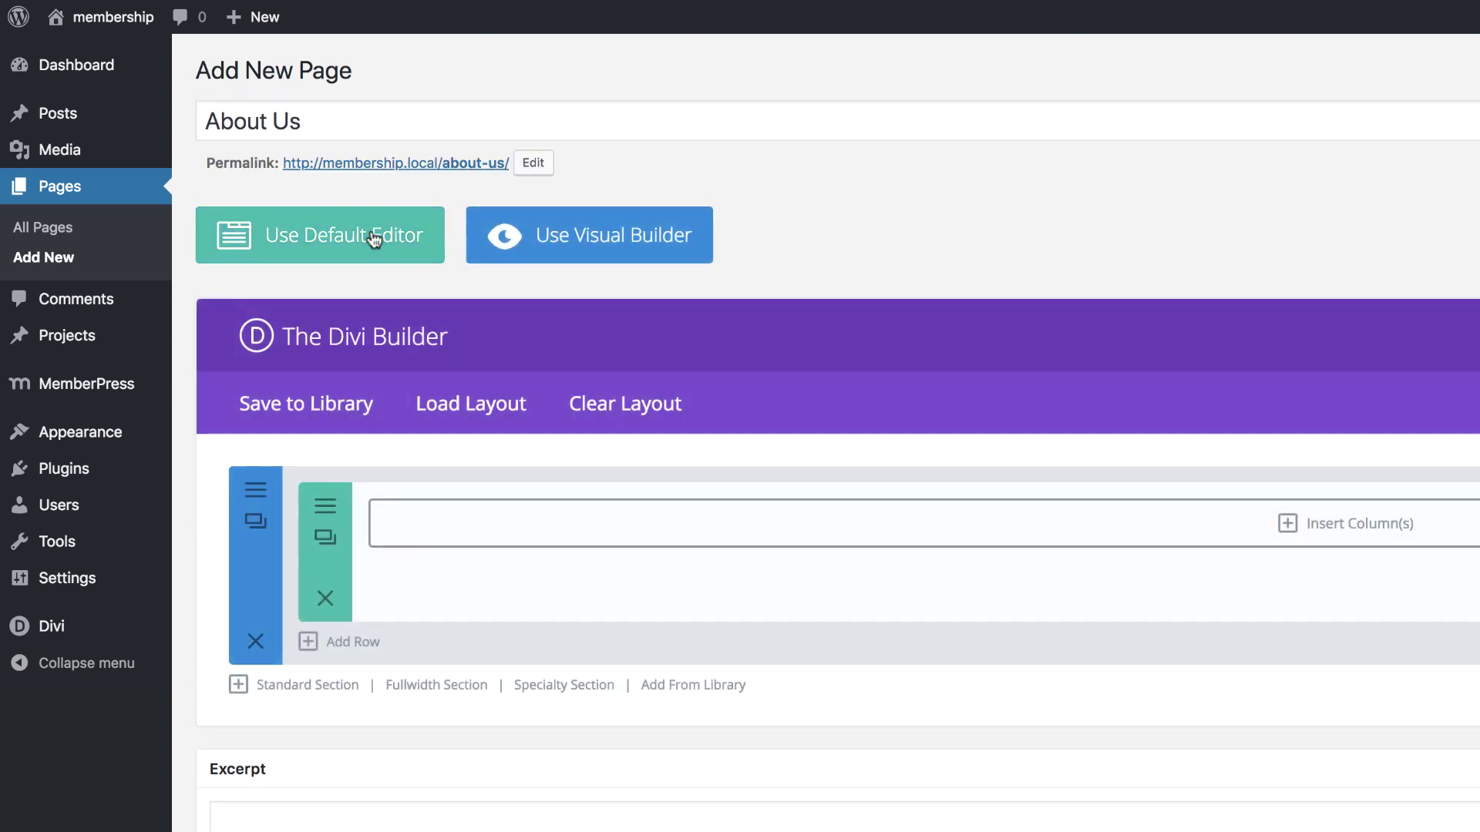
pyautogui.click(621, 237)
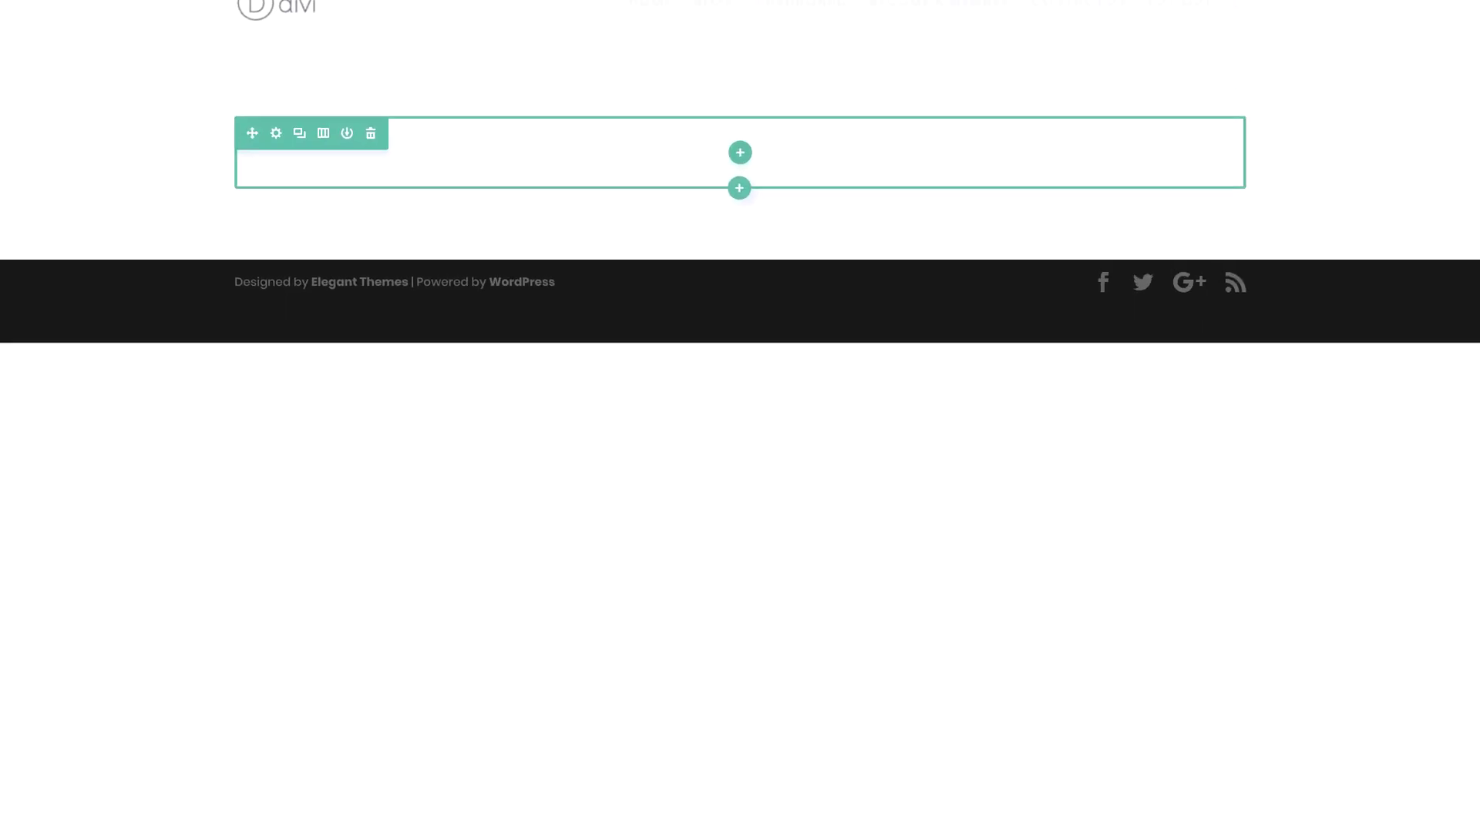
# Step: Load the About layout from the premade Fashion layout pack into the page
pyautogui.click(744, 789)
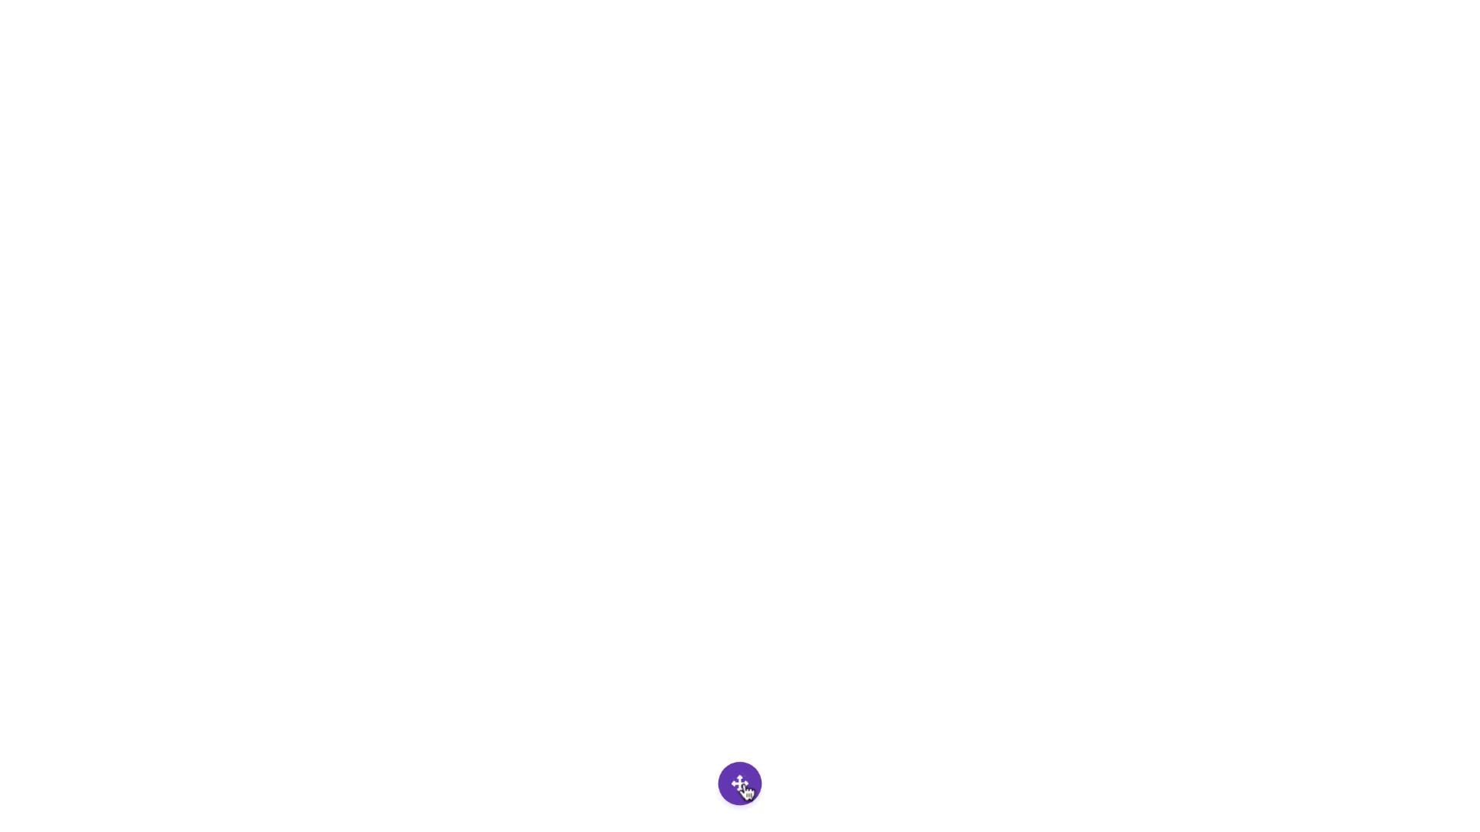
pyautogui.click(525, 786)
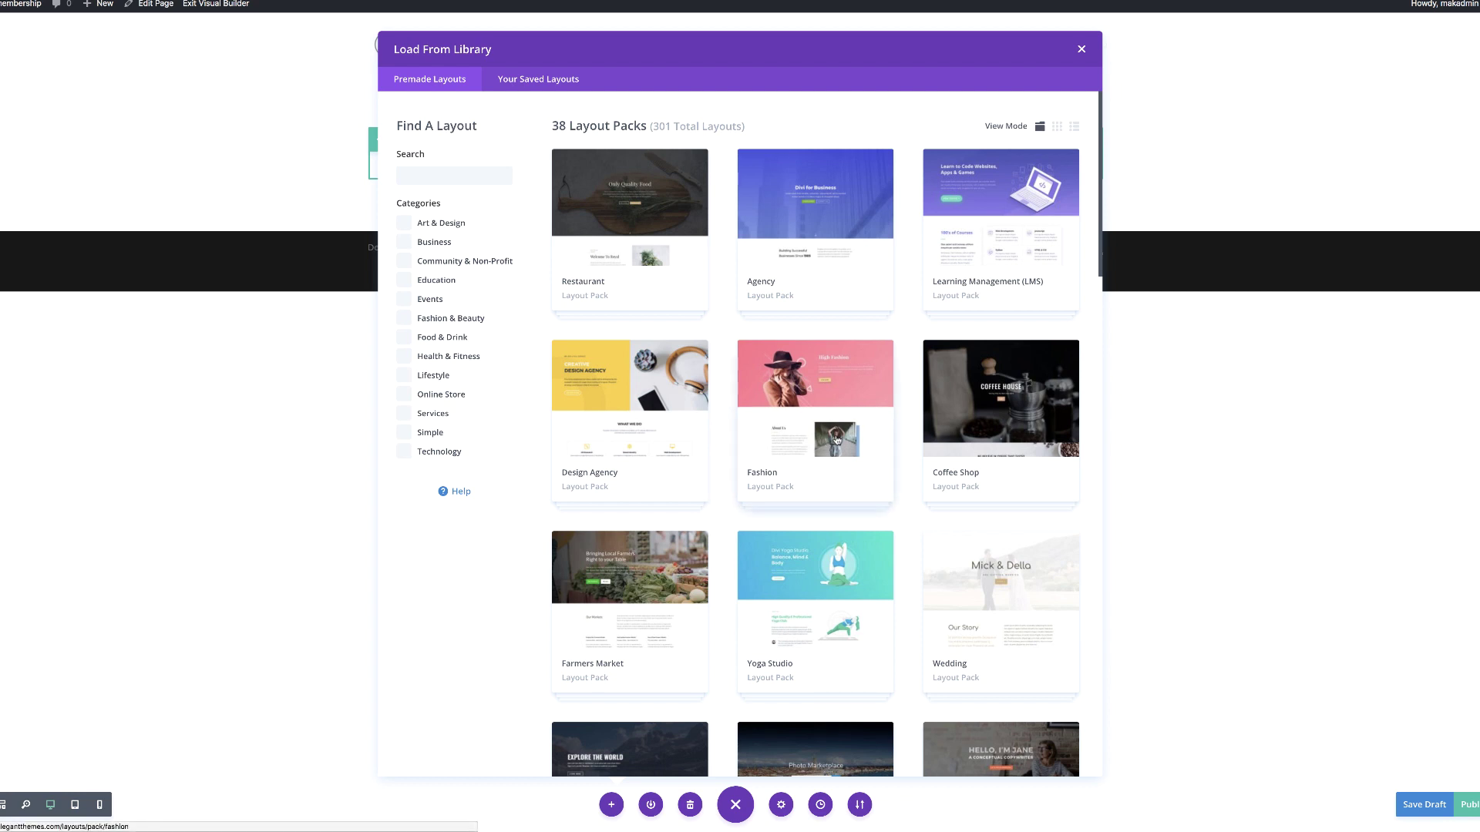
pyautogui.click(836, 440)
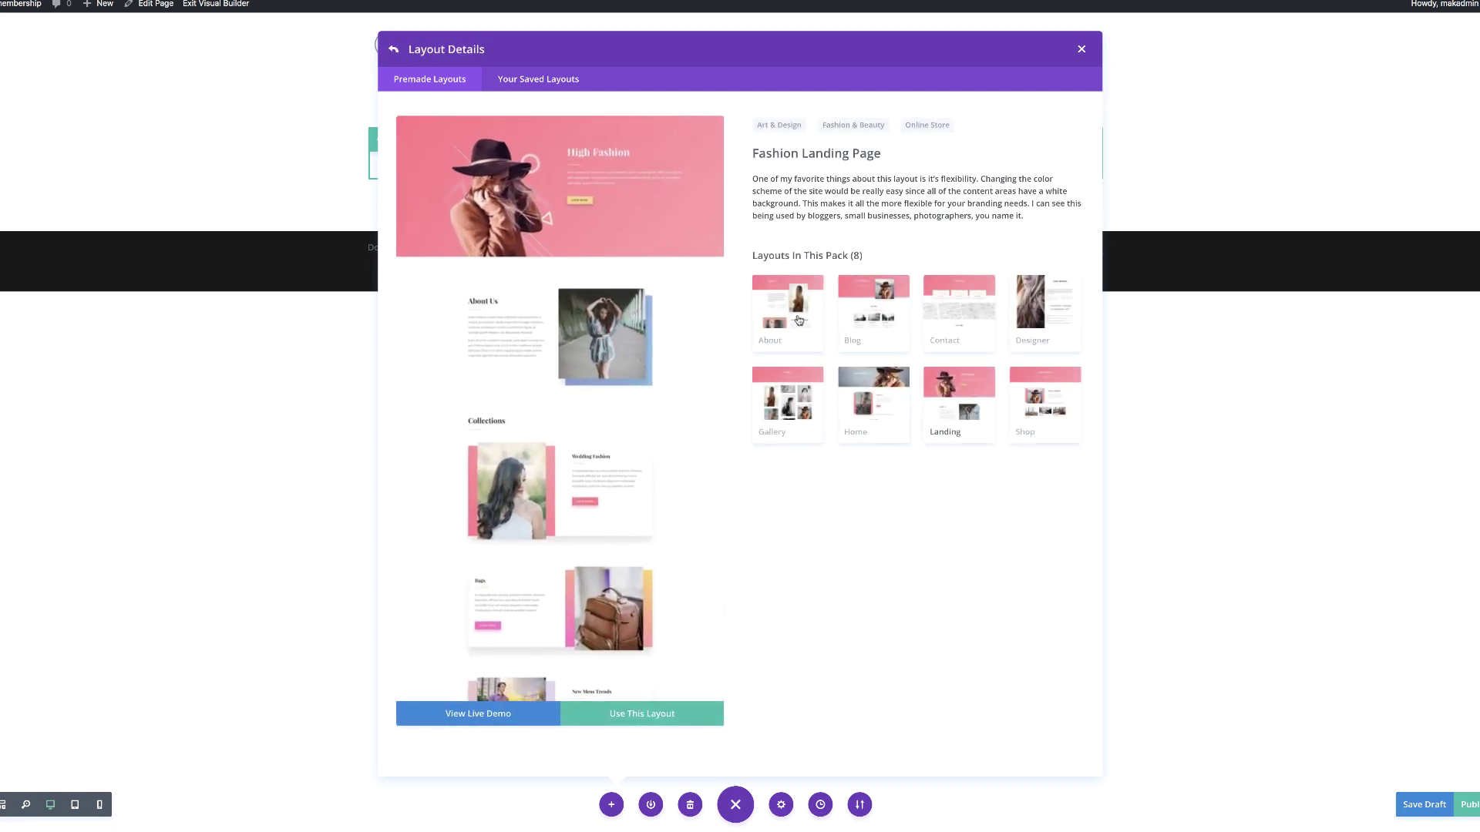
pyautogui.click(803, 316)
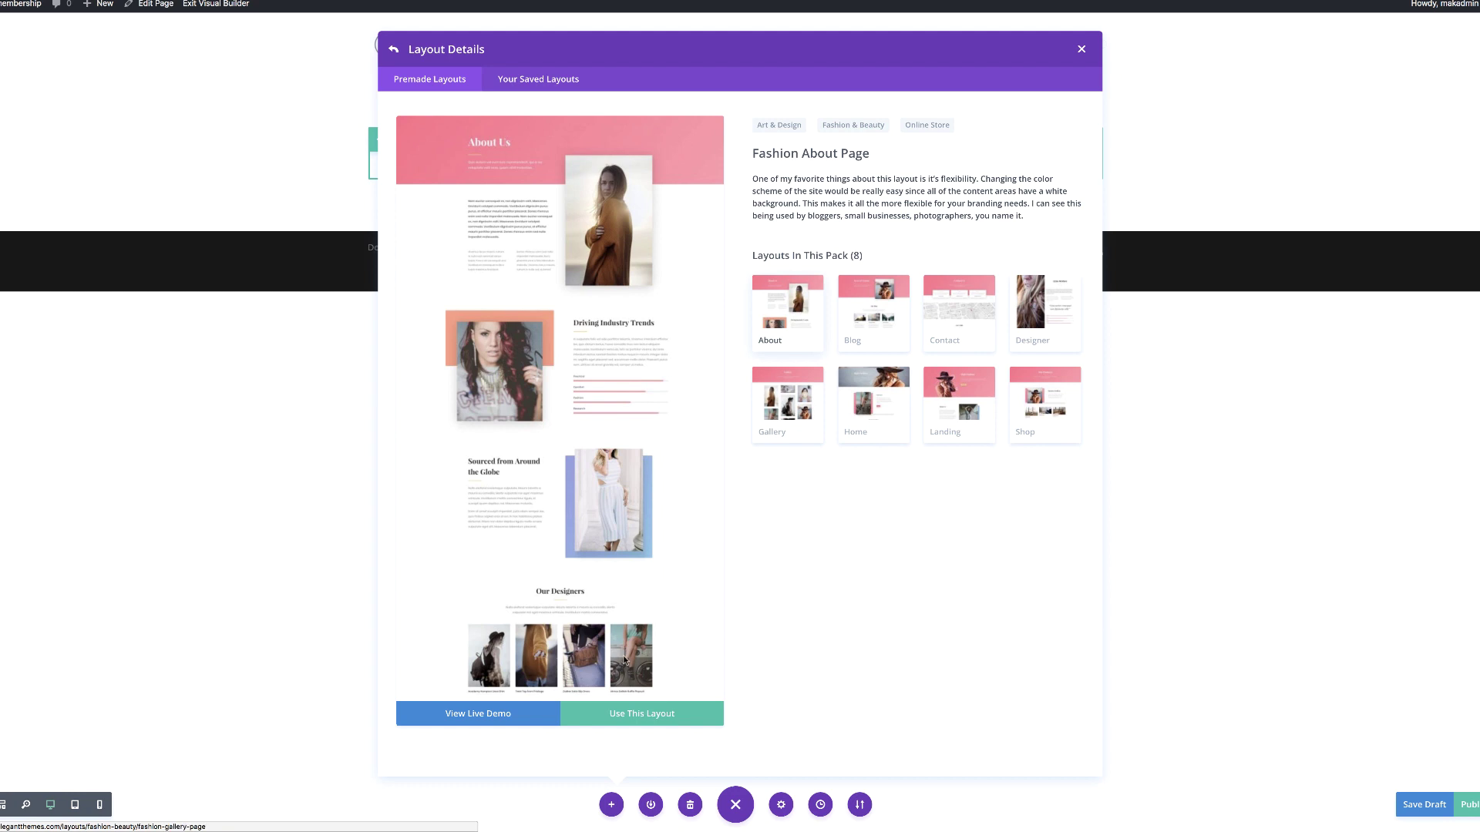
pyautogui.click(643, 714)
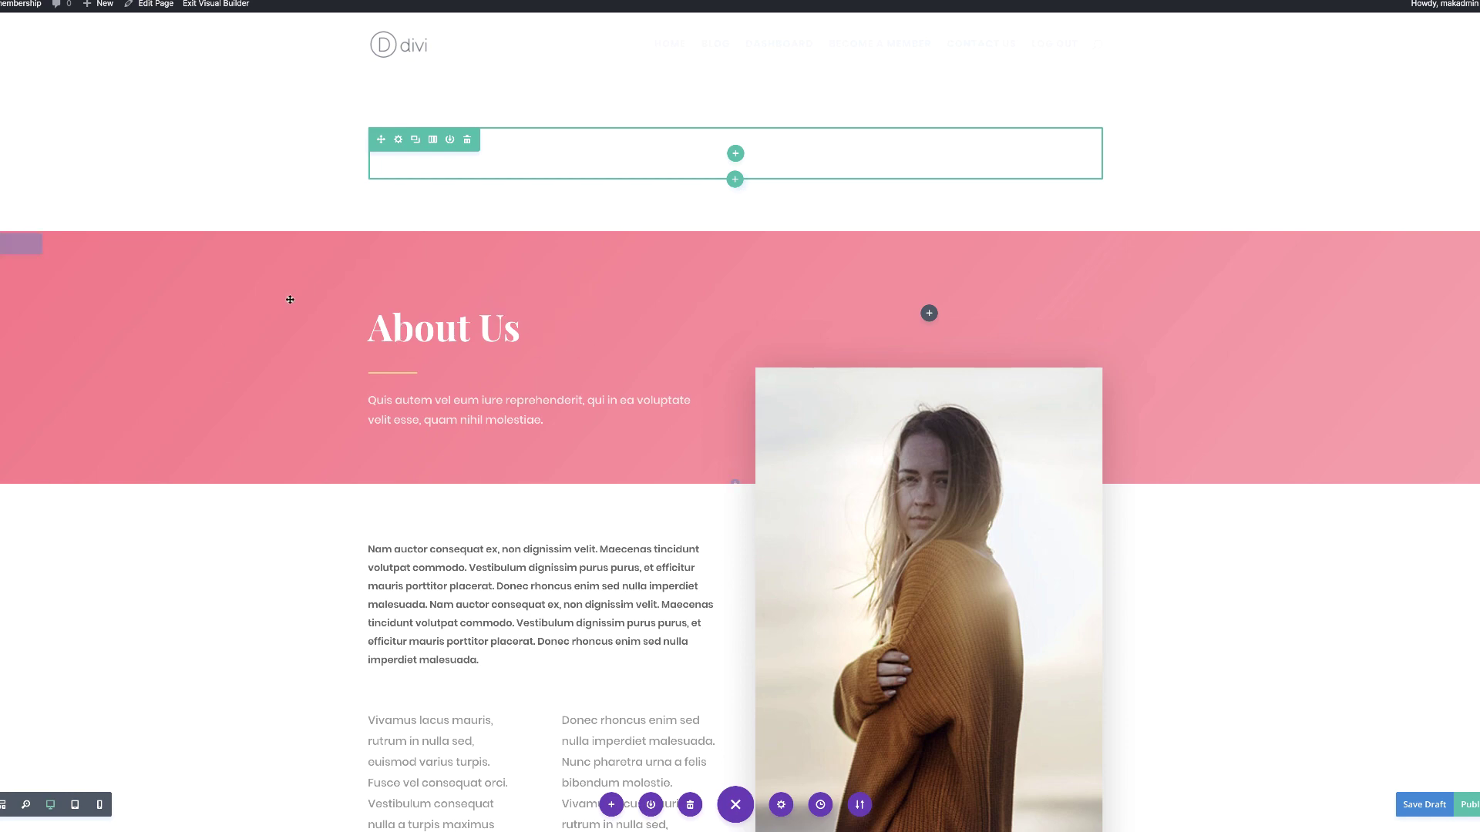
# Step: Look over the imported About layout and delete the empty section above its pink header
pyautogui.scroll(-5, 377, 535)
pyautogui.scroll(-8, 378, 535)
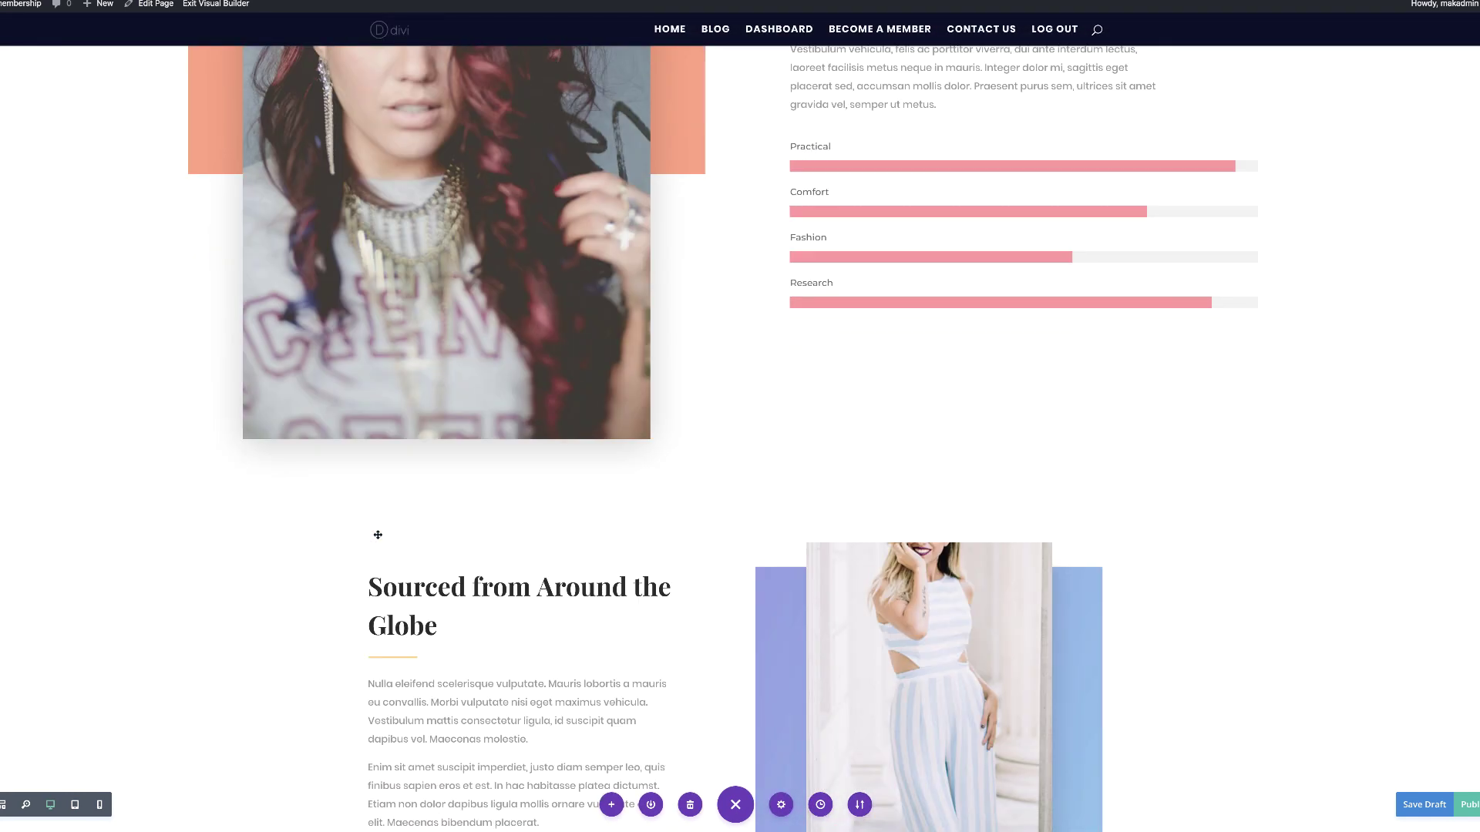
pyautogui.moveTo(383, 512); pyautogui.dragTo(532, 545)
pyautogui.scroll(1, 626, 571)
pyautogui.scroll(12, 627, 572)
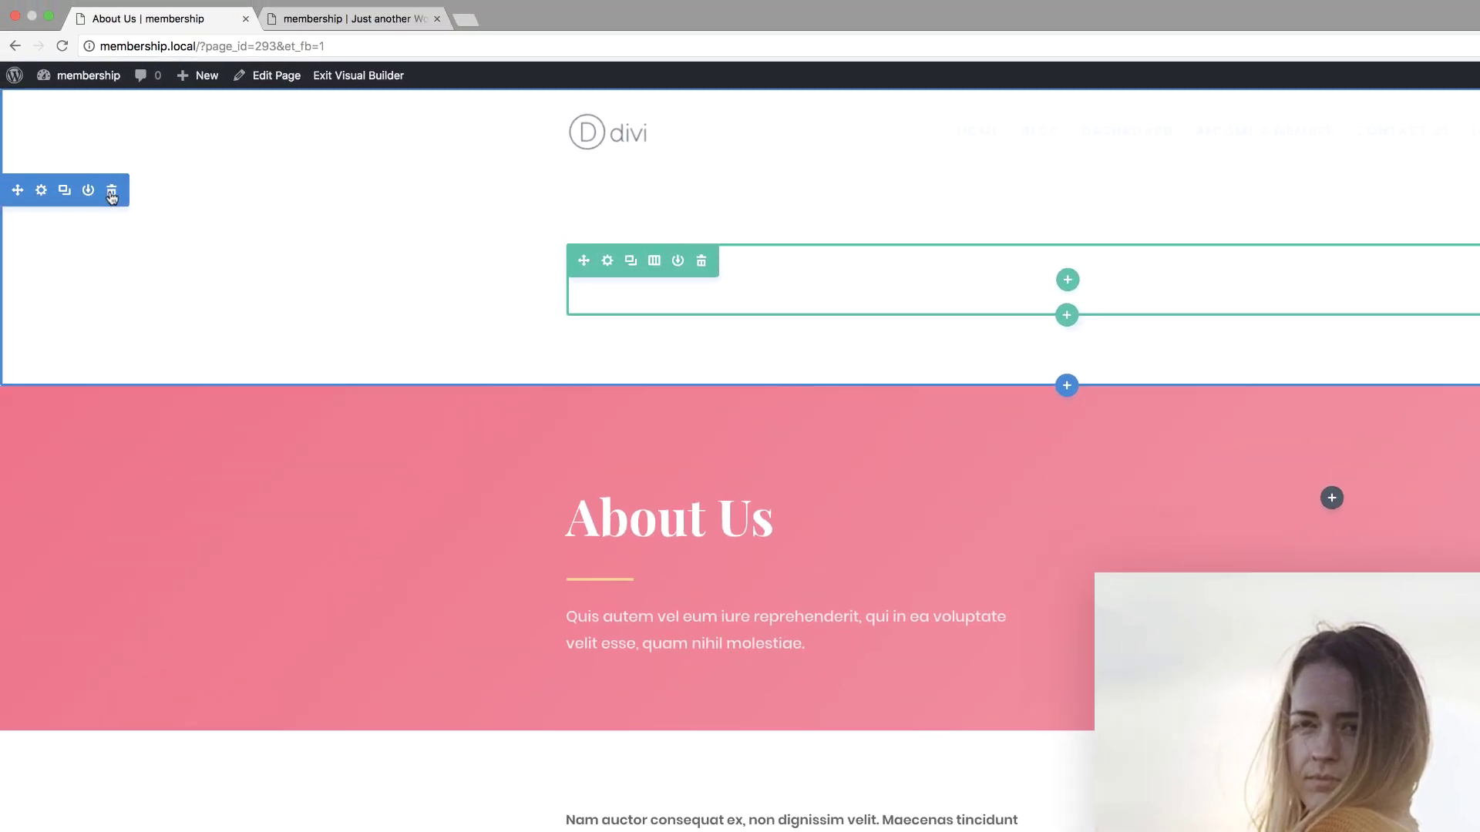
pyautogui.click(112, 197)
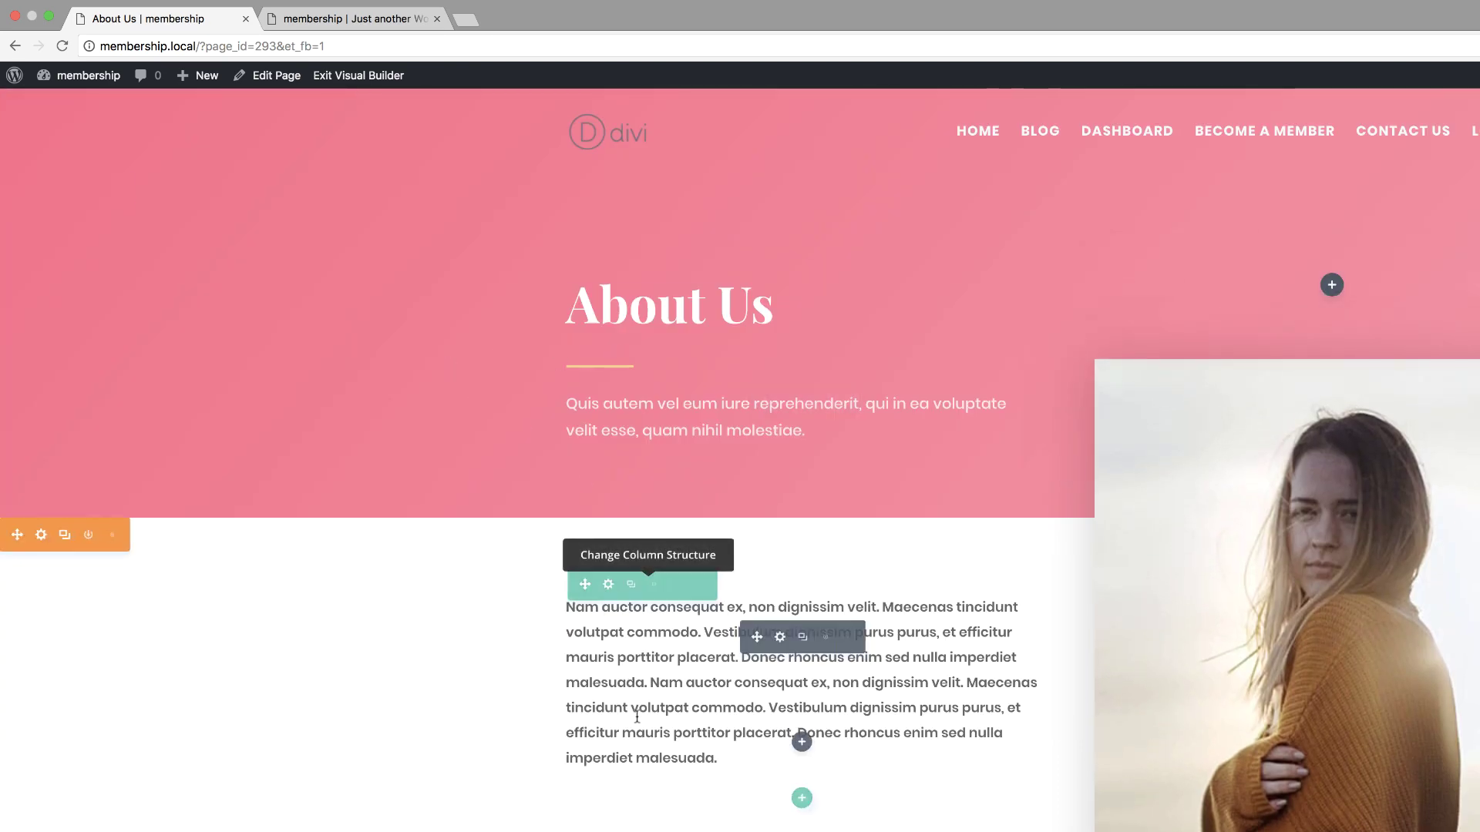
# Step: Set the "Driving Industry Trends" heading's H2 font to Poppins and its text color to the palette's grayish blue
pyautogui.scroll(-10, 636, 718)
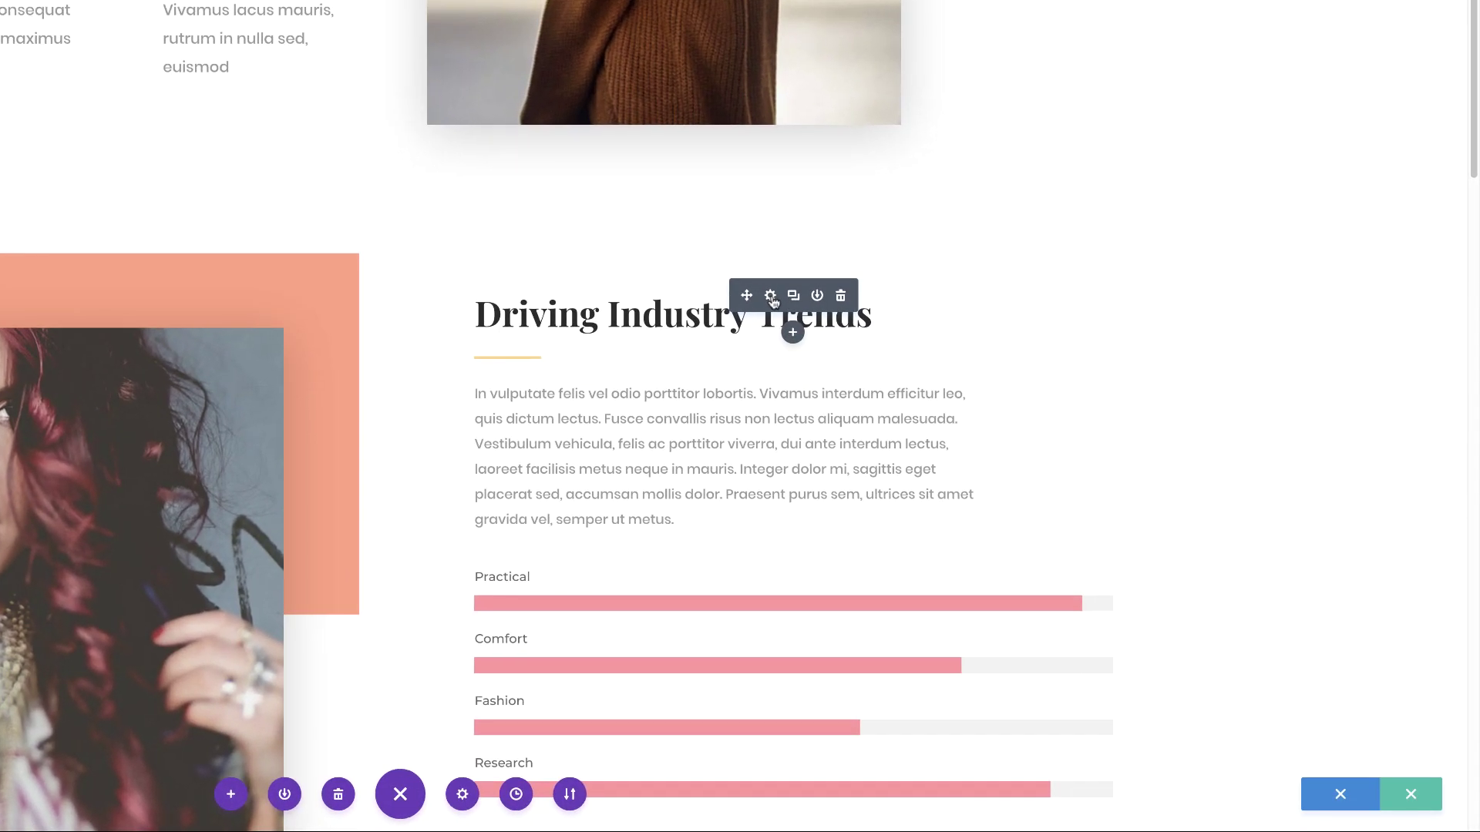
pyautogui.click(771, 298)
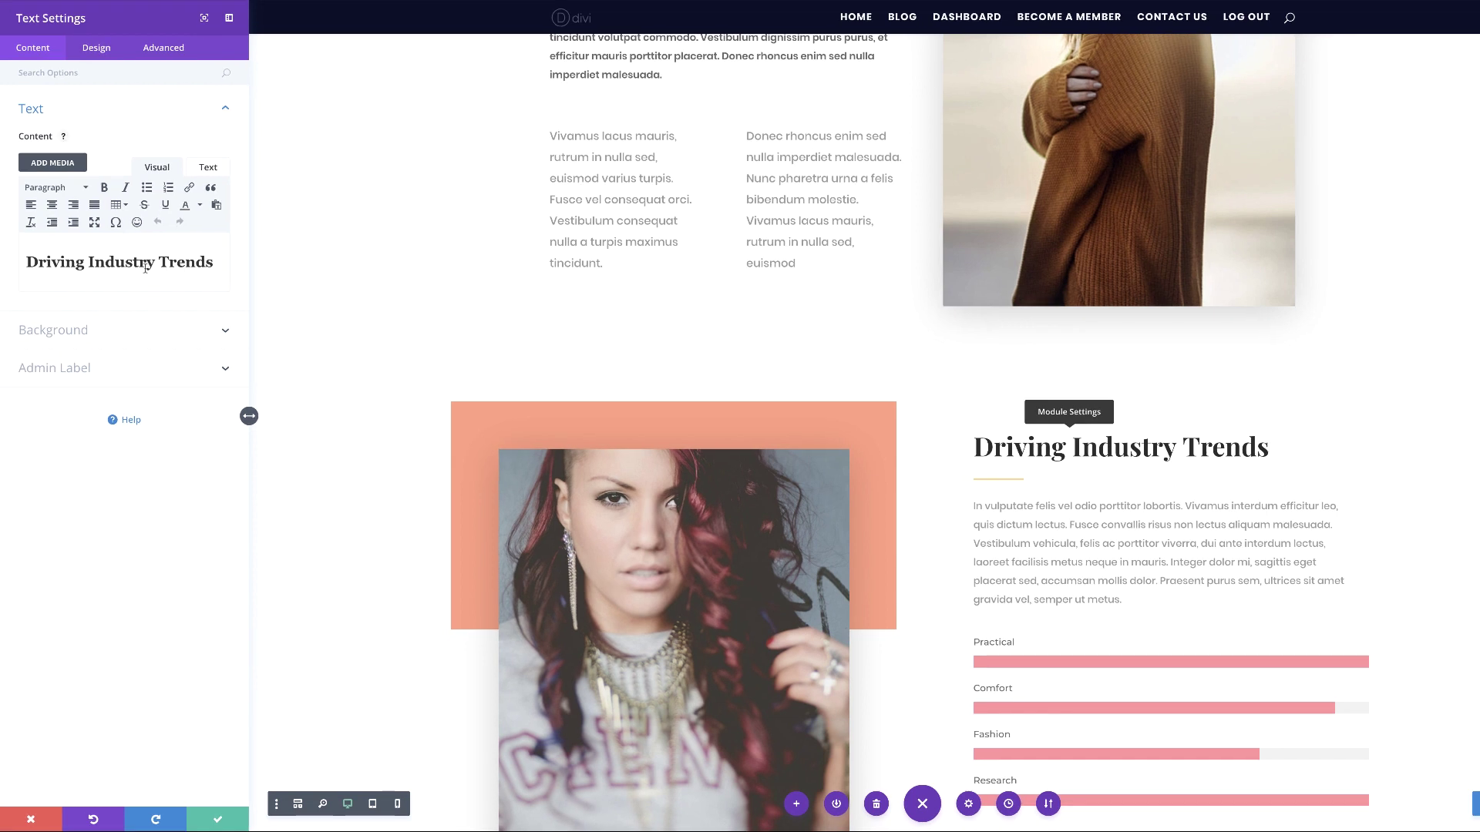
pyautogui.click(156, 262)
pyautogui.click(96, 48)
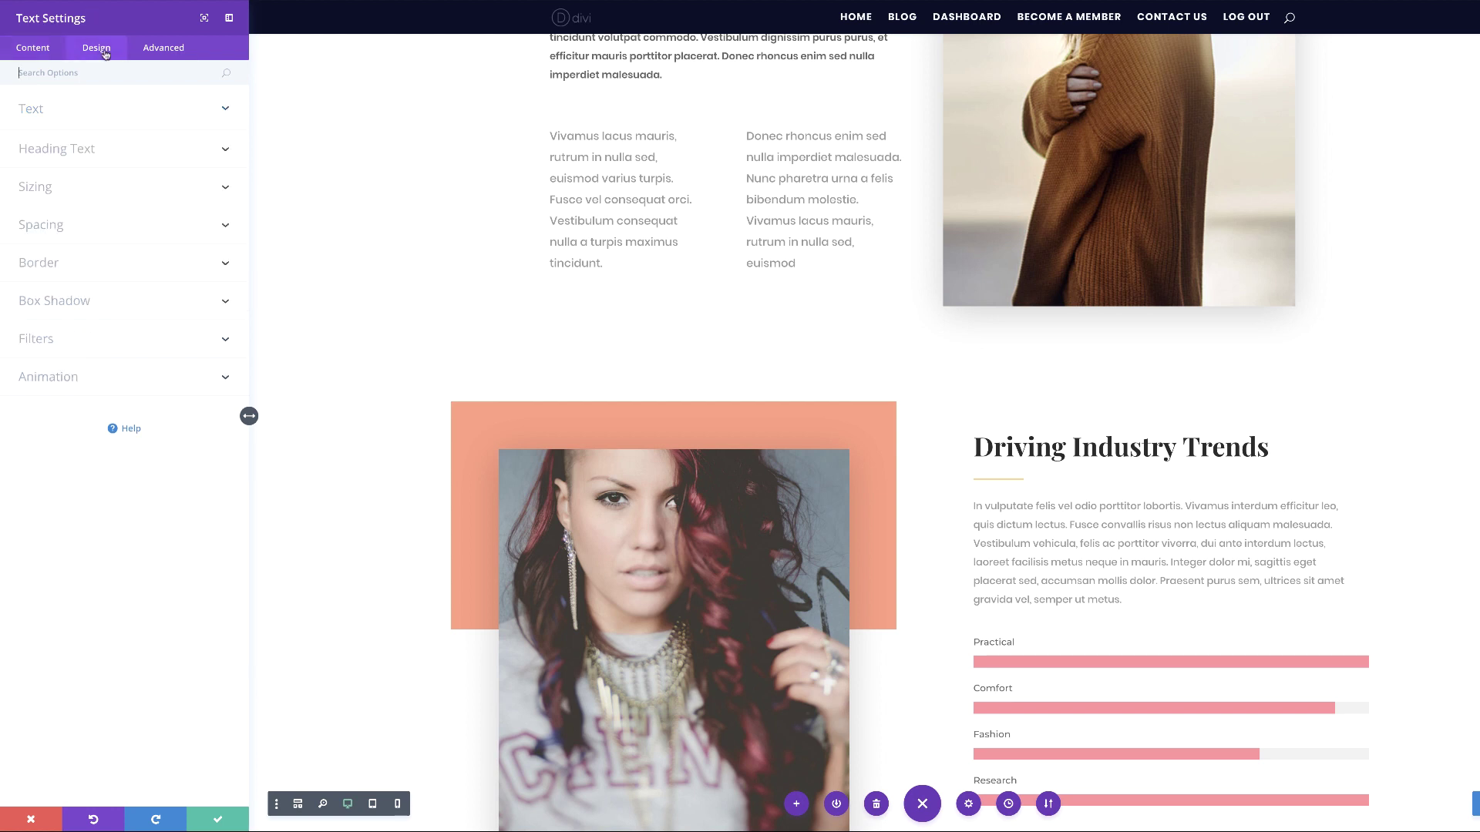
pyautogui.click(64, 149)
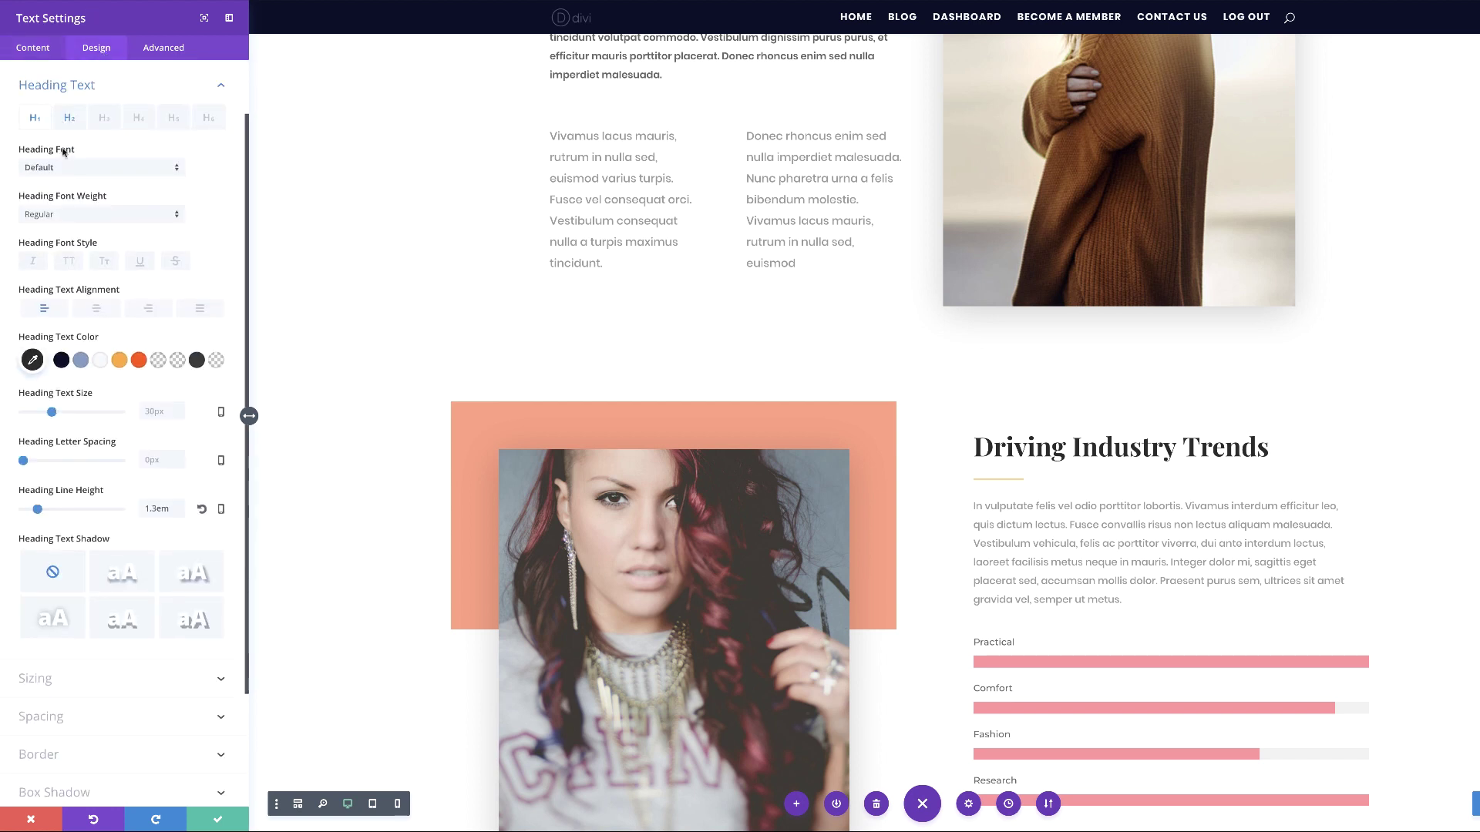
pyautogui.click(70, 120)
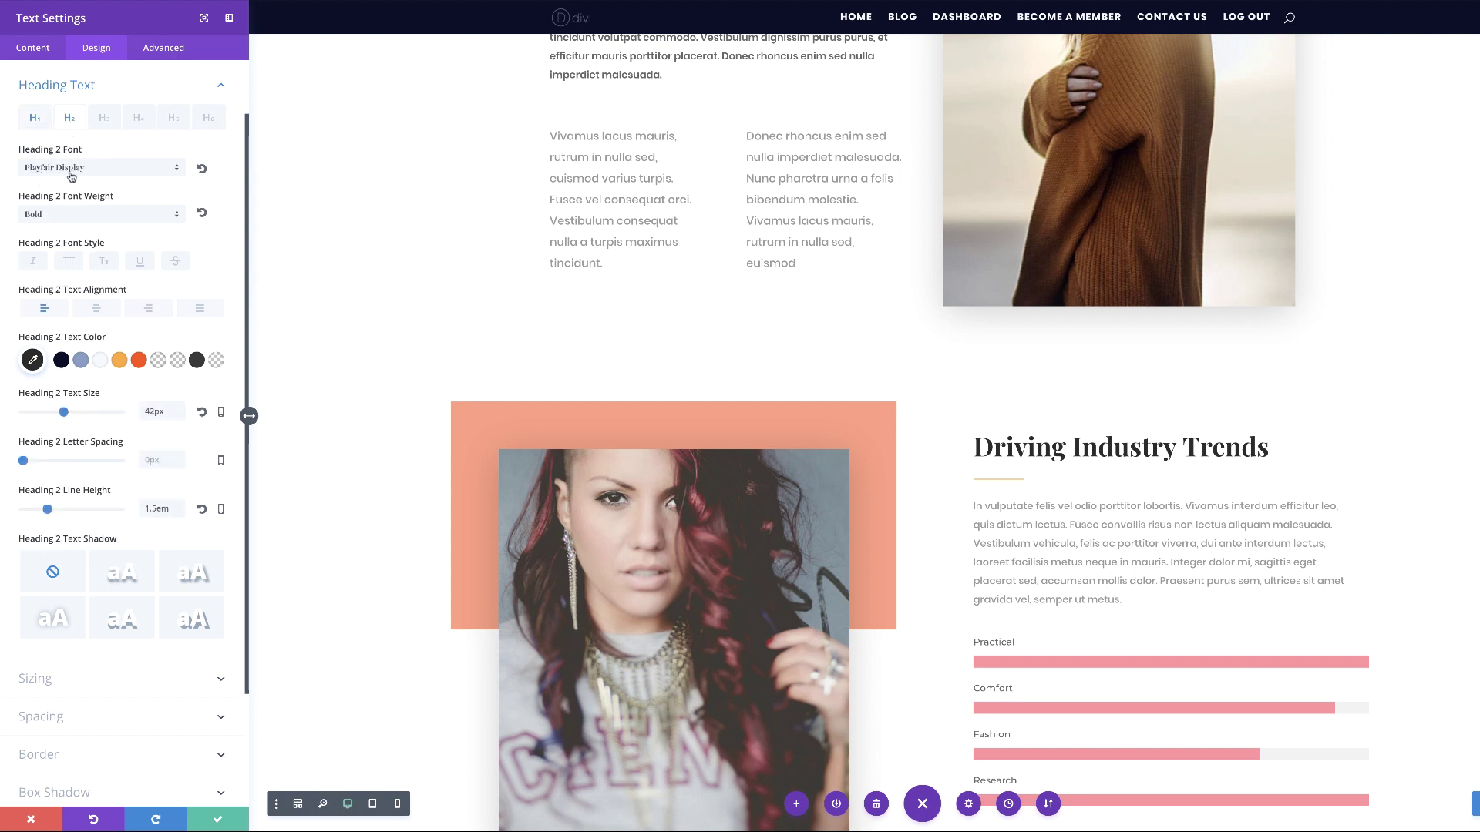
pyautogui.click(160, 169)
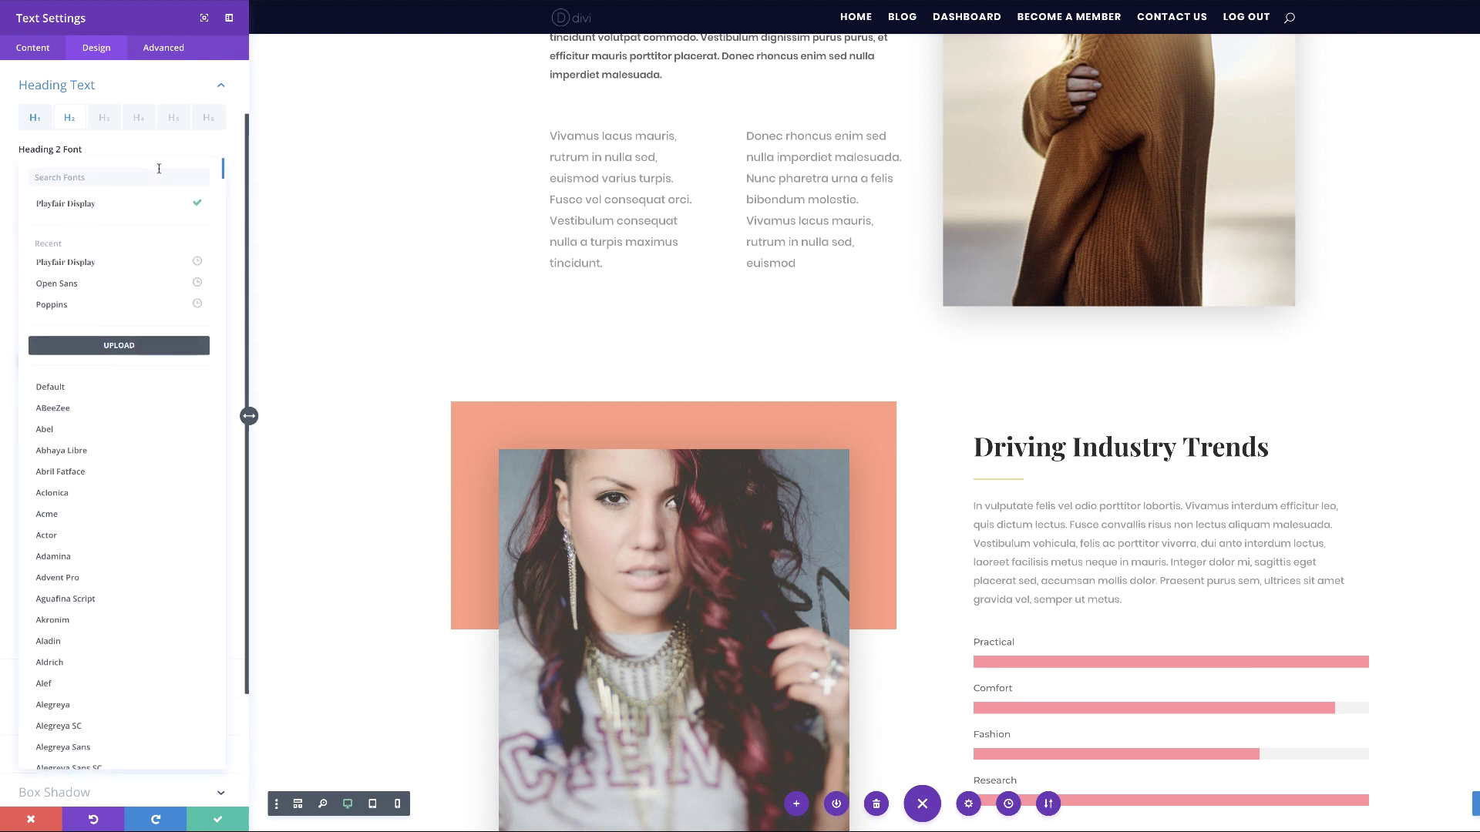
pyautogui.click(96, 315)
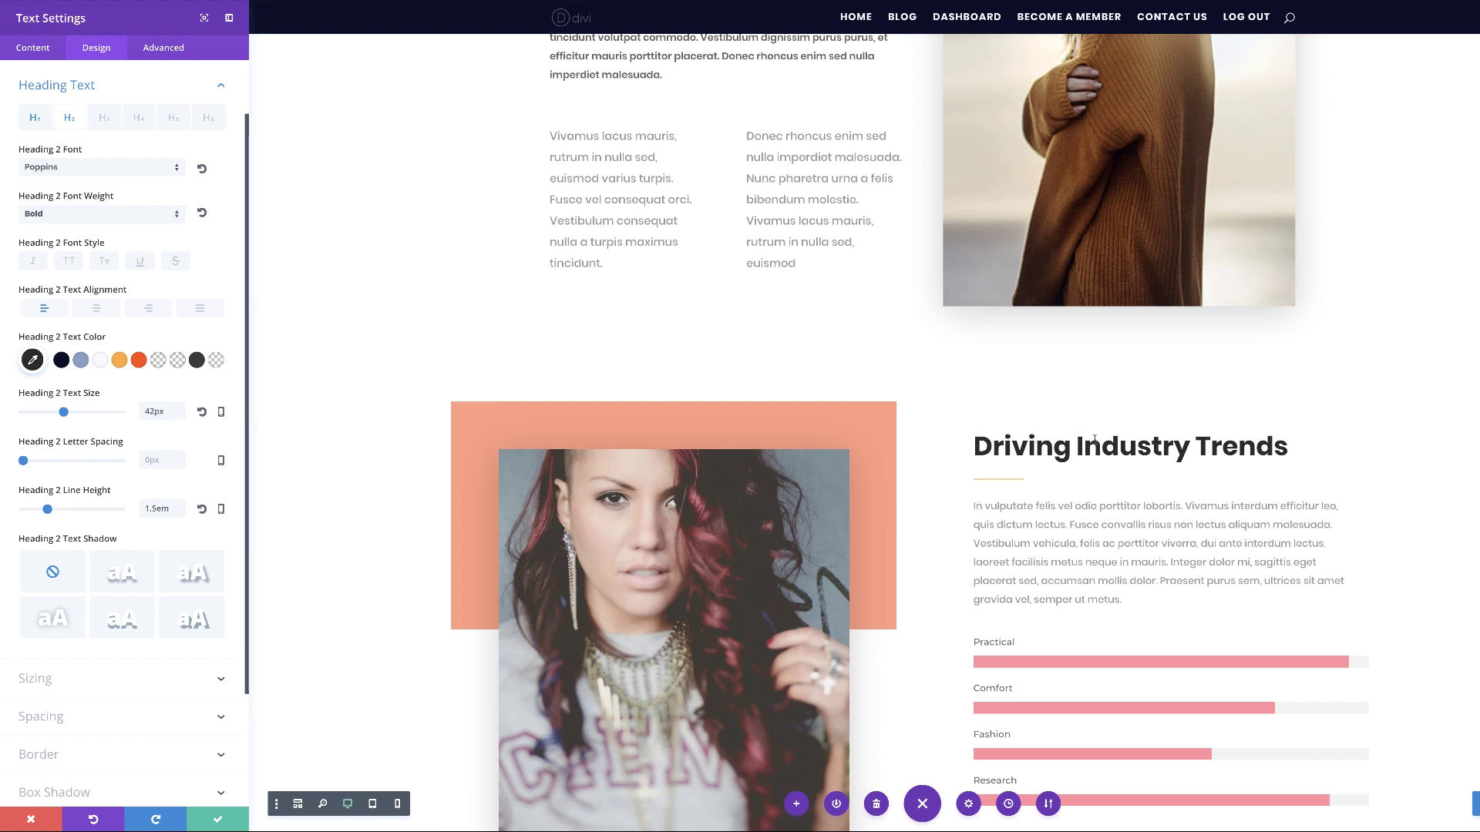
pyautogui.click(81, 361)
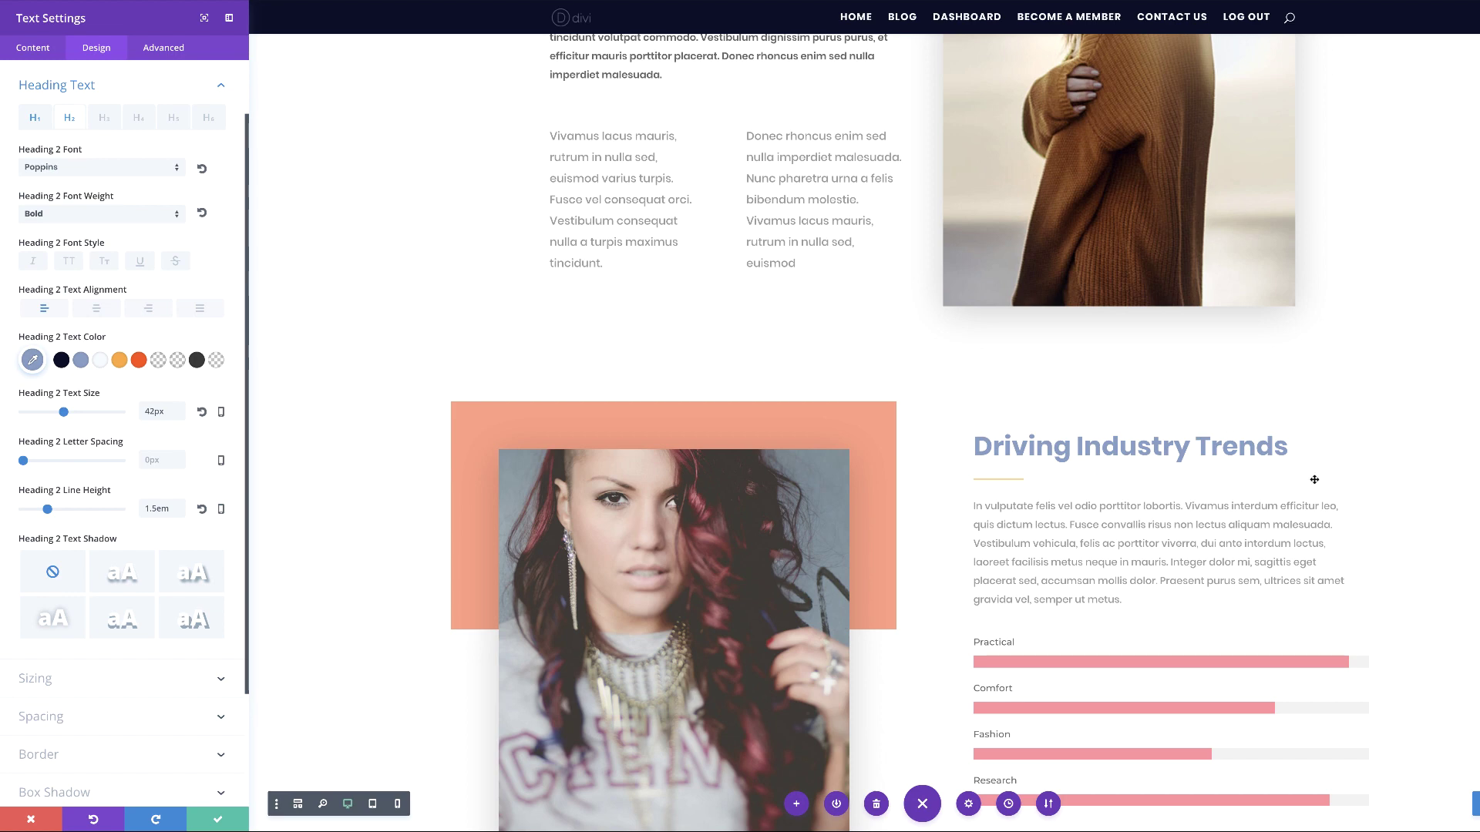
# Step: Copy the heading text styles of the "Driving Industry Trends" module and save its settings
pyautogui.scroll(-8, 1288, 474)
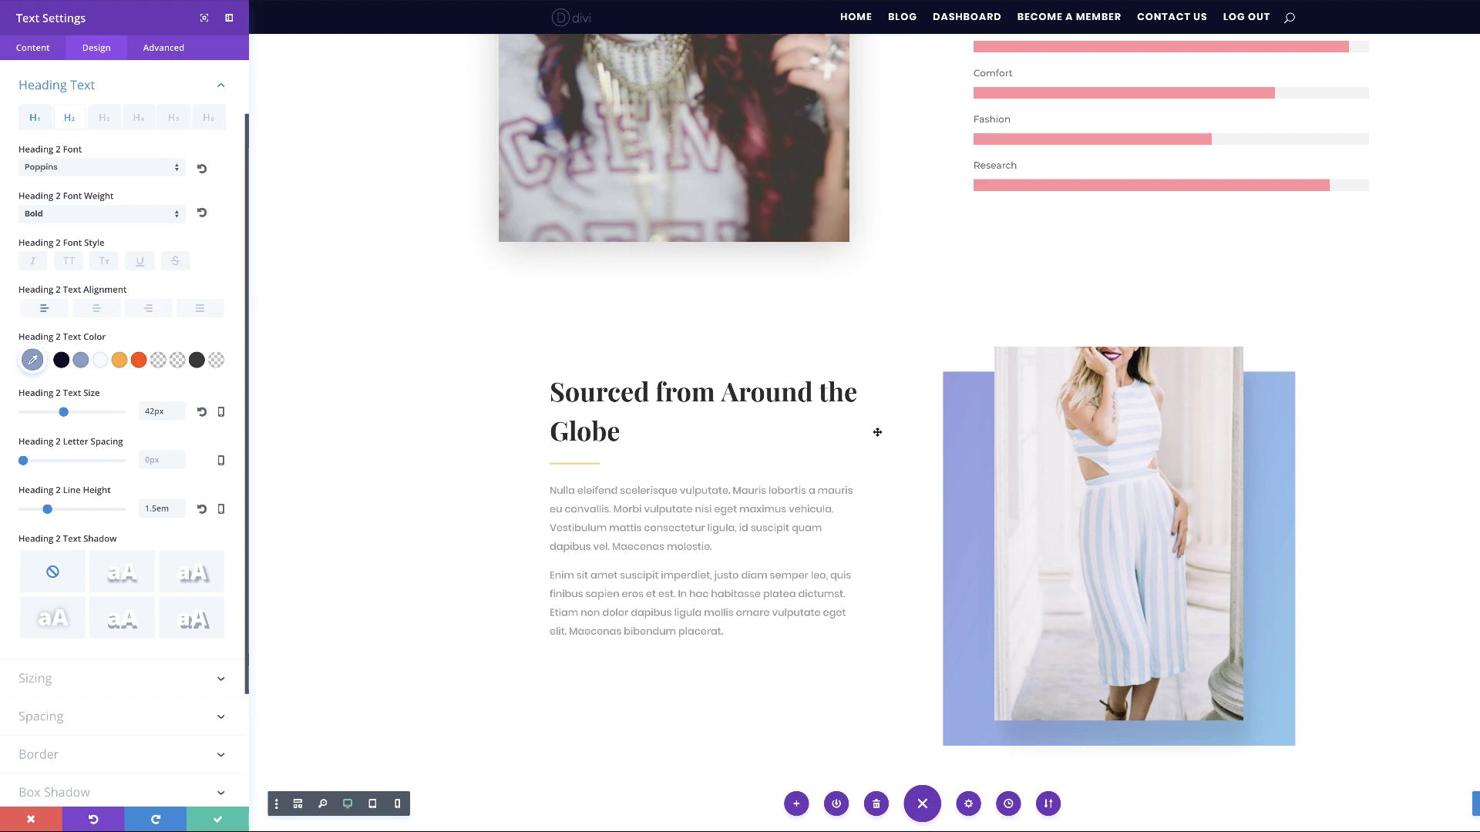
pyautogui.scroll(1, 869, 468)
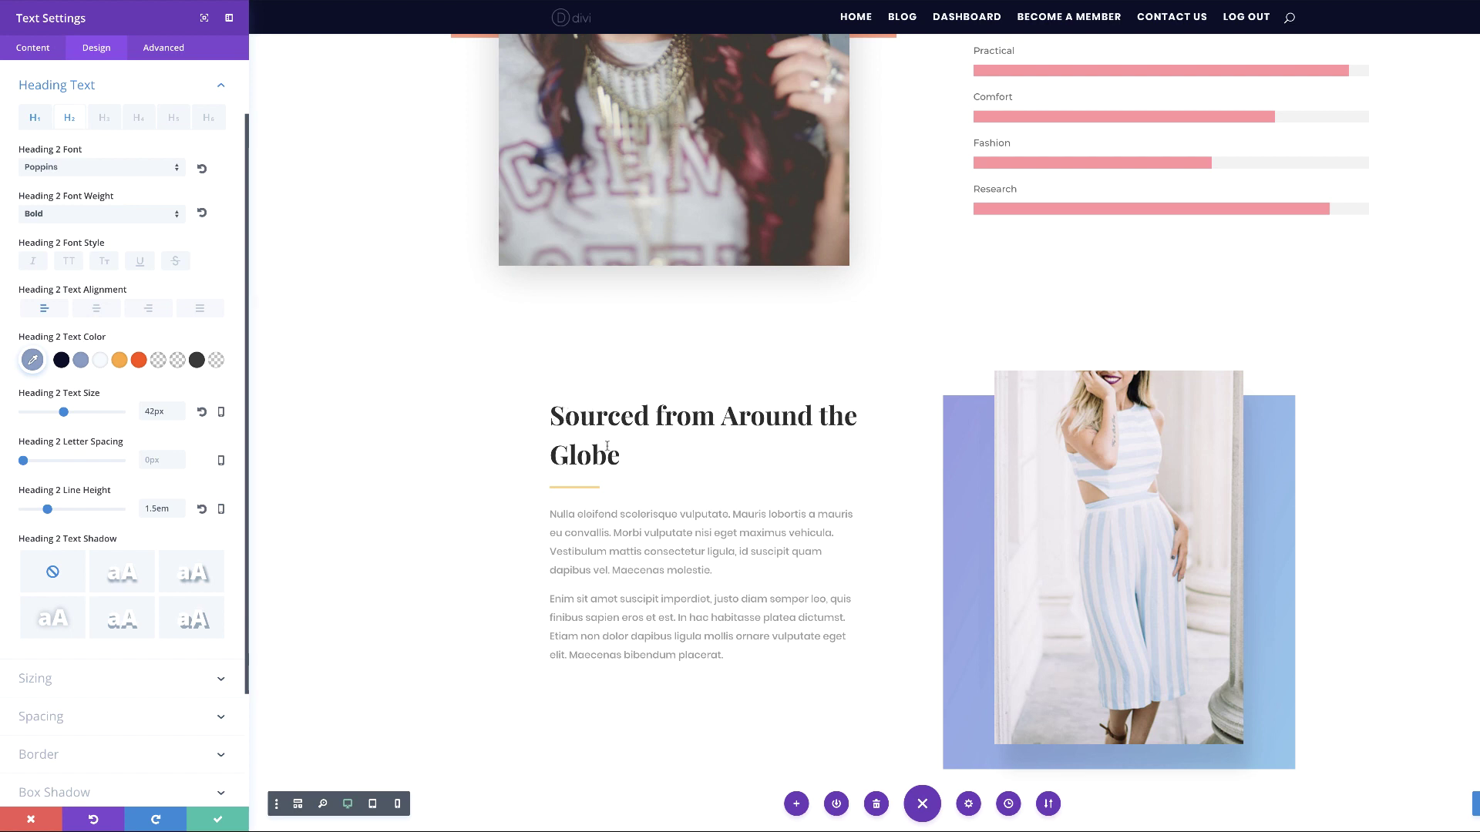
pyautogui.rightClick(67, 90)
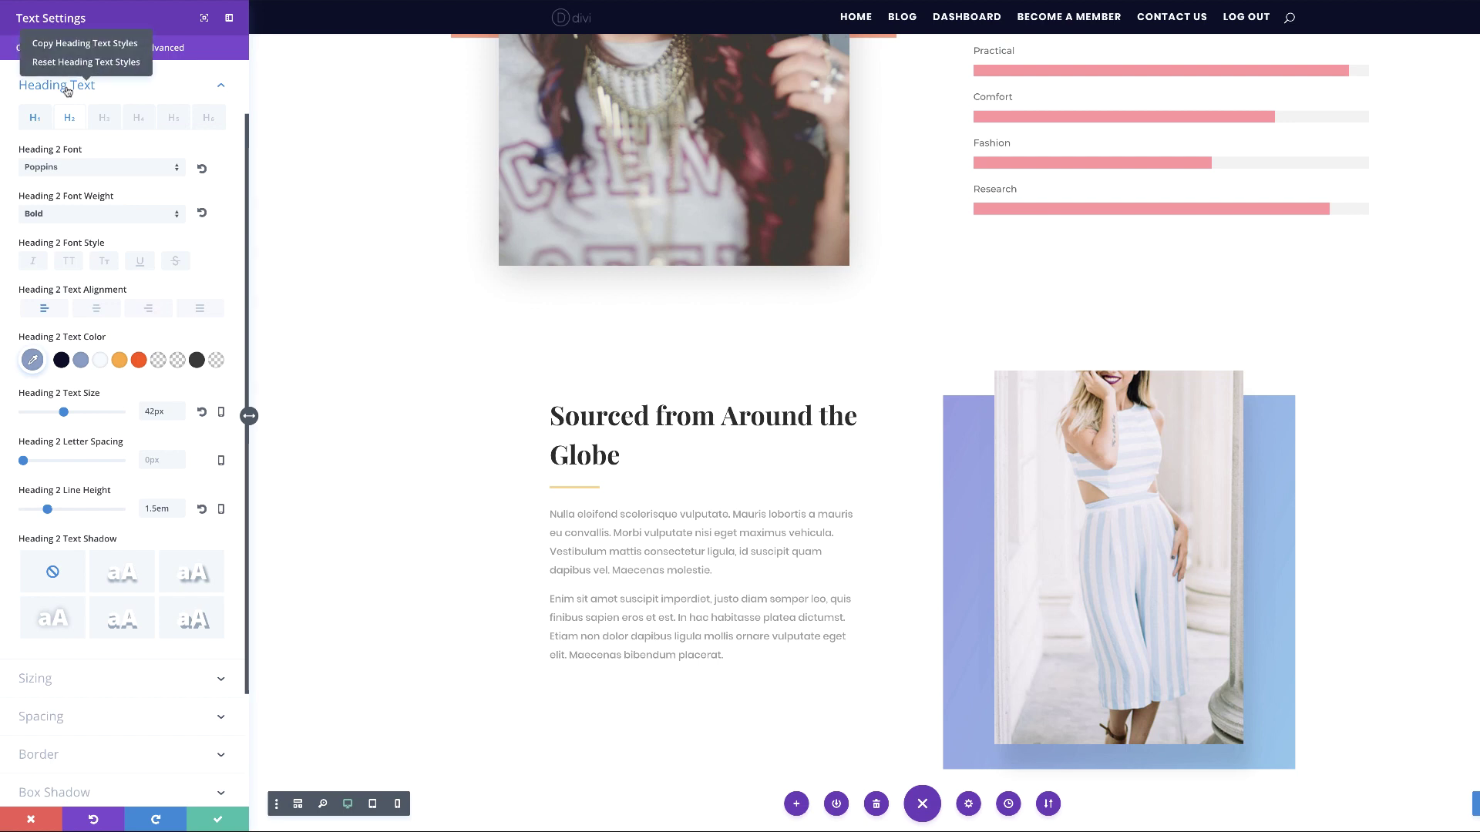
pyautogui.click(91, 47)
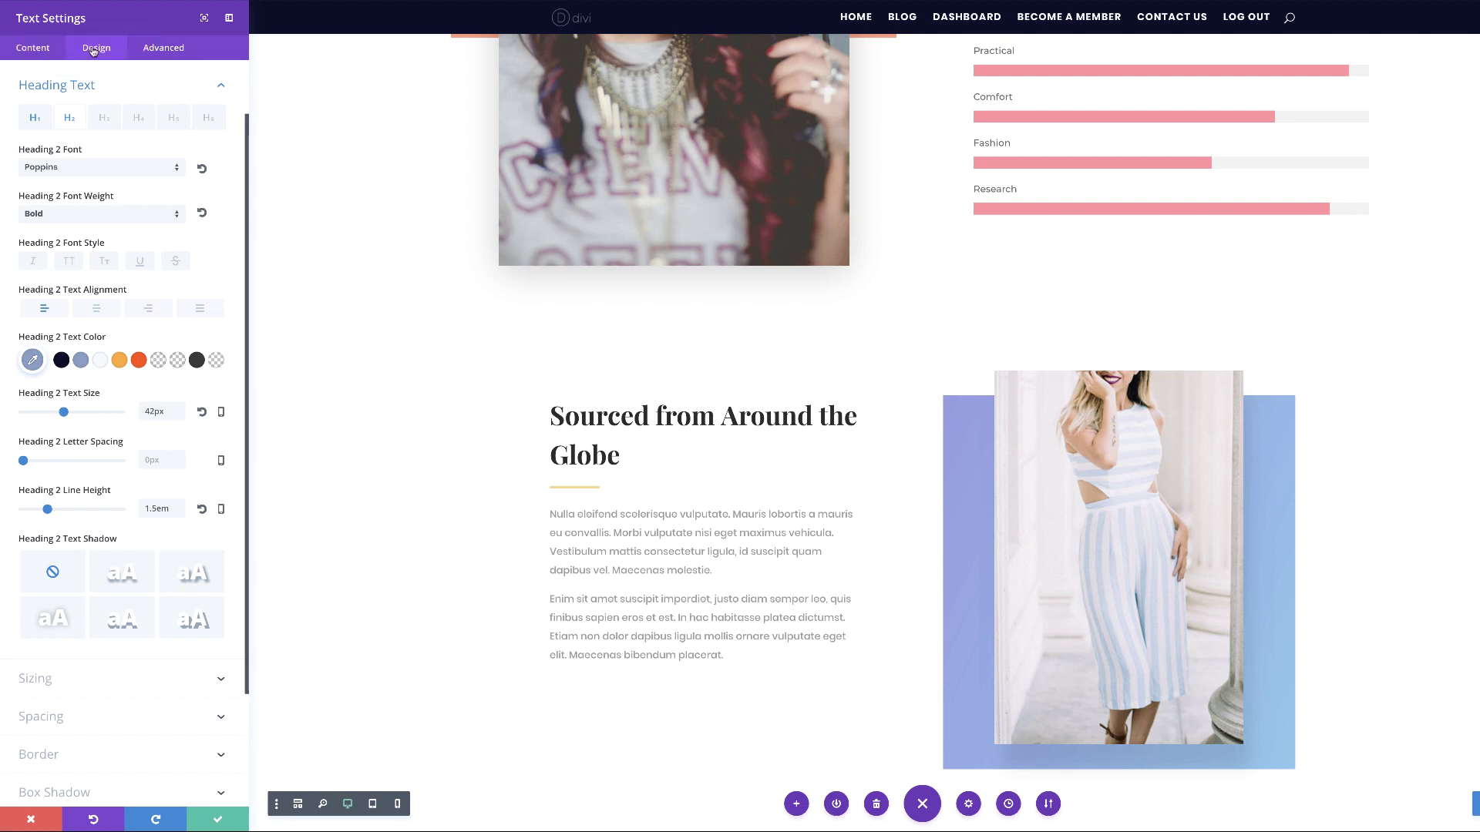
pyautogui.click(218, 820)
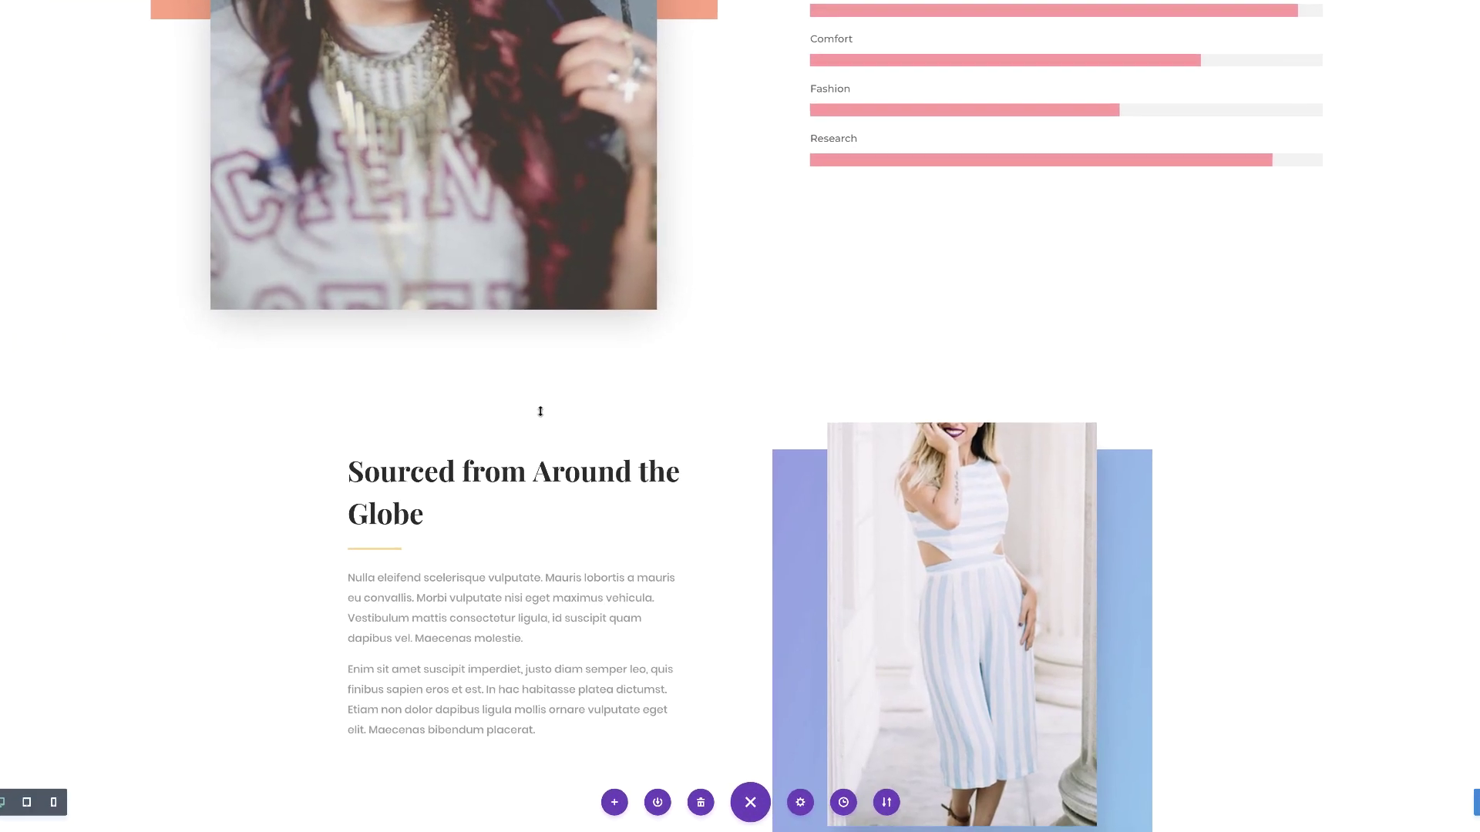
# Step: Paste the copied heading text styles onto the "Sourced from Around the Globe" module
pyautogui.scroll(3, 569, 423)
pyautogui.scroll(-7, 568, 428)
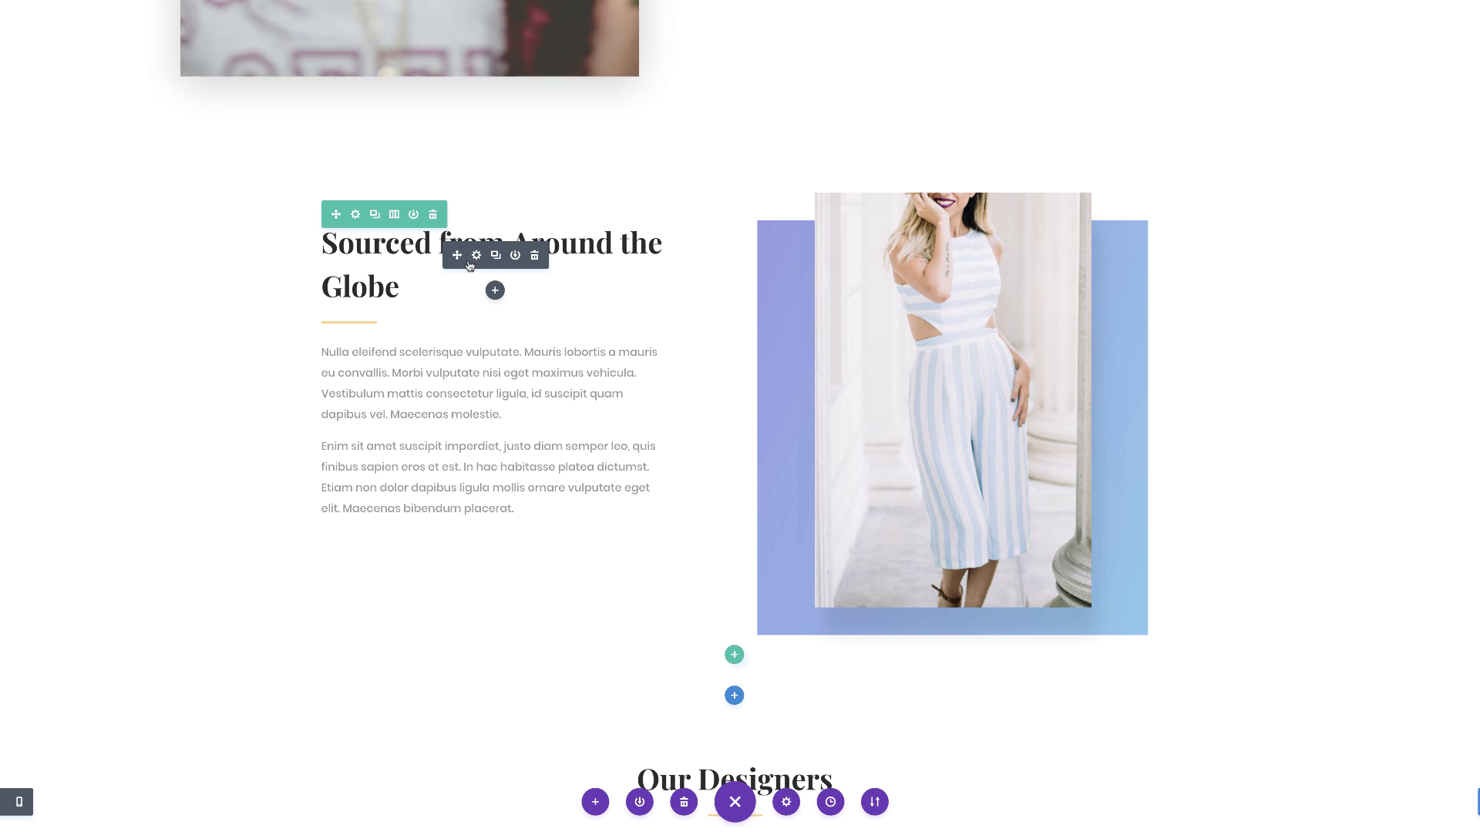
pyautogui.rightClick(470, 265)
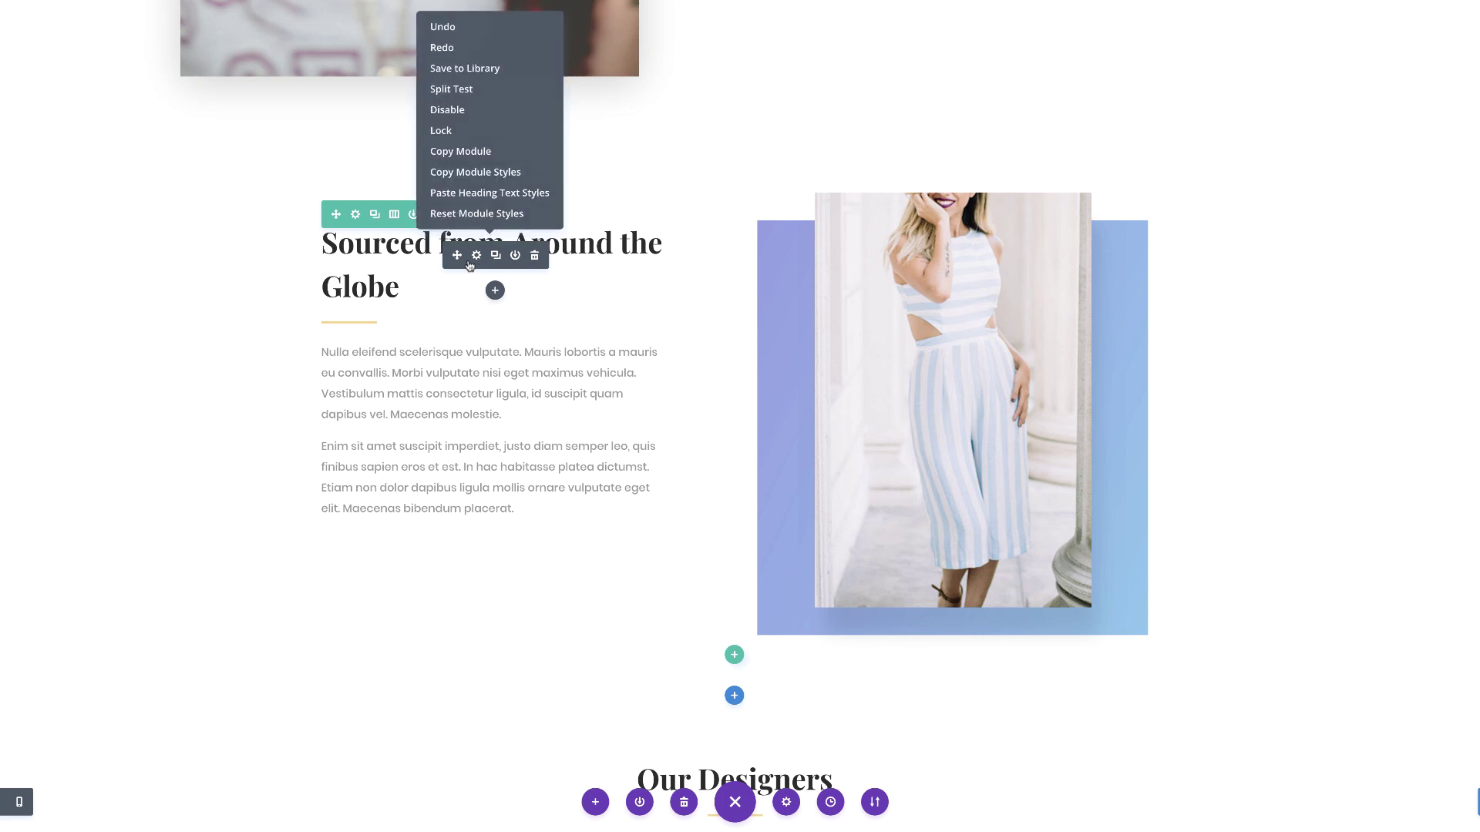
pyautogui.click(513, 195)
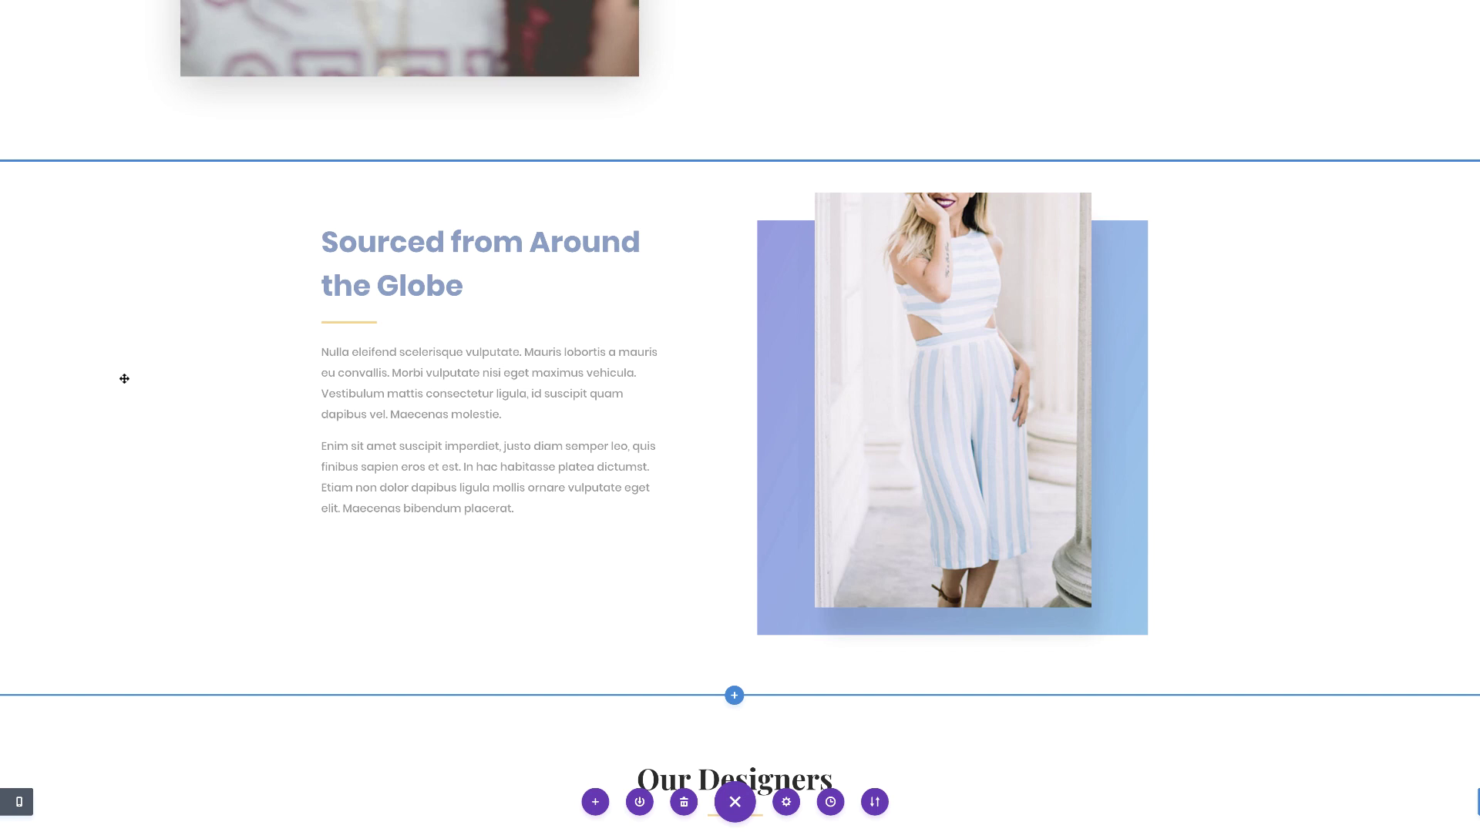
pyautogui.scroll(-4, 427, 519)
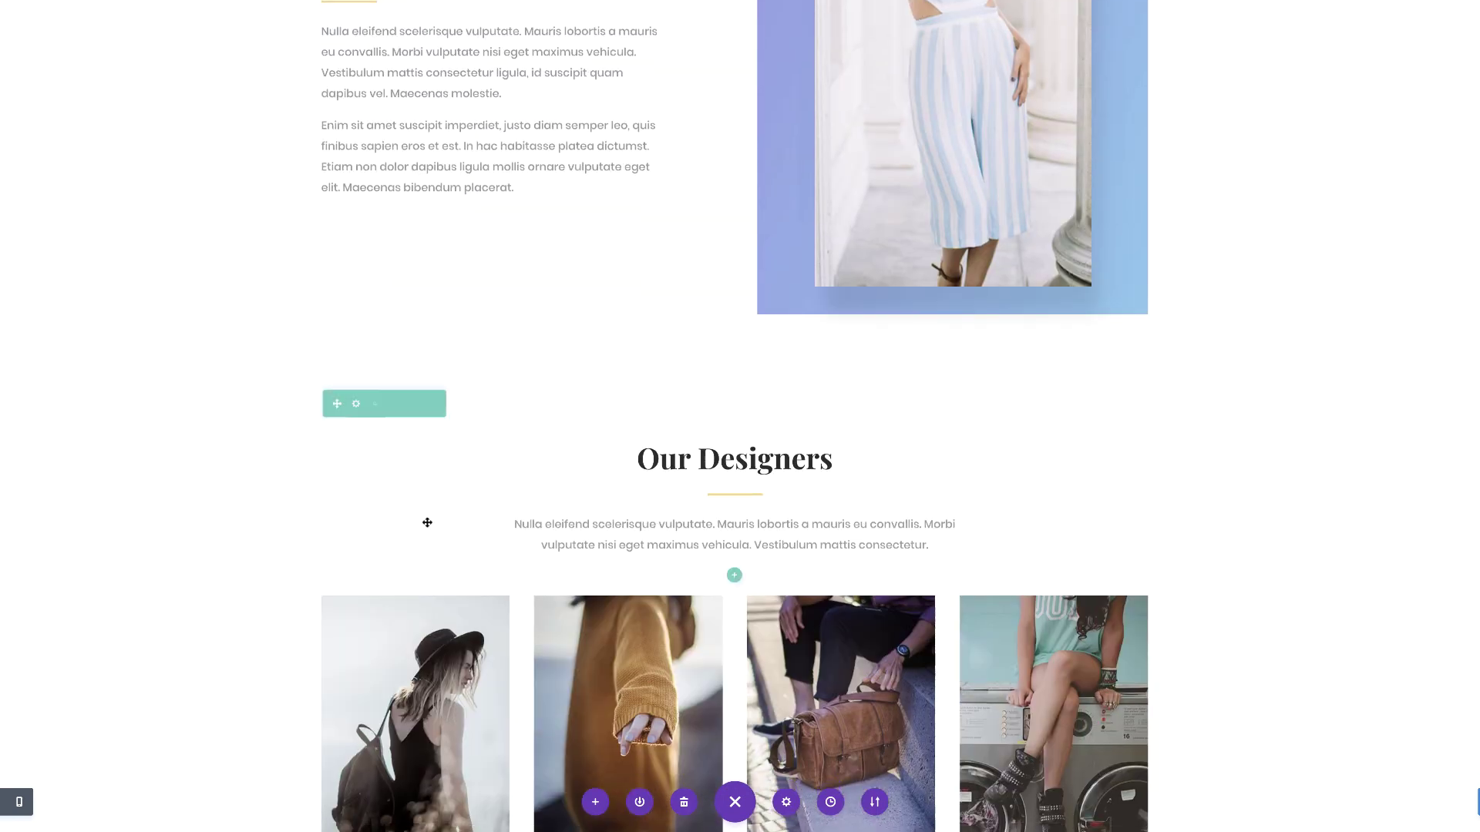
pyautogui.moveTo(479, 380)
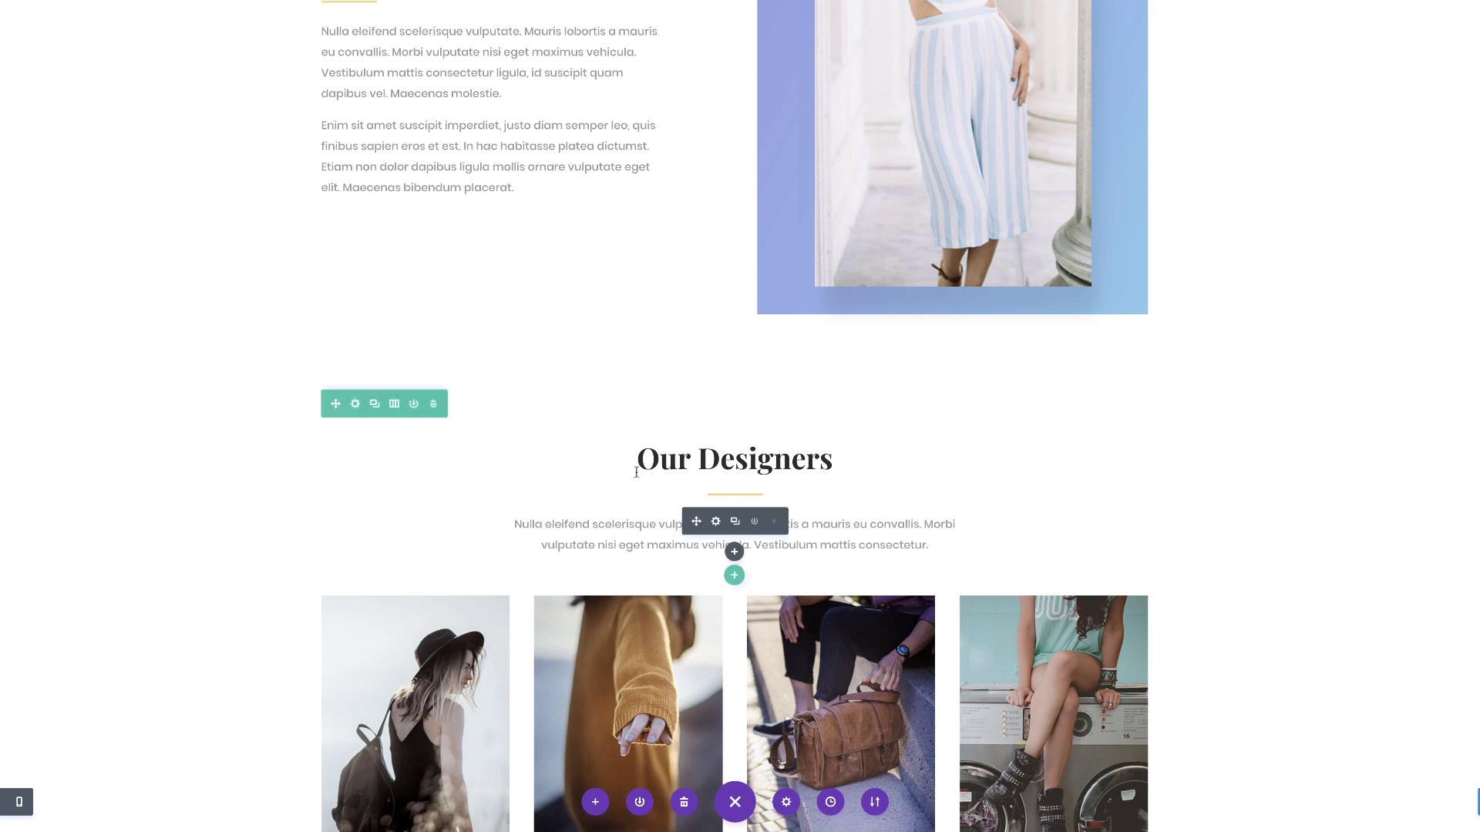
pyautogui.moveTo(729, 462)
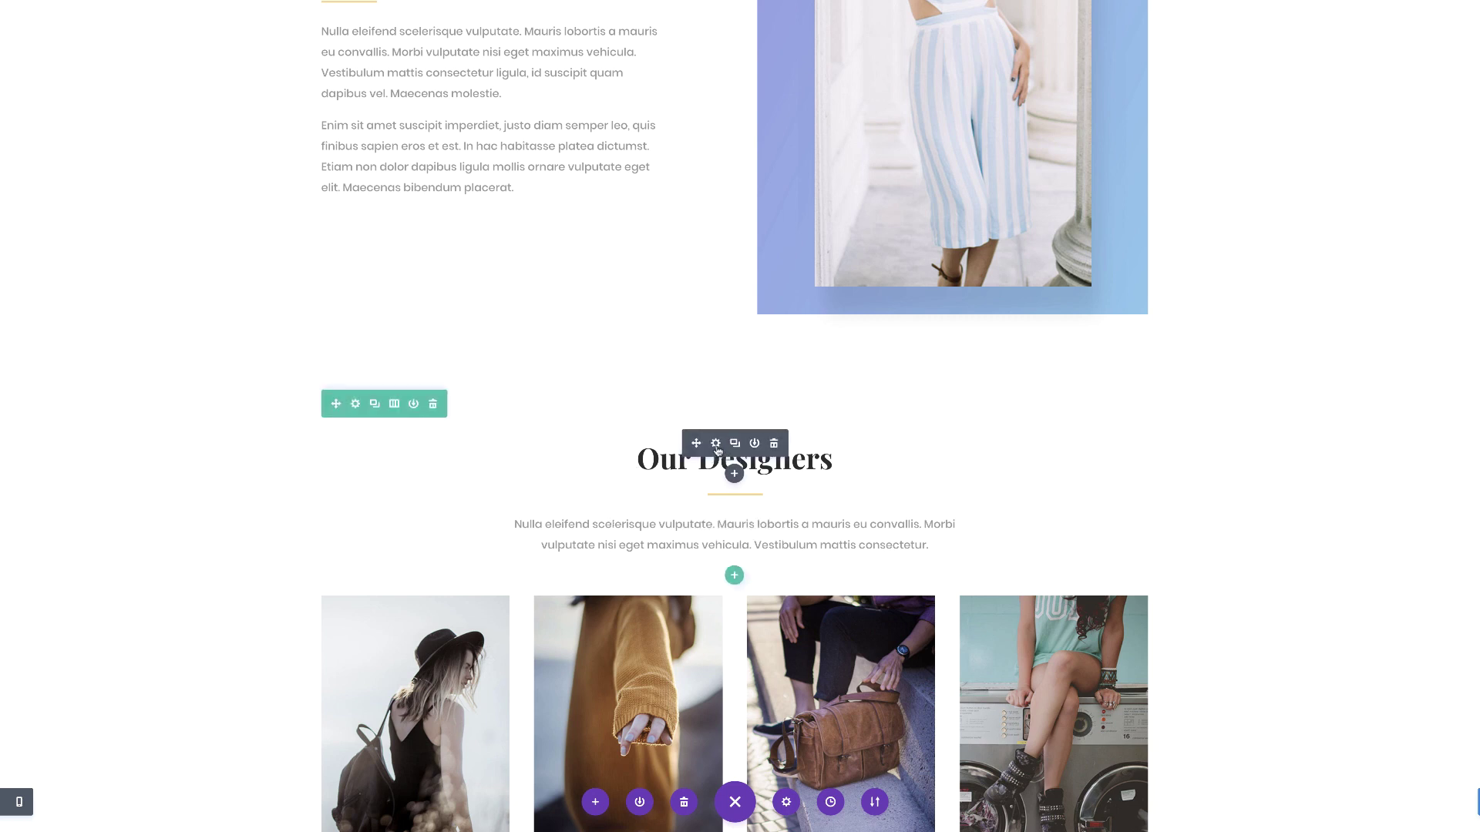
pyautogui.click(716, 445)
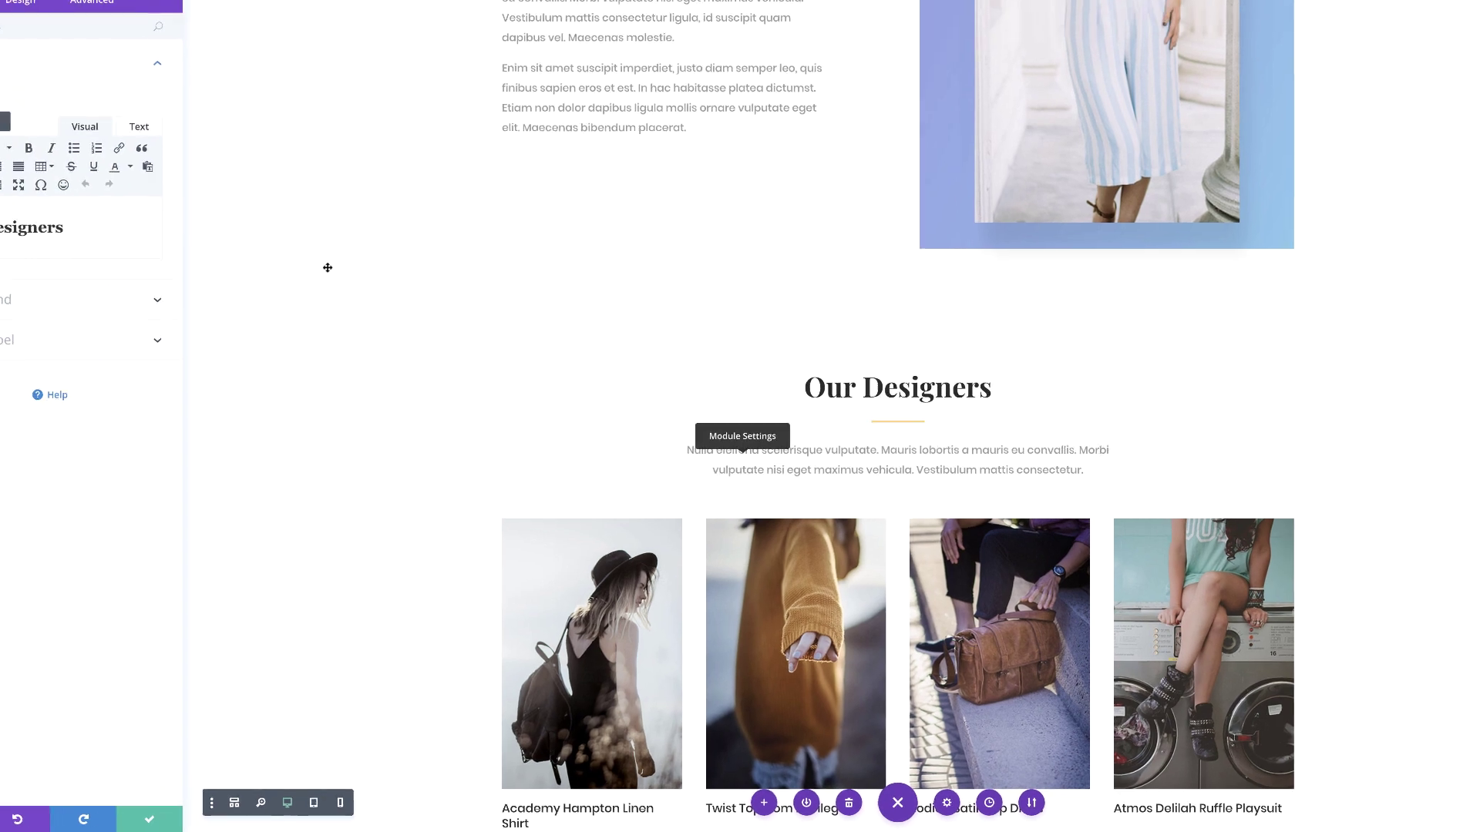
pyautogui.click(96, 47)
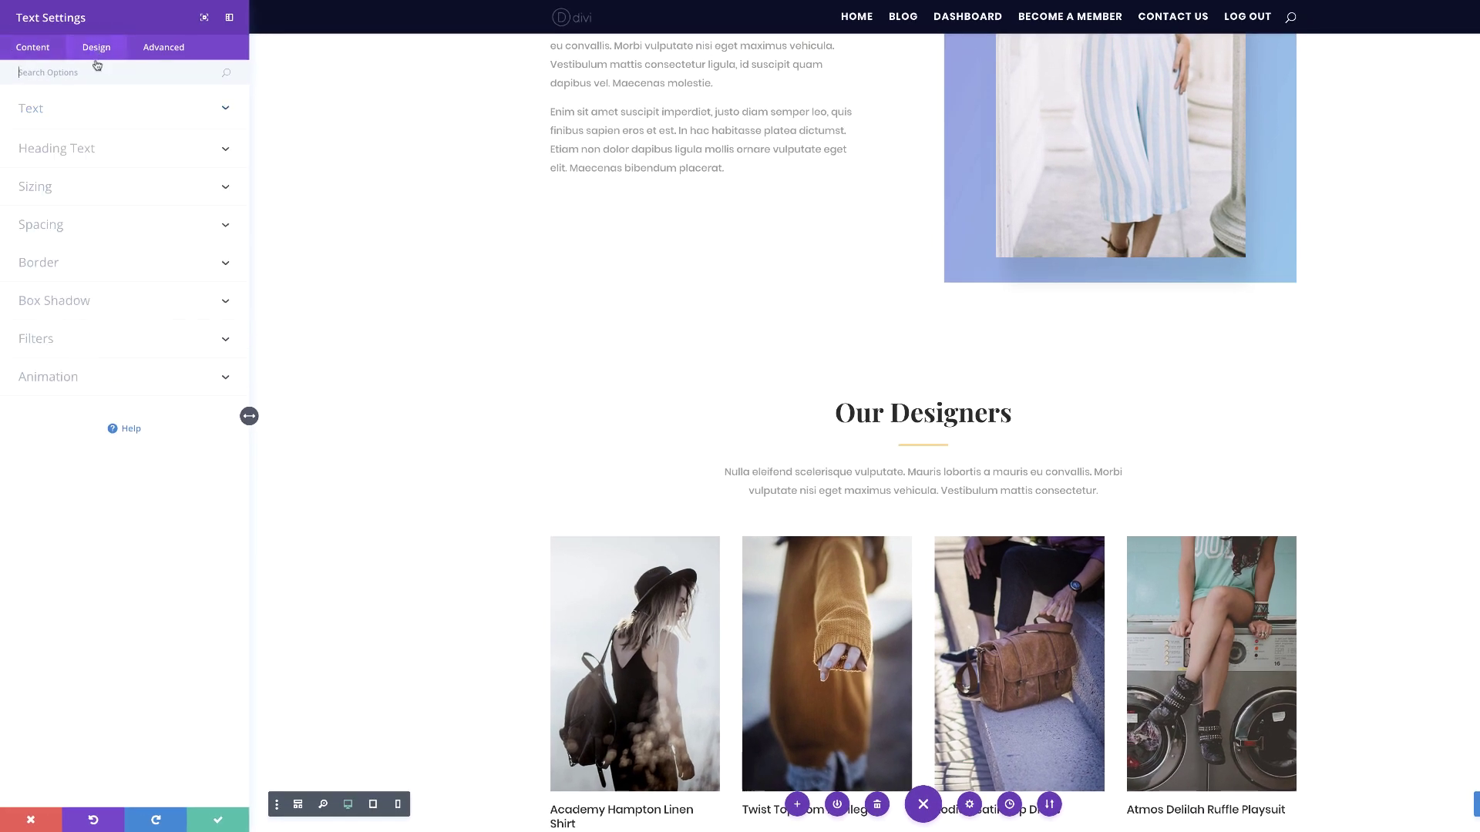
pyautogui.click(66, 153)
pyautogui.click(69, 117)
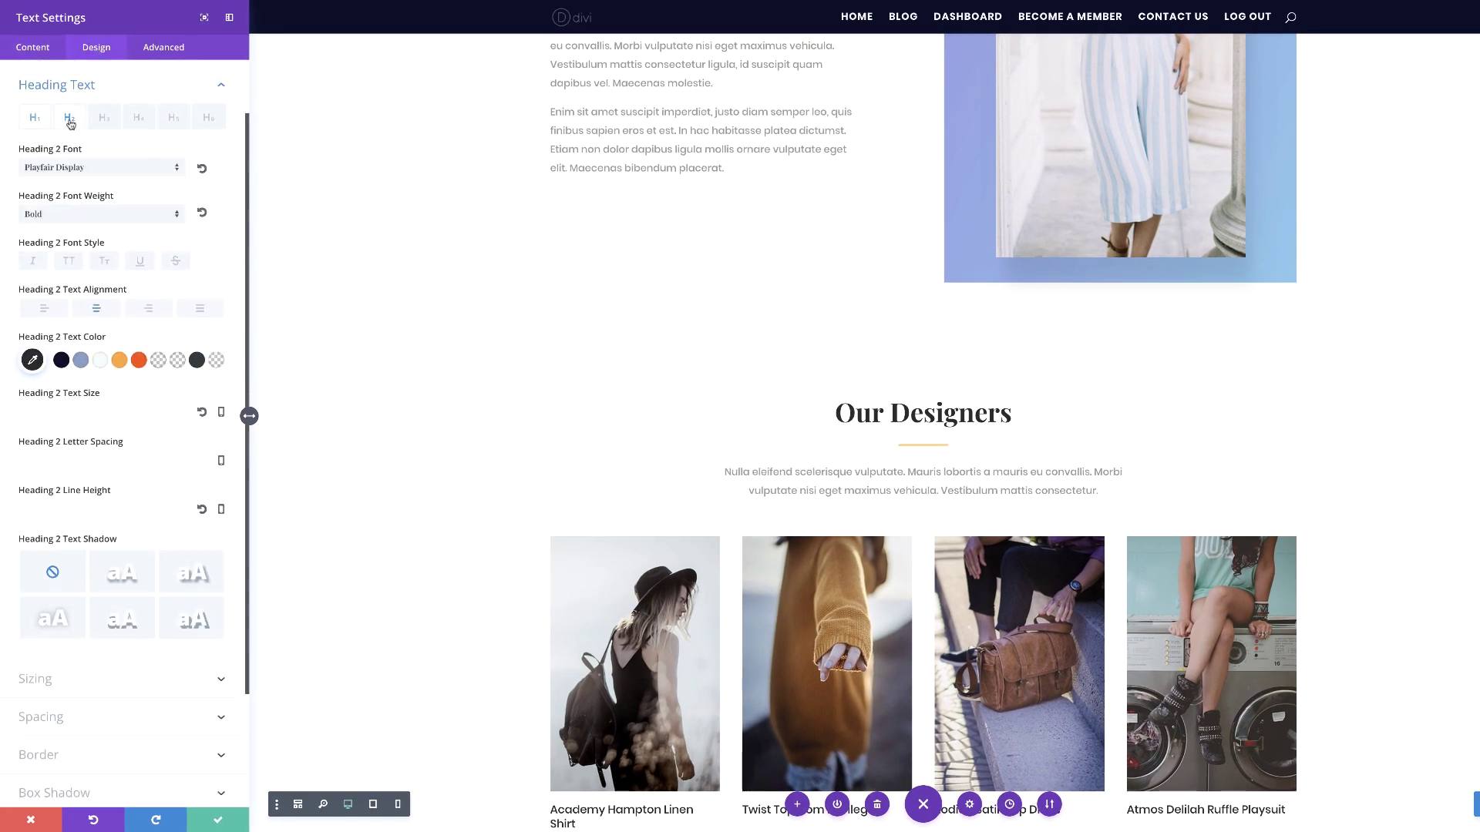
pyautogui.click(77, 166)
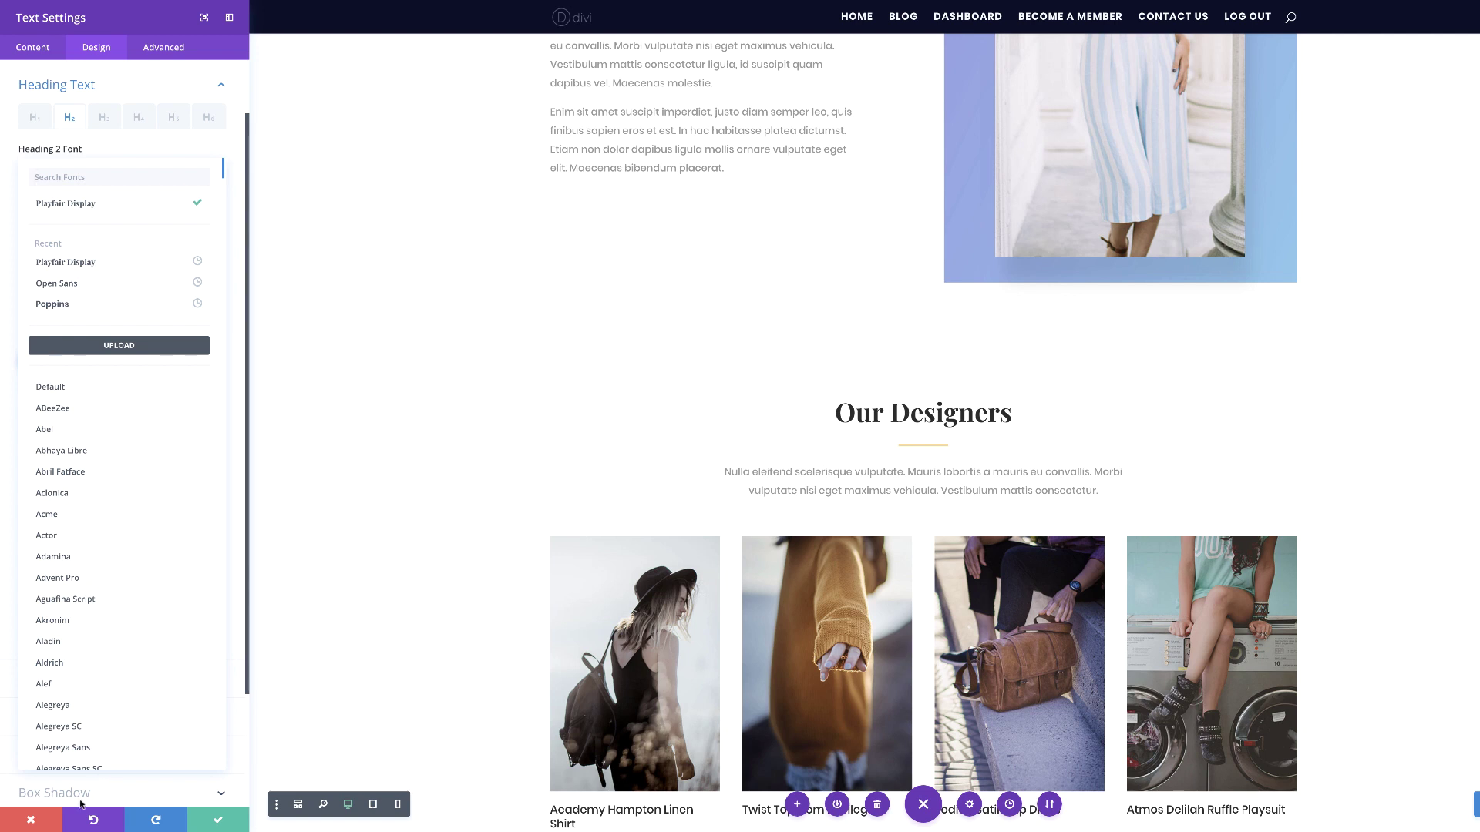
pyautogui.click(31, 822)
pyautogui.click(31, 822)
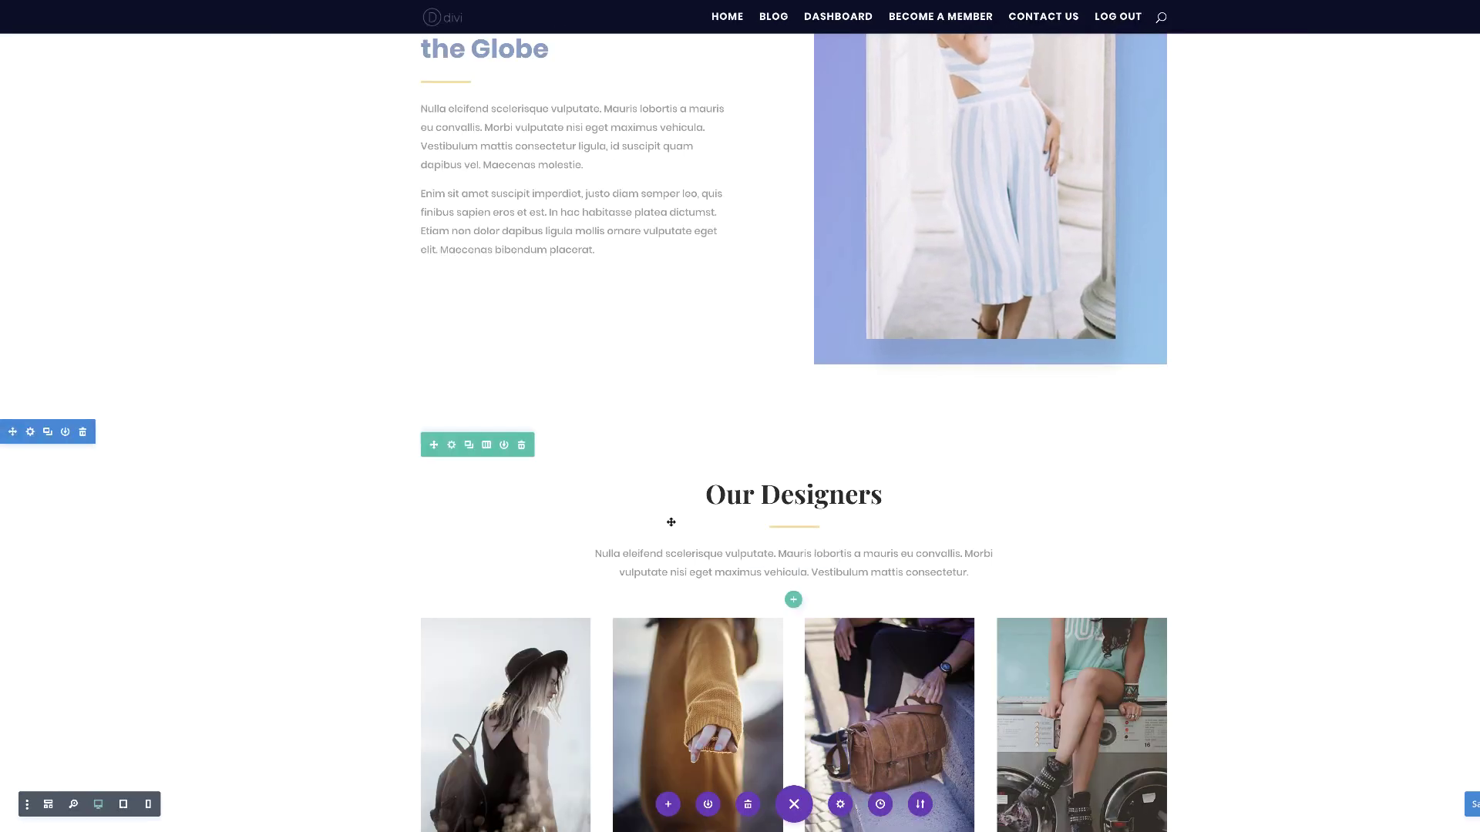
# Step: Paste the copied heading text styles onto the "Our Designers" module, center its heading and save the module settings
pyautogui.rightClick(770, 487)
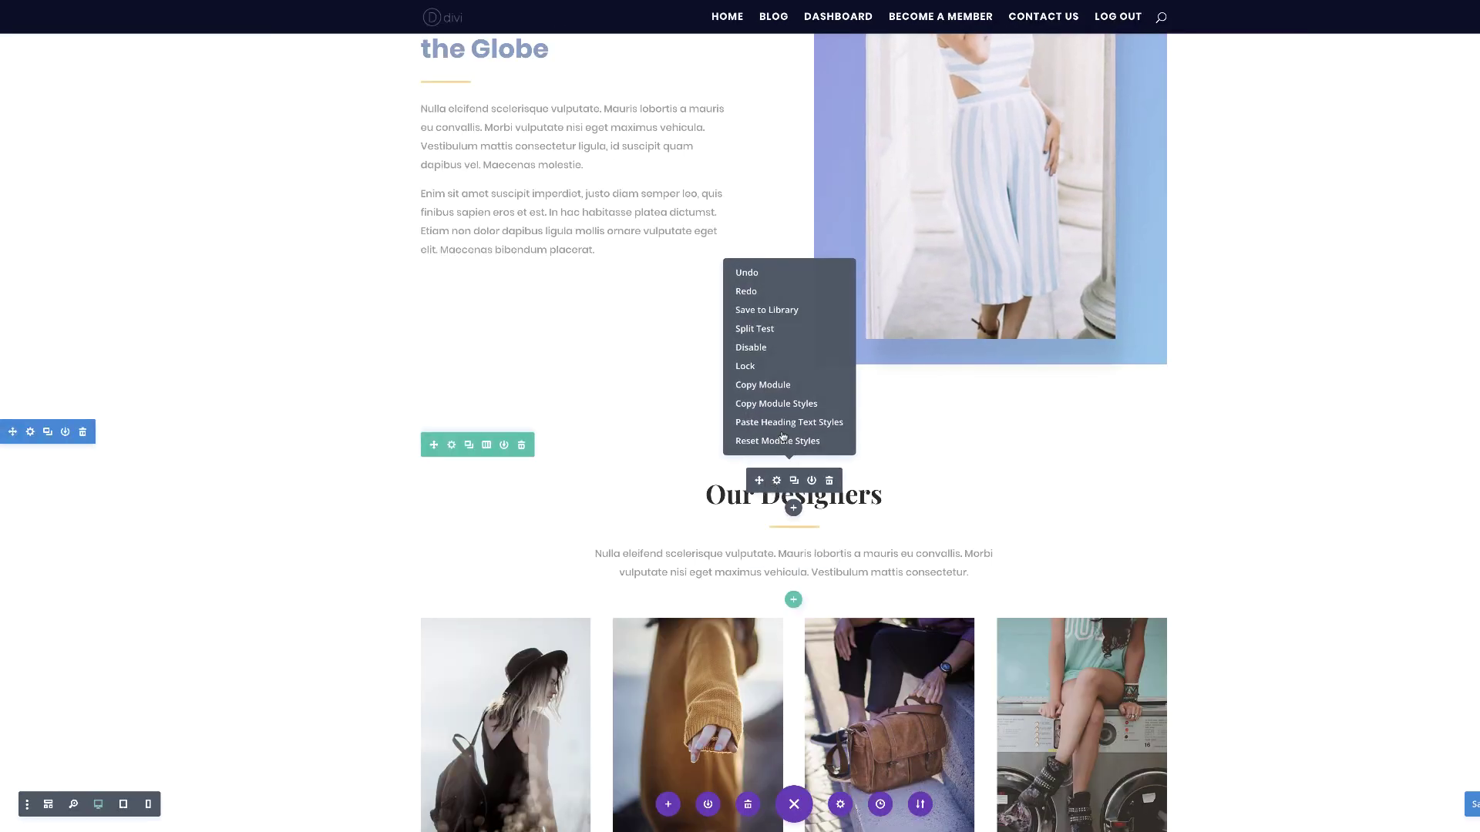
pyautogui.click(803, 426)
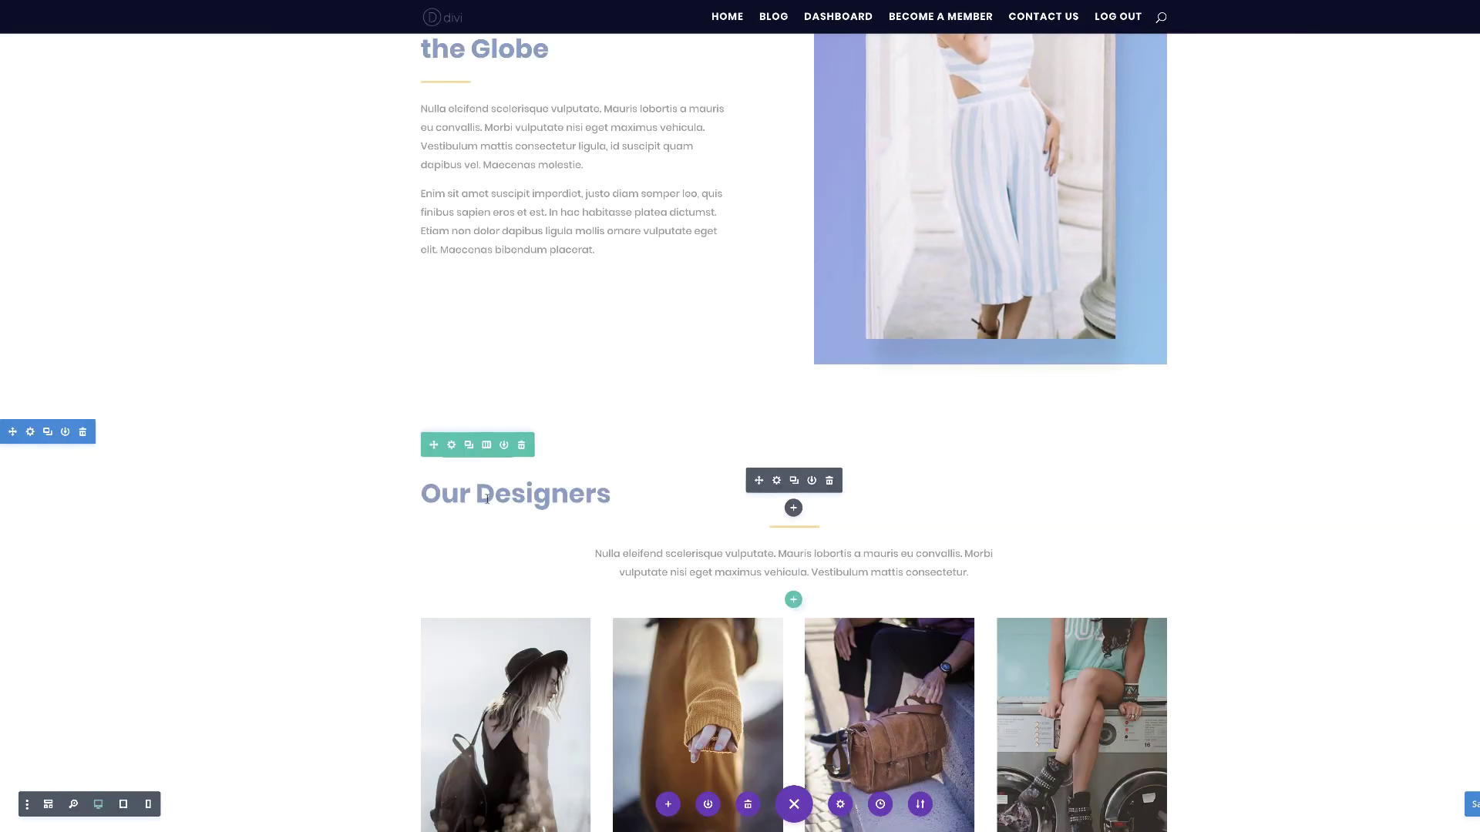
pyautogui.click(777, 481)
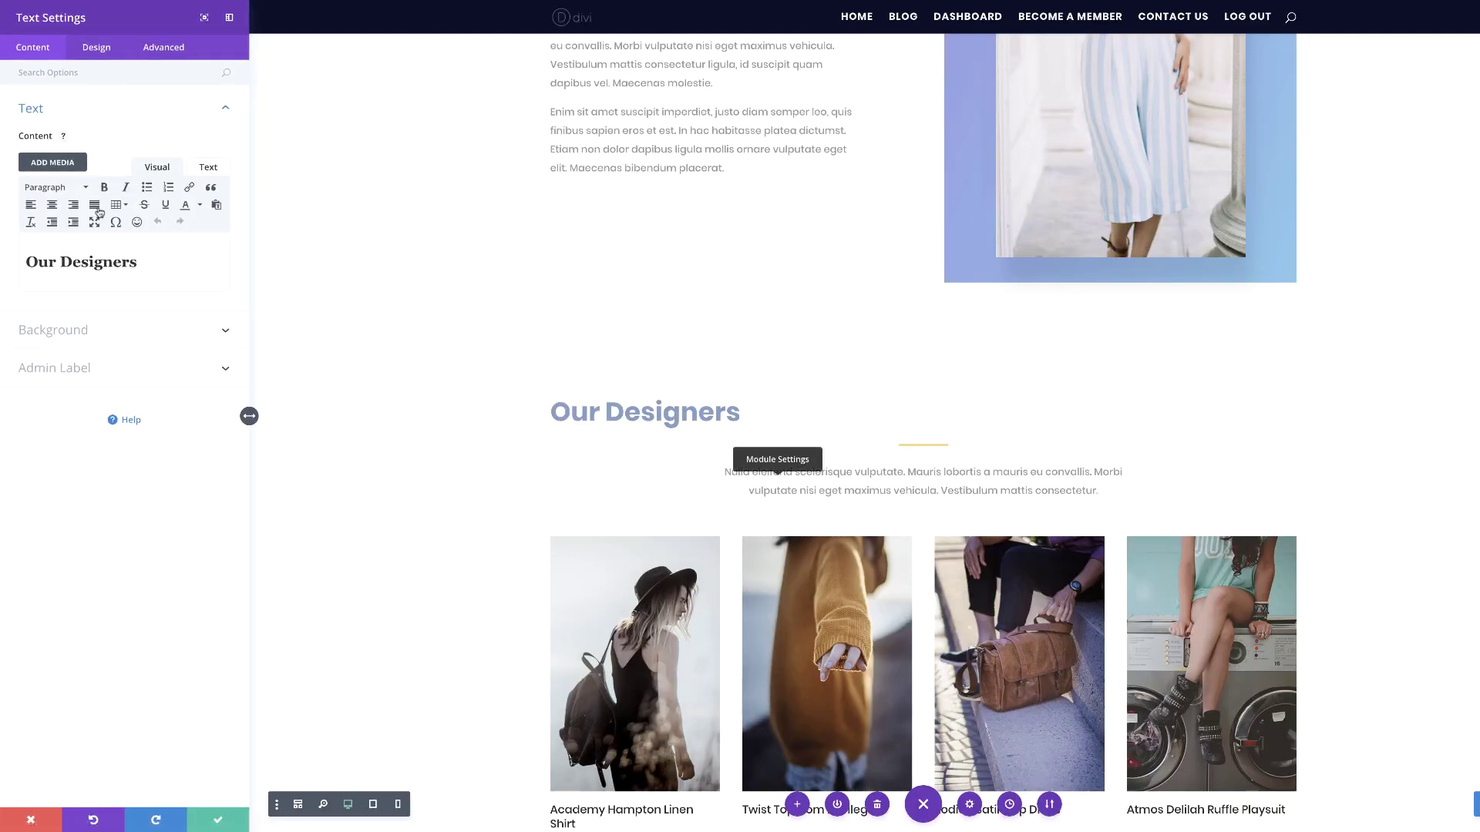
pyautogui.click(53, 205)
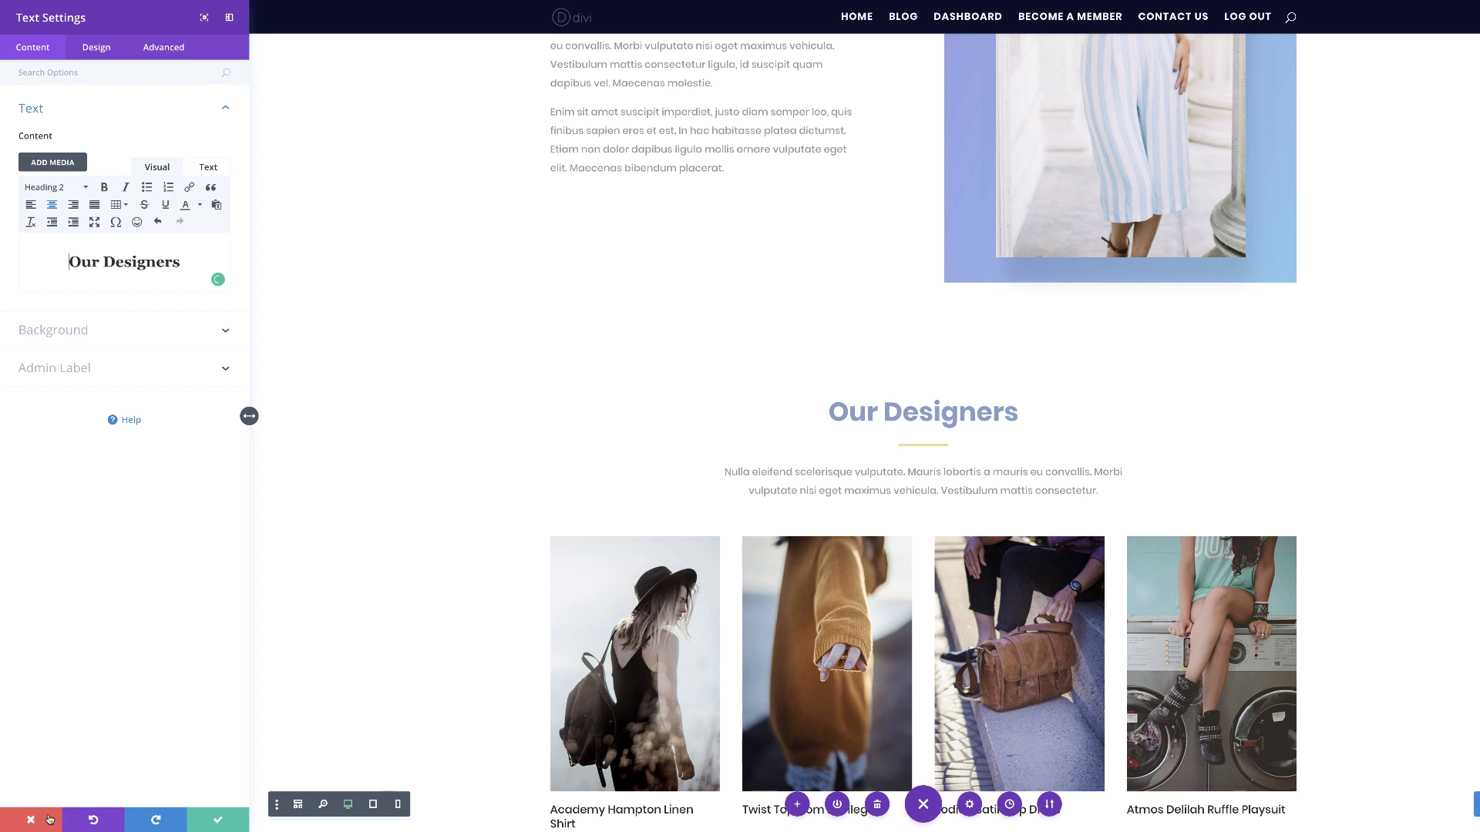
pyautogui.click(209, 827)
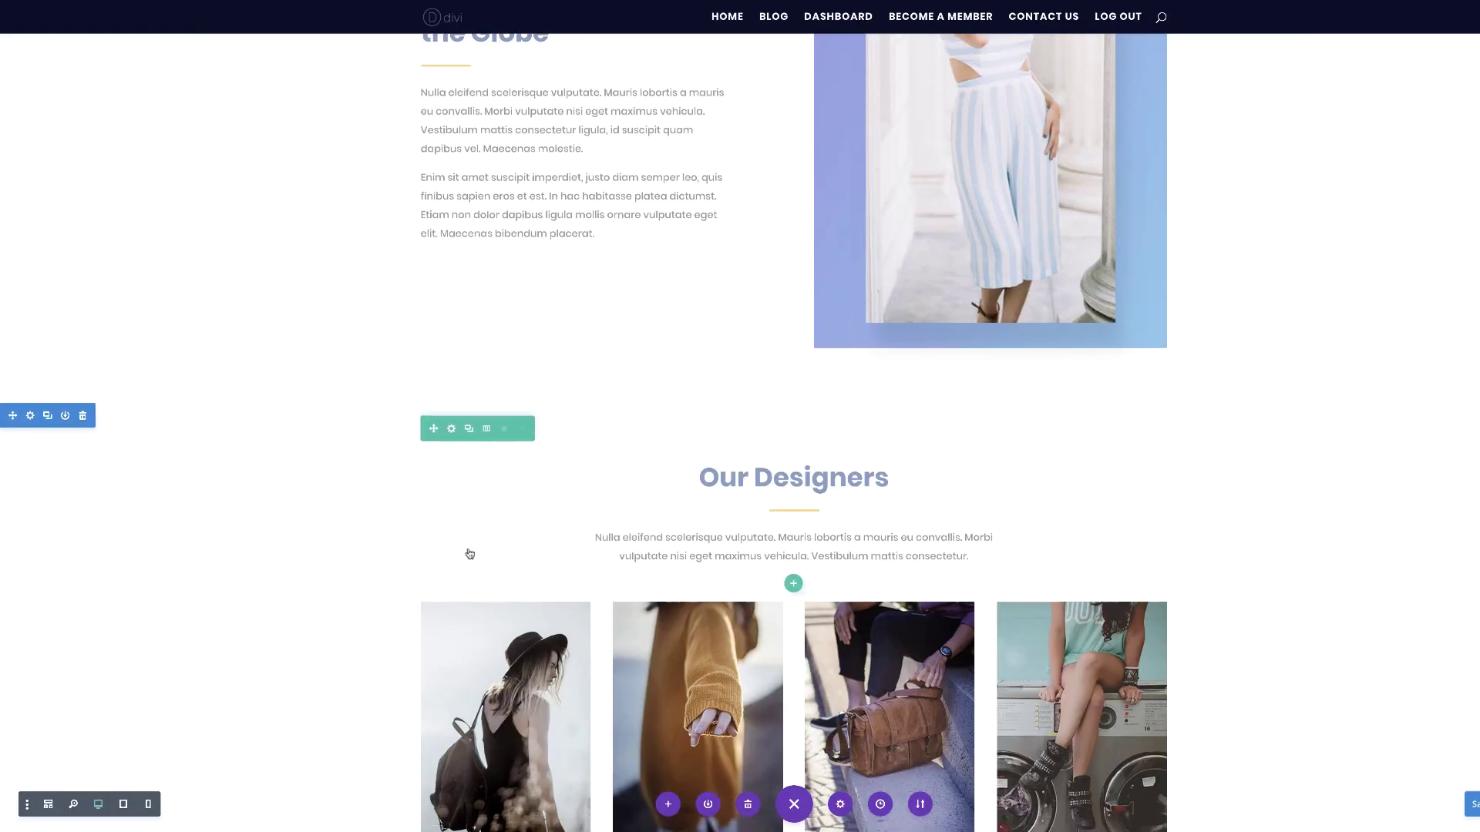
# Step: Paste the copied heading text styles onto the "Stay in Touch" email signup module in the pink section
pyautogui.scroll(-3, 467, 555)
pyautogui.scroll(-5, 470, 554)
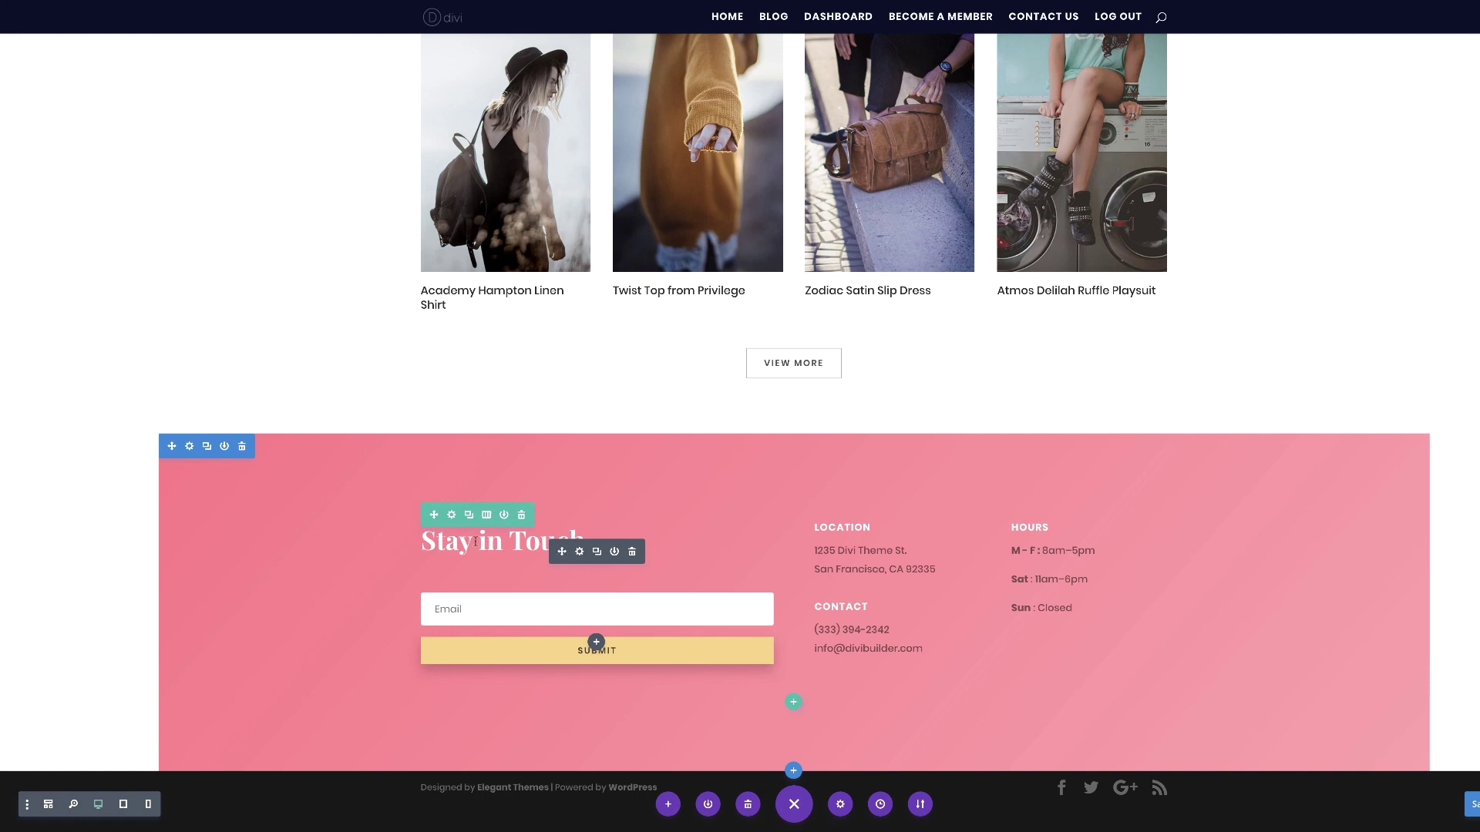
pyautogui.rightClick(591, 561)
pyautogui.click(622, 498)
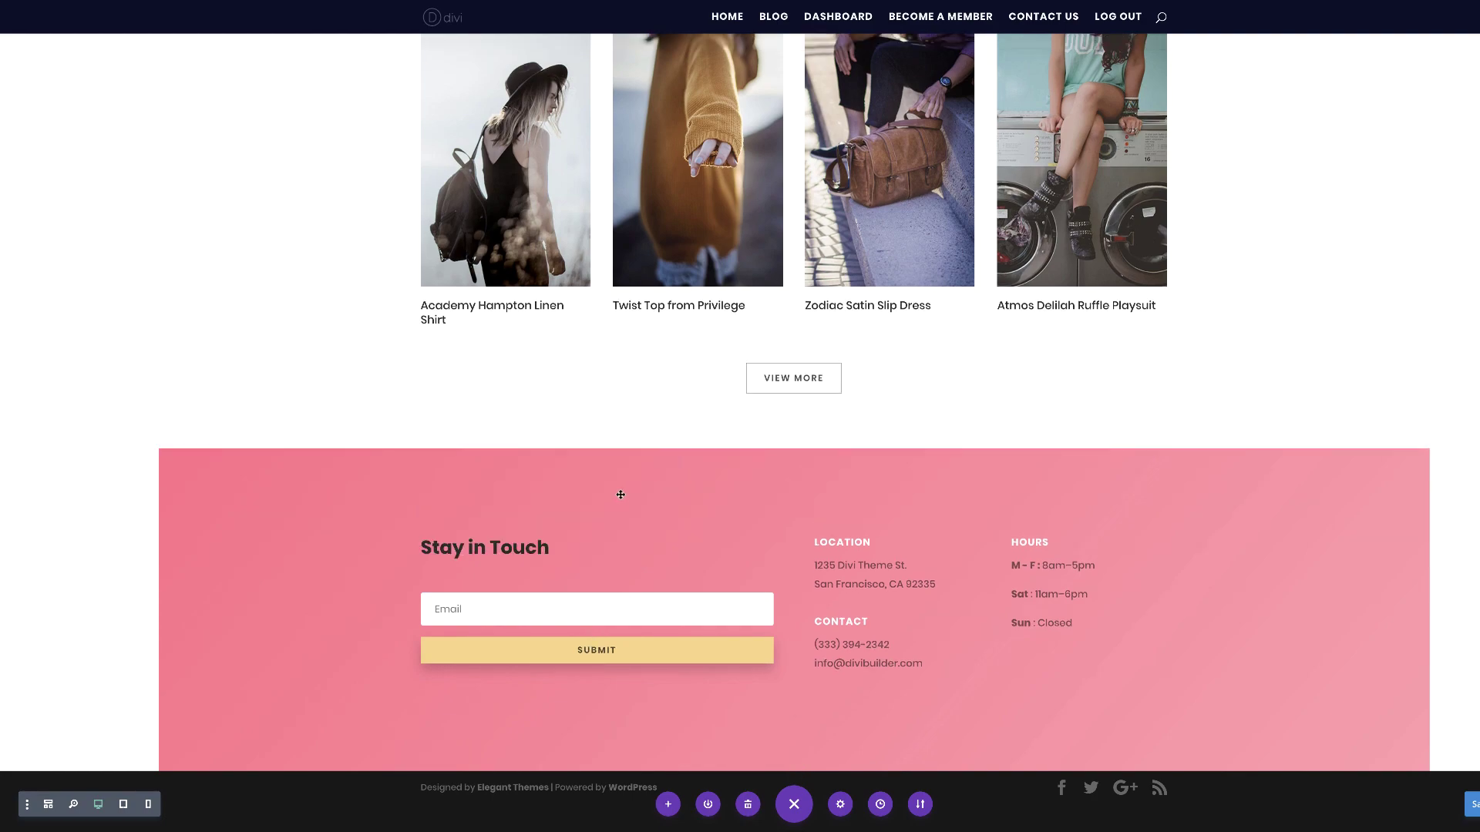
# Step: Look over the headings and sections of the whole page, from the About Us header to the Stay in Touch section
pyautogui.scroll(9, 241, 347)
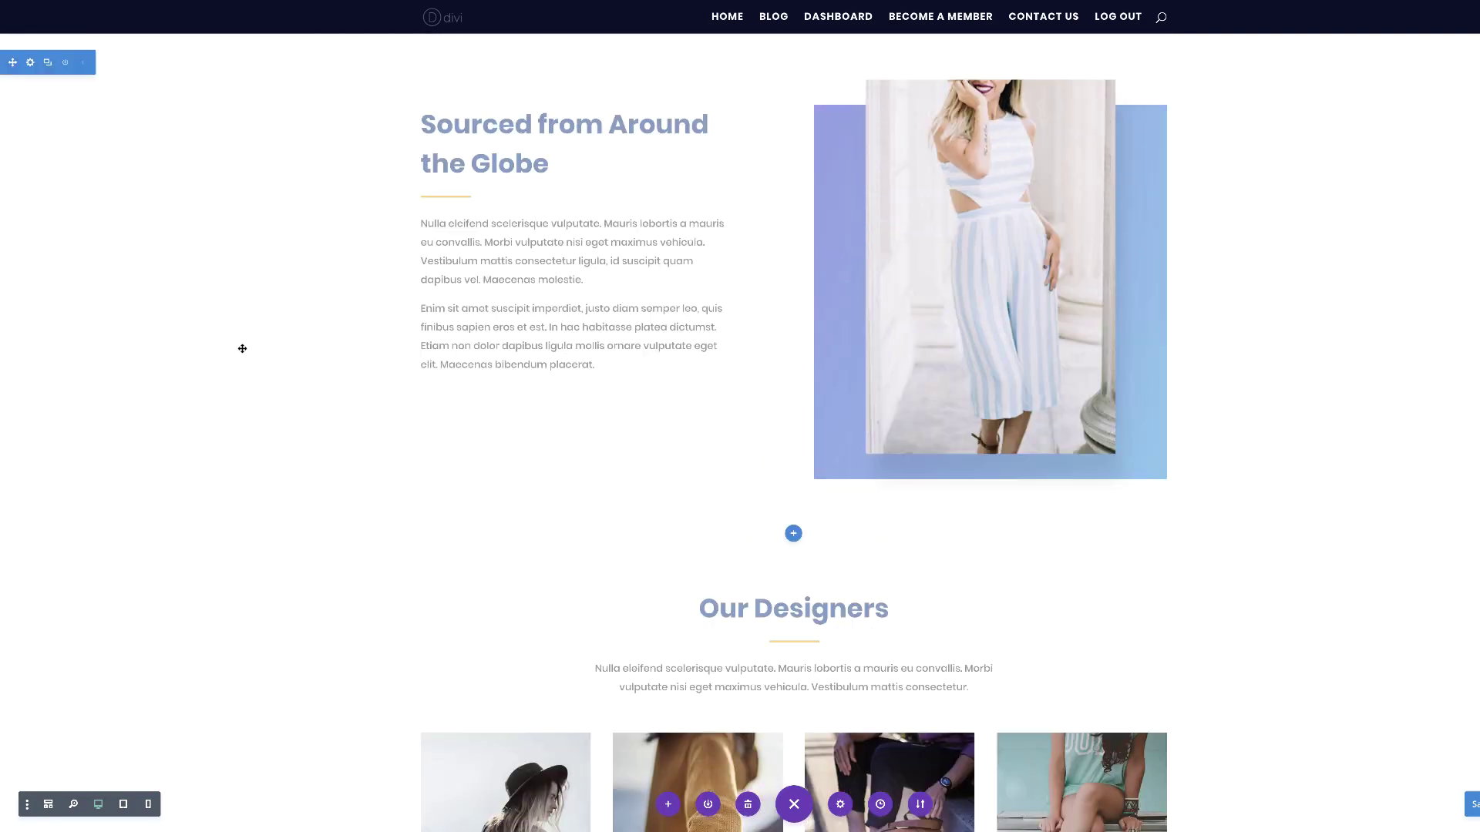
pyautogui.scroll(20, 242, 348)
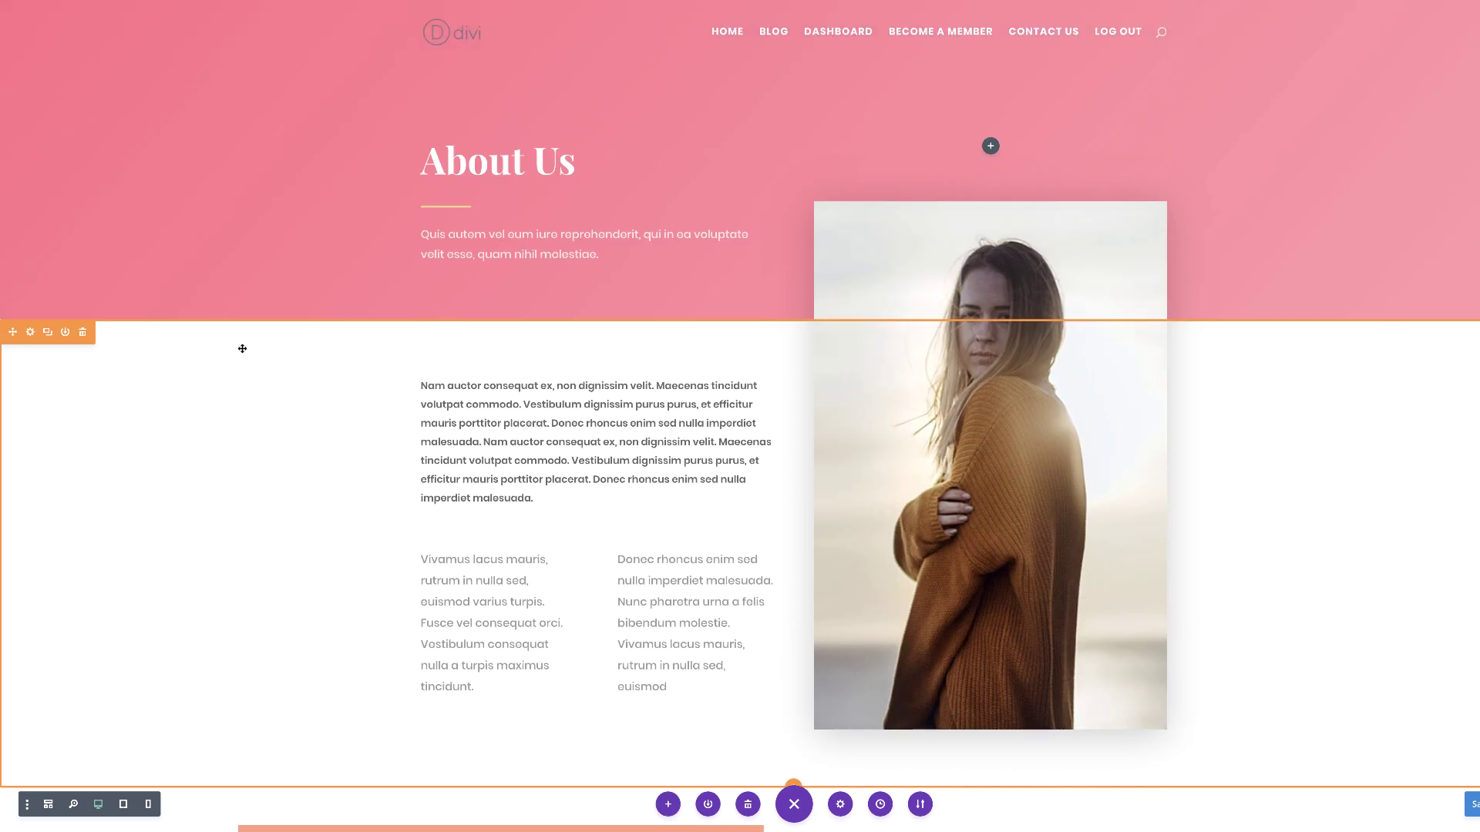
pyautogui.scroll(-8, 221, 390)
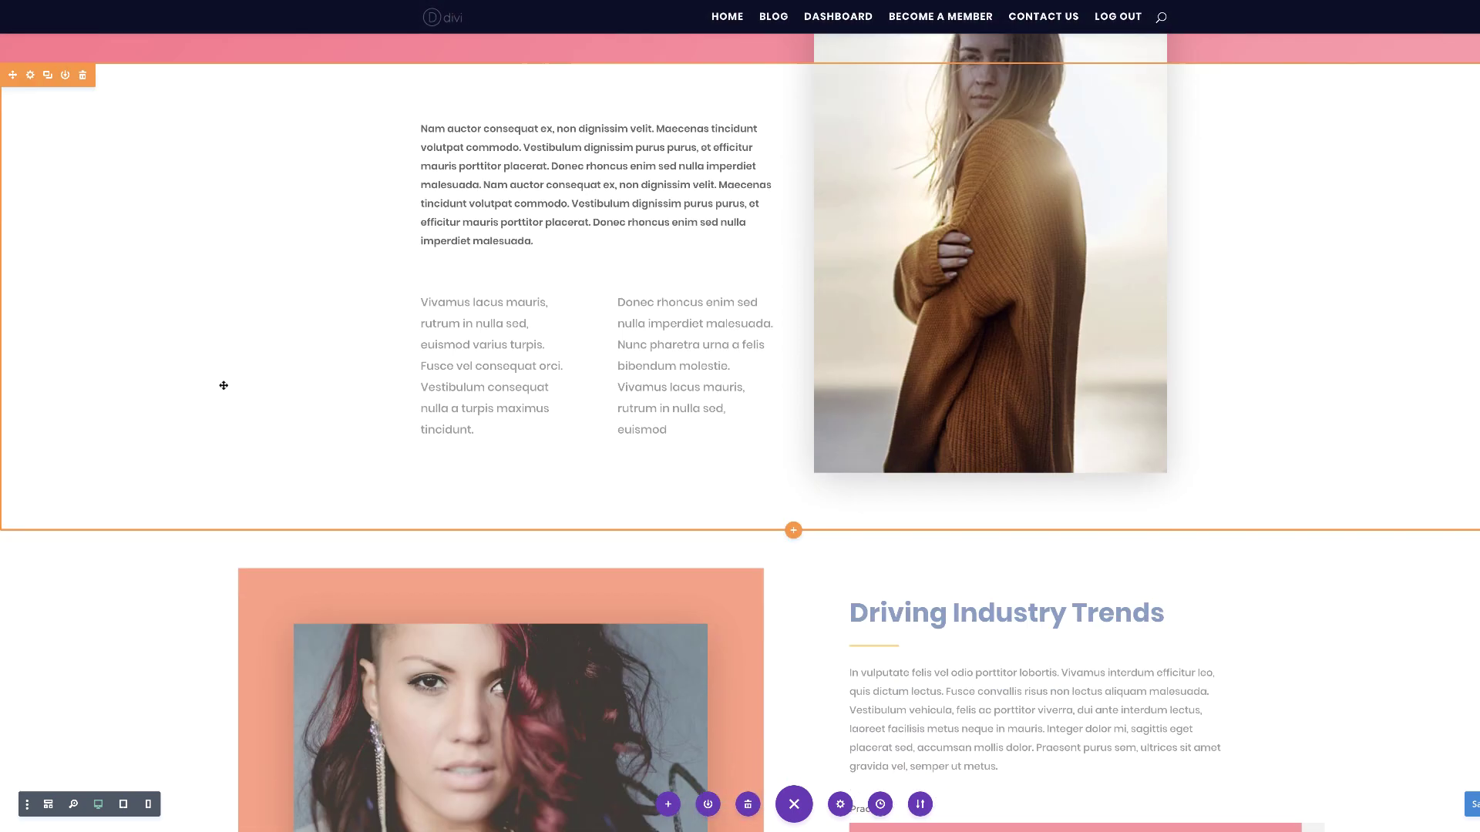
pyautogui.scroll(-15, 224, 381)
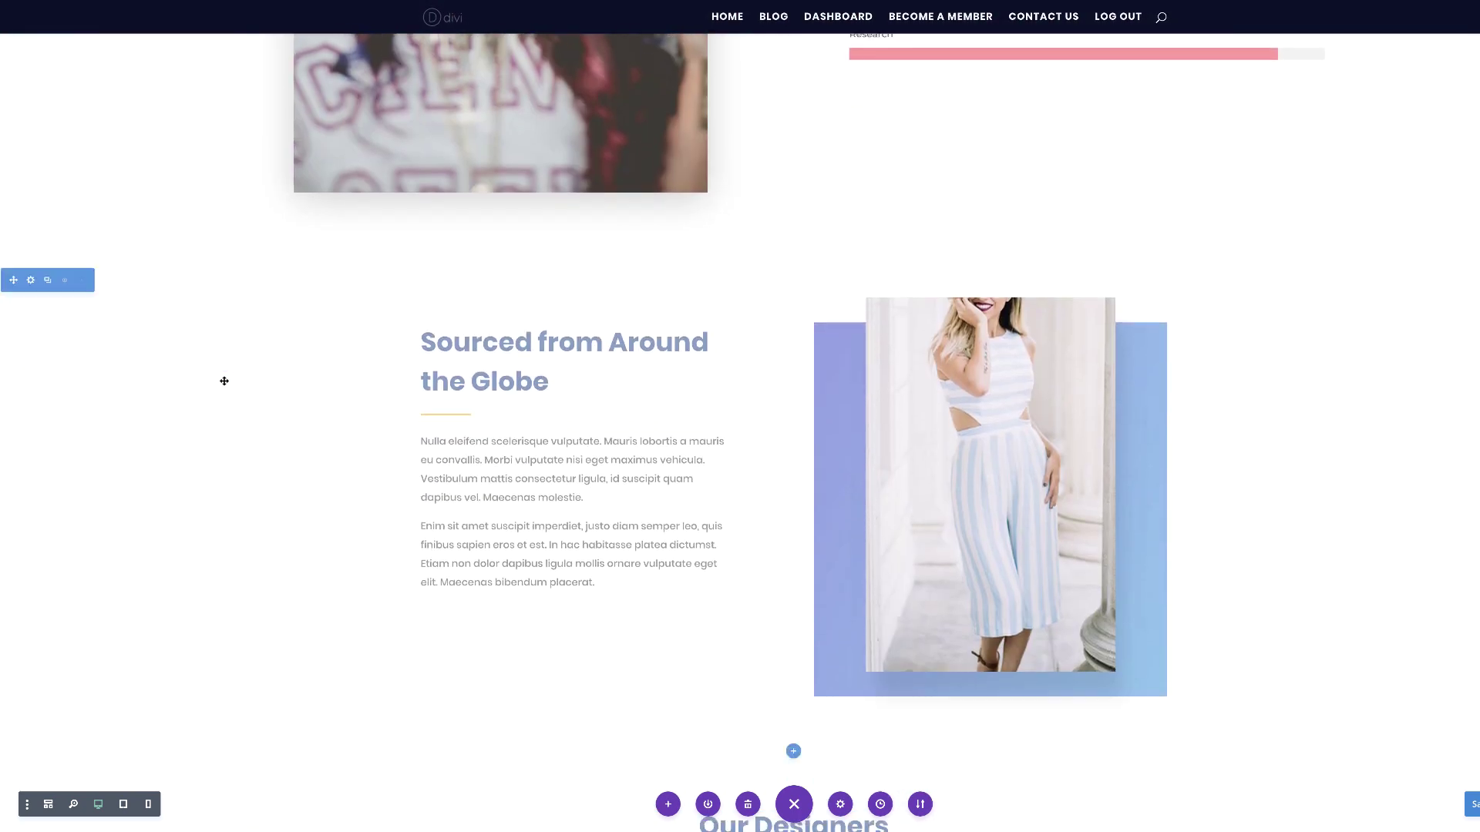
pyautogui.scroll(-3, 224, 381)
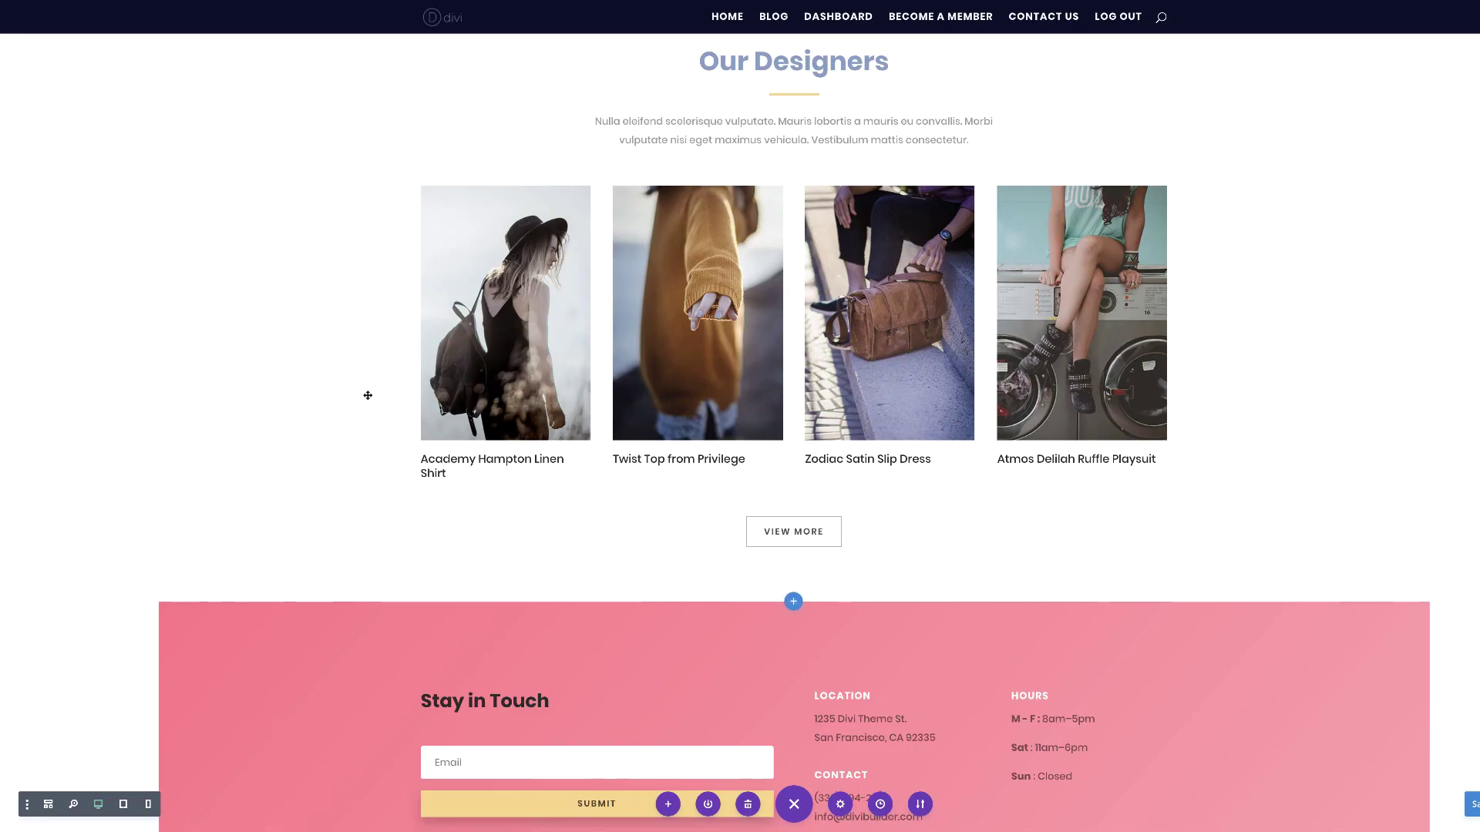
# Step: Set the View More button's text size to 22px and its text color to white in the button's design settings
pyautogui.scroll(-1, 363, 394)
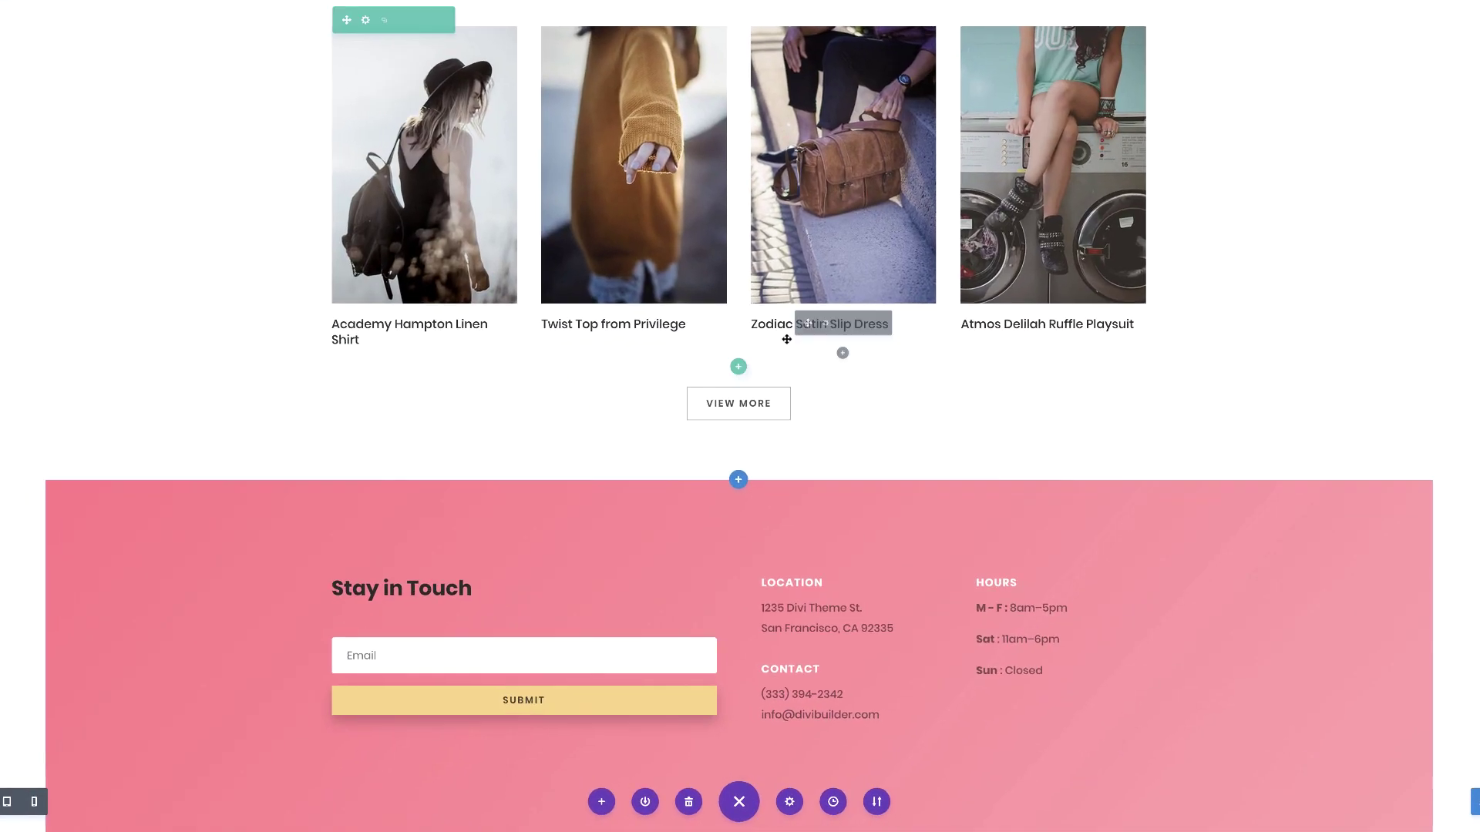
pyautogui.moveTo(786, 339); pyautogui.dragTo(719, 397)
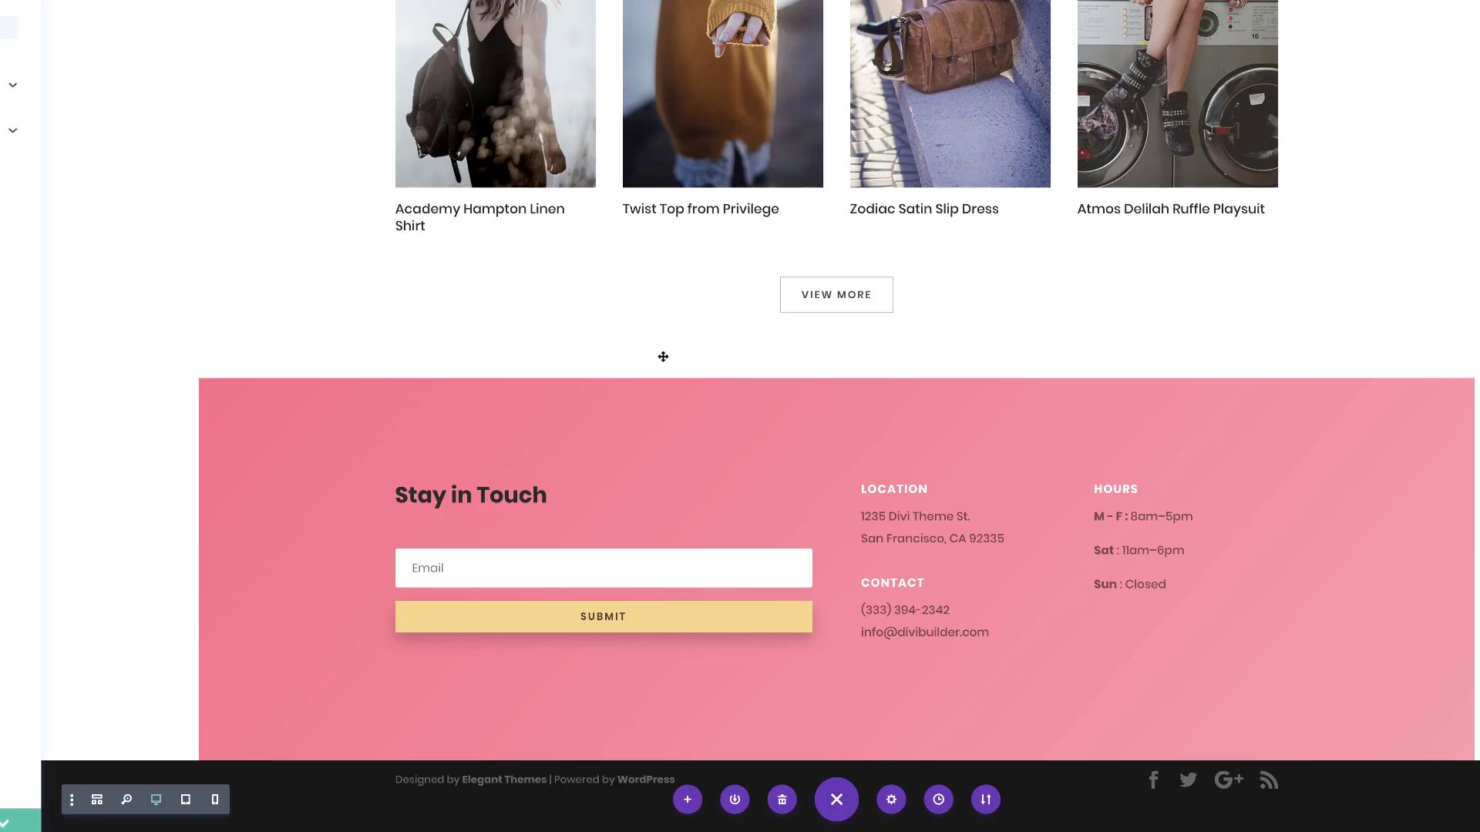
pyautogui.click(663, 359)
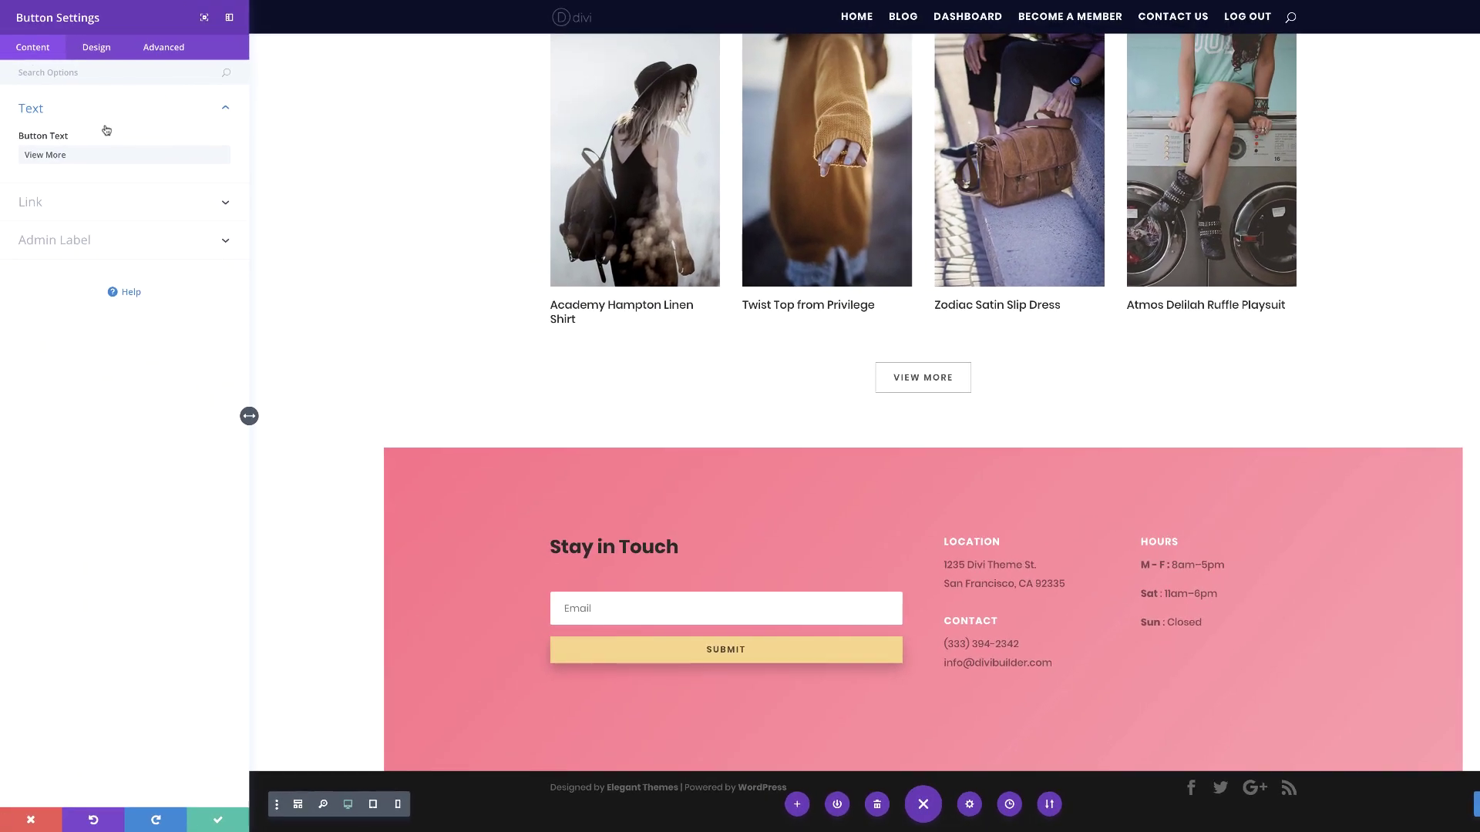
pyautogui.click(96, 48)
pyautogui.click(66, 186)
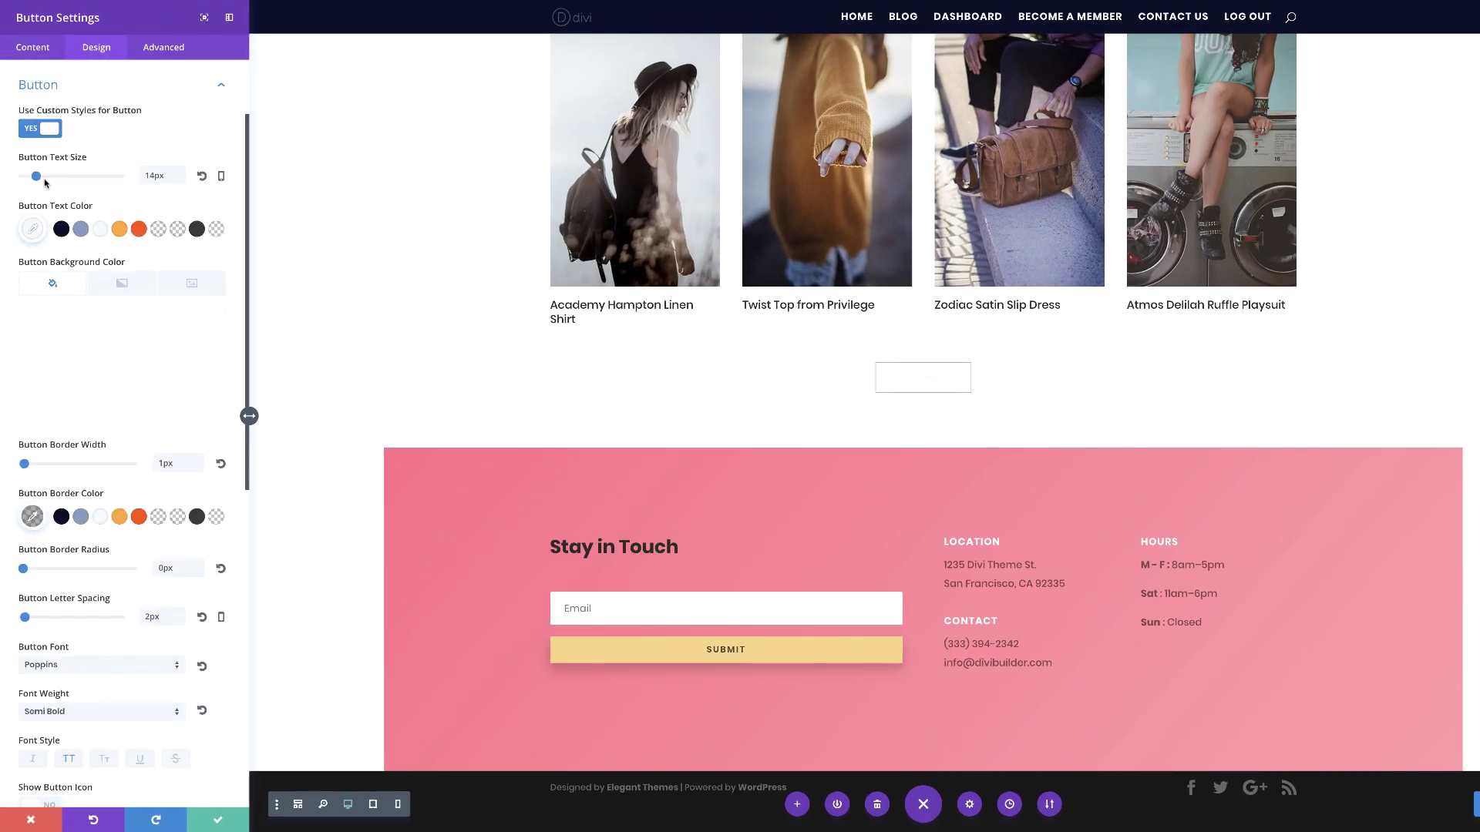
pyautogui.moveTo(37, 176); pyautogui.dragTo(44, 176)
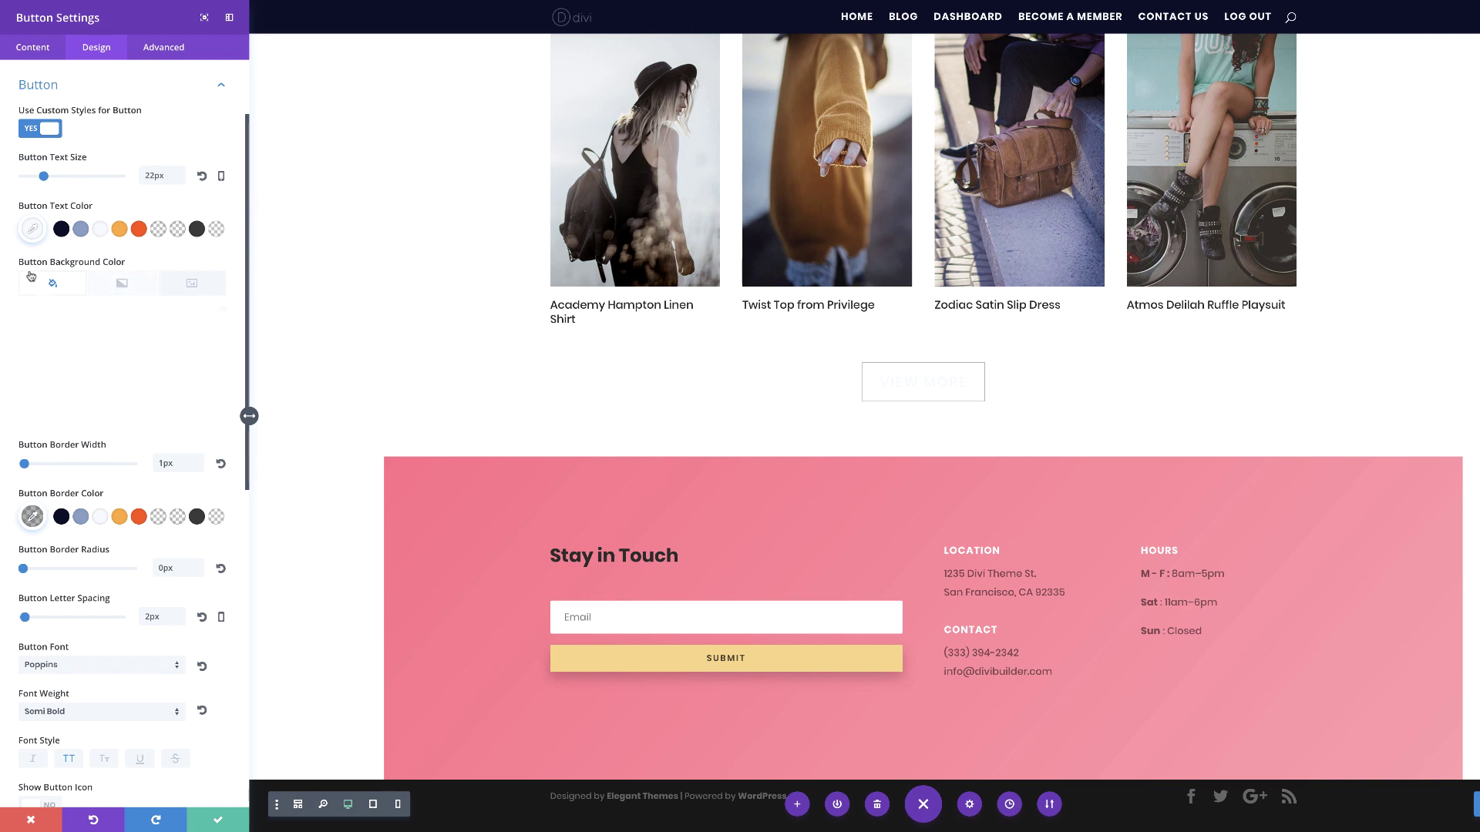
# Step: Give the View More button the palette's orange-red background color and a border width of 0px
pyautogui.click(105, 347)
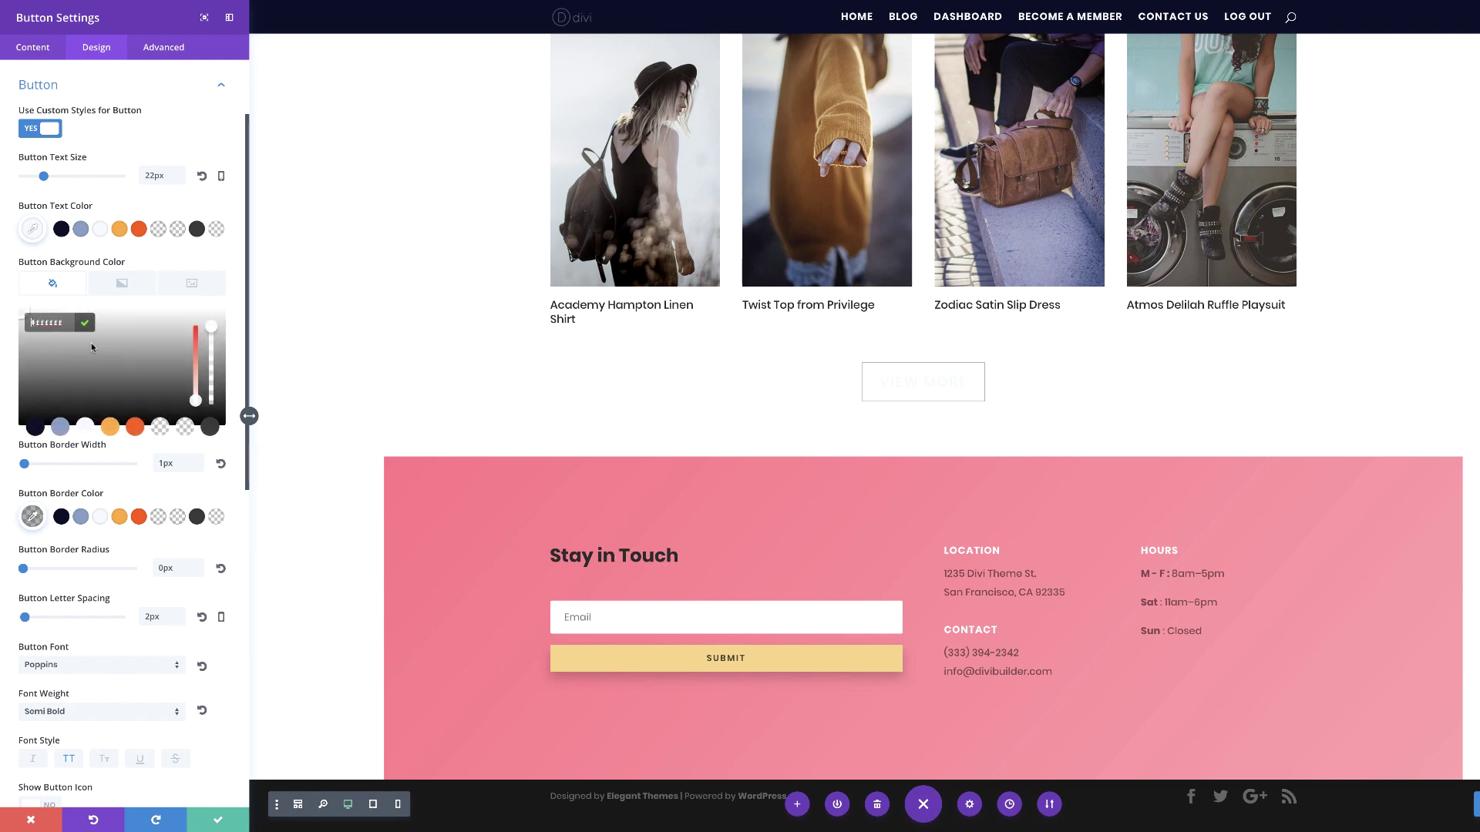
pyautogui.click(135, 428)
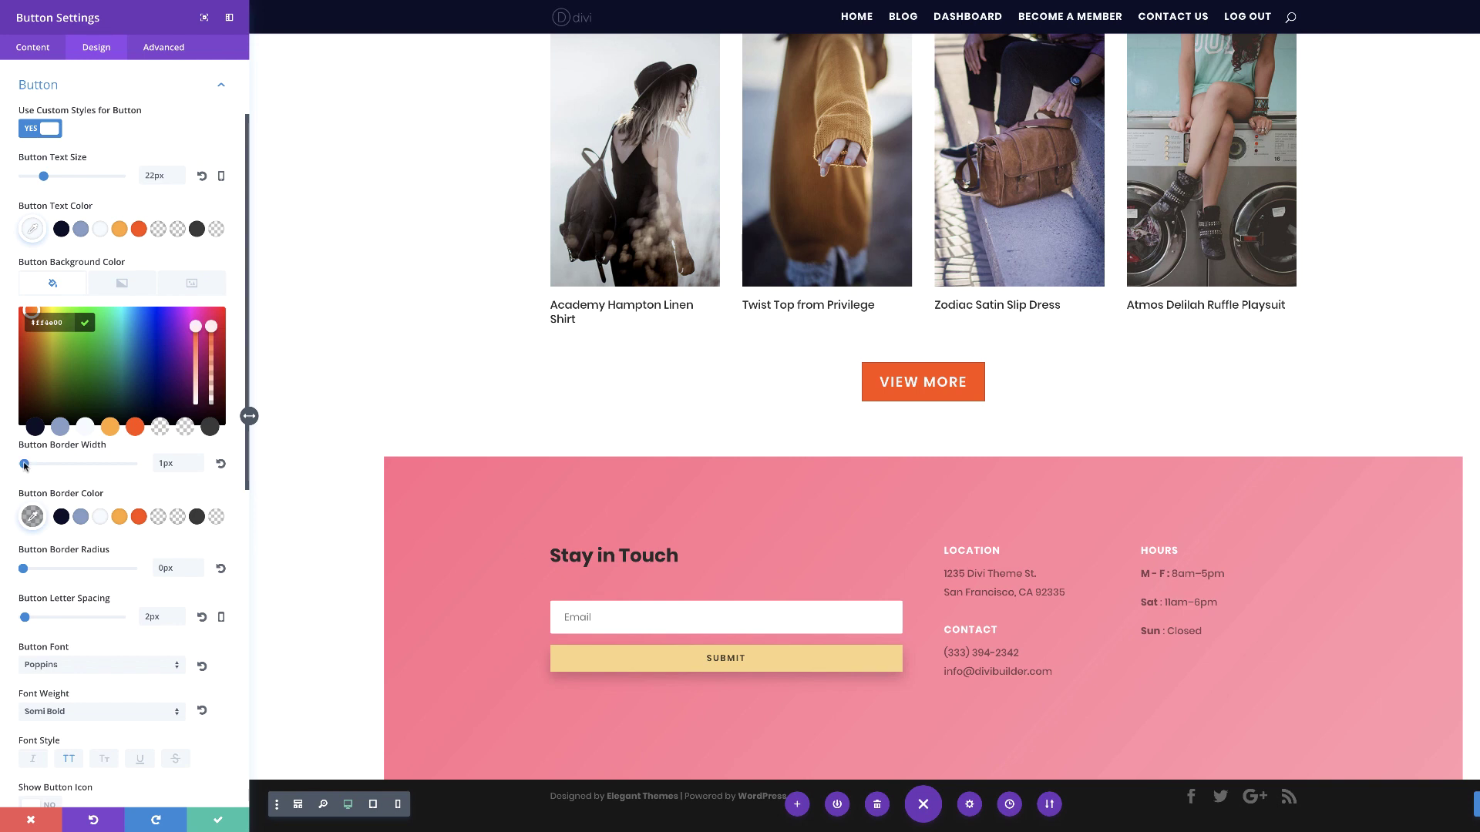
pyautogui.moveTo(23, 465); pyautogui.dragTo(8, 466)
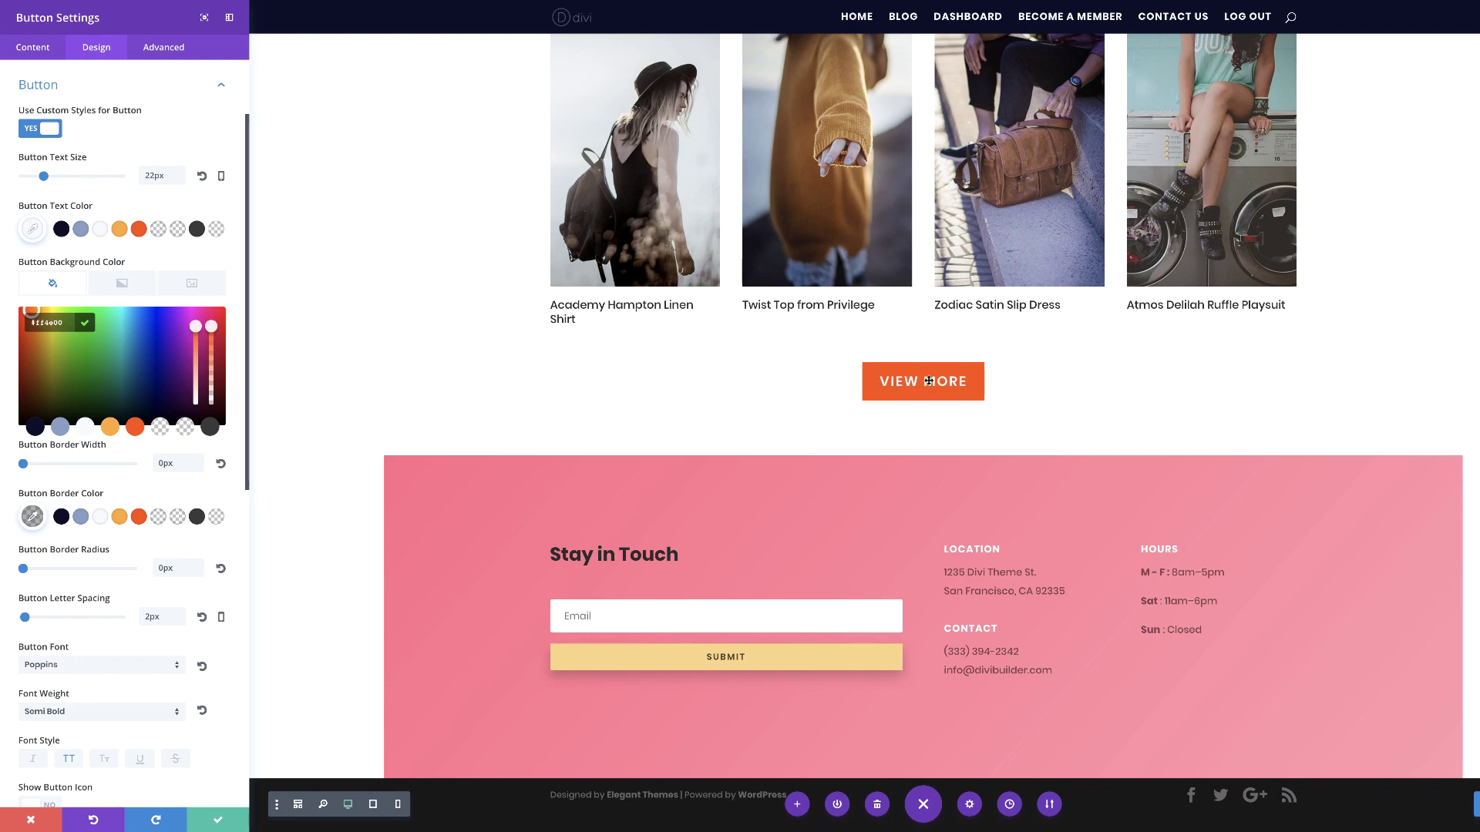
# Step: Set the View More button's hover background color to the palette's light orange
pyautogui.scroll(-4, 173, 549)
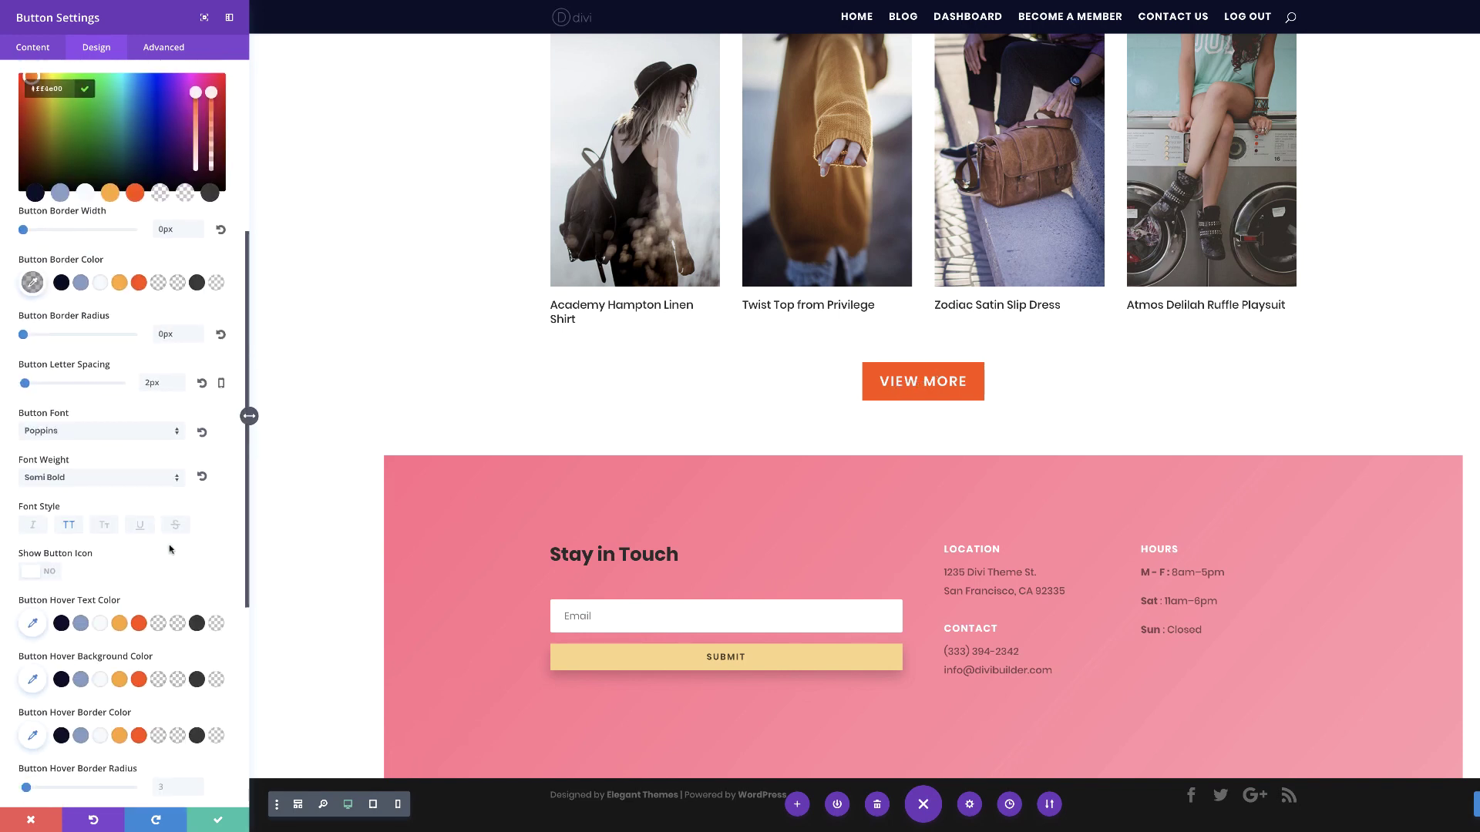
pyautogui.scroll(-1, 170, 549)
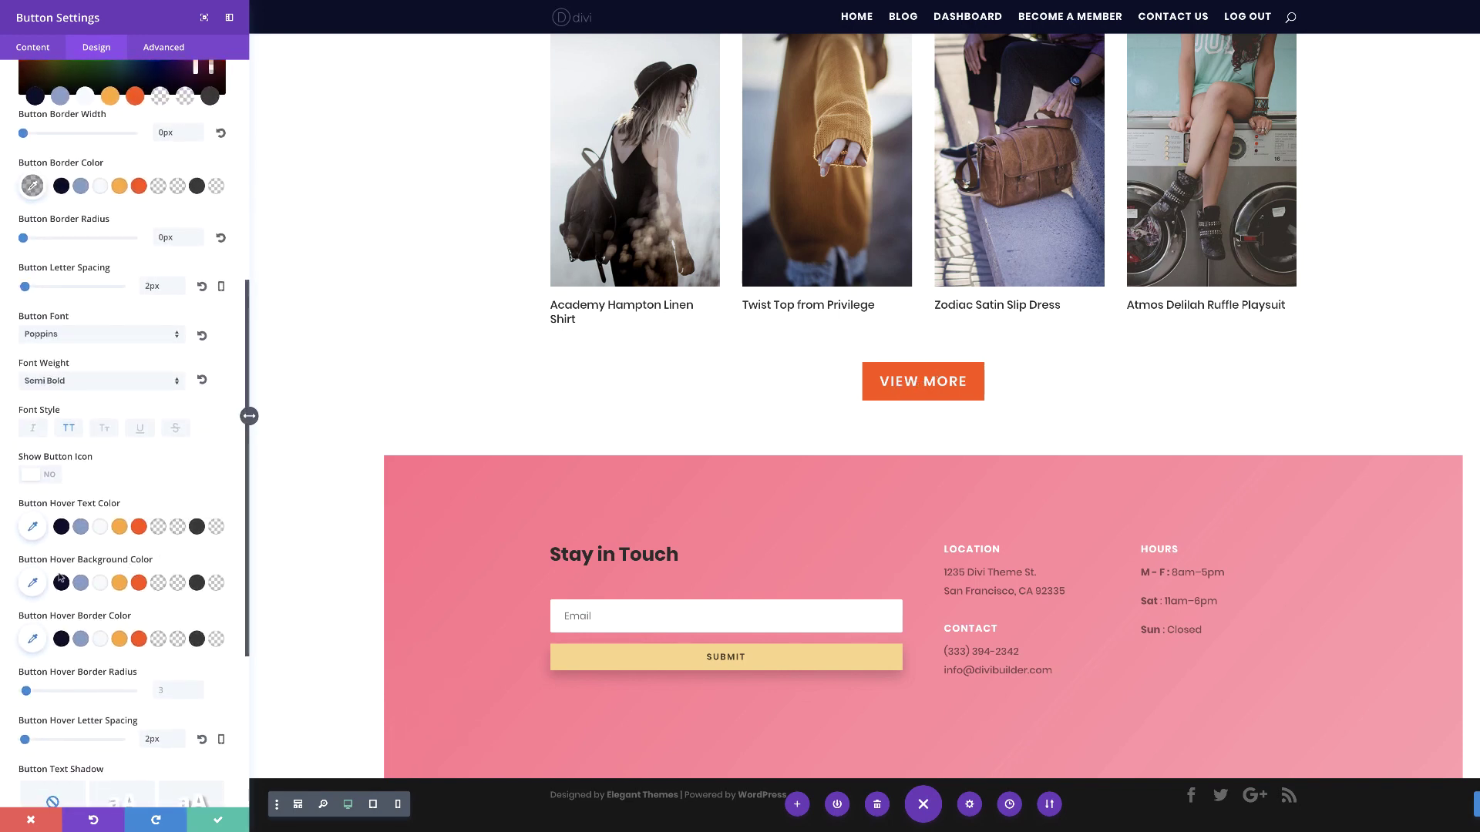
pyautogui.click(119, 583)
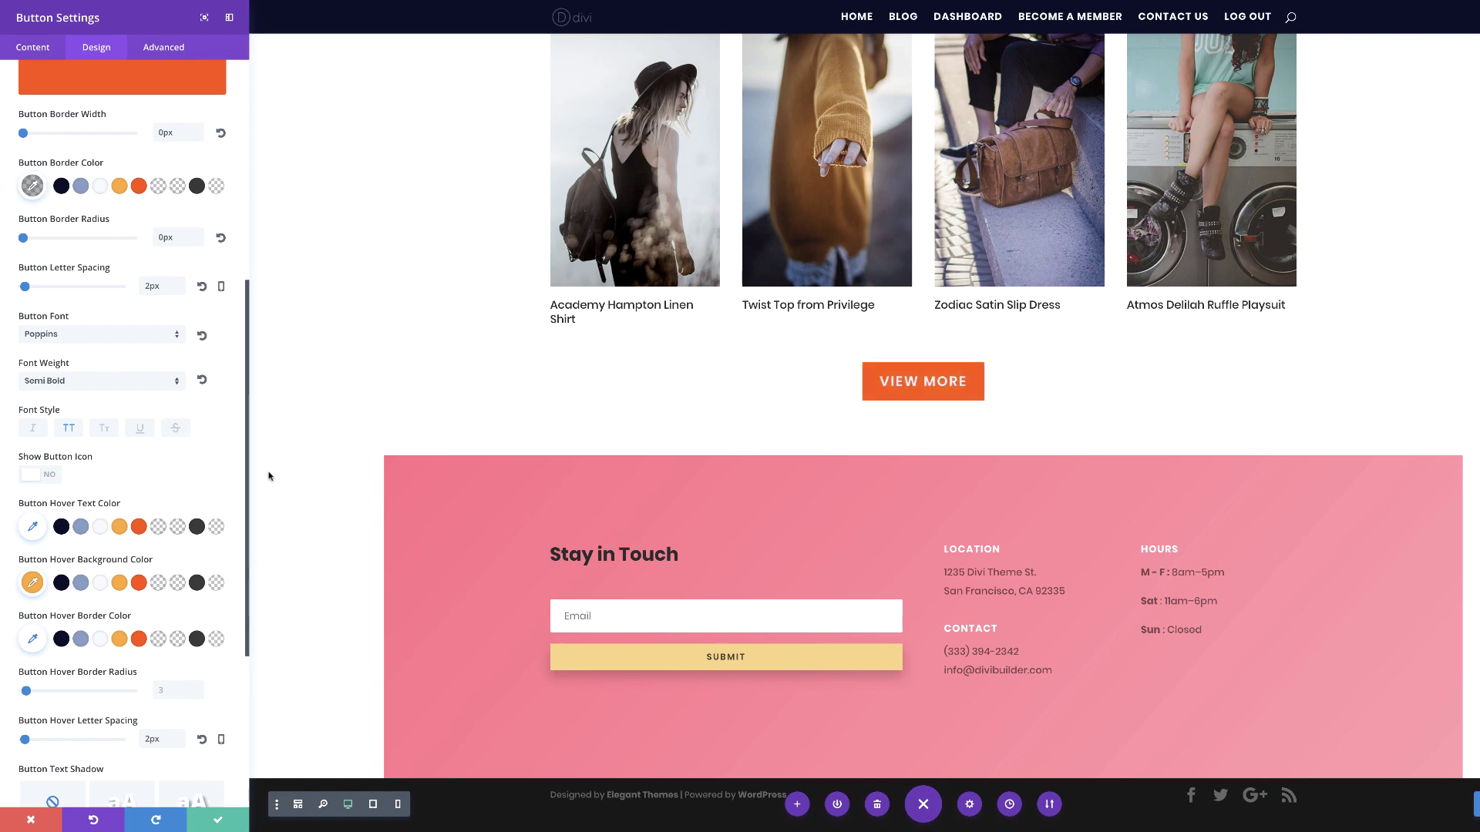
pyautogui.scroll(1, 193, 501)
pyautogui.scroll(5, 193, 501)
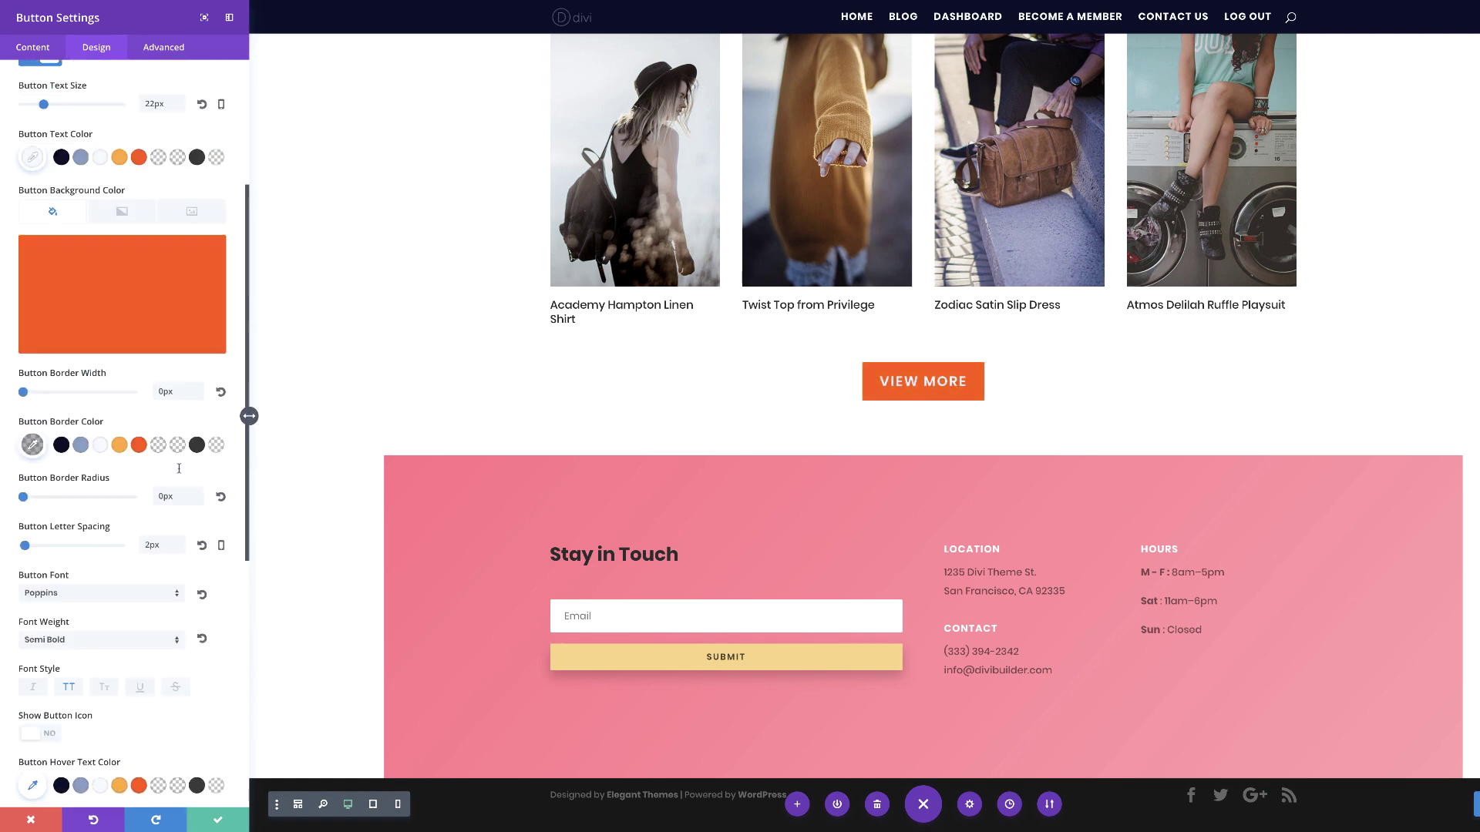
# Step: Copy the View More button's button styles and save the module's settings
pyautogui.scroll(-3, 159, 582)
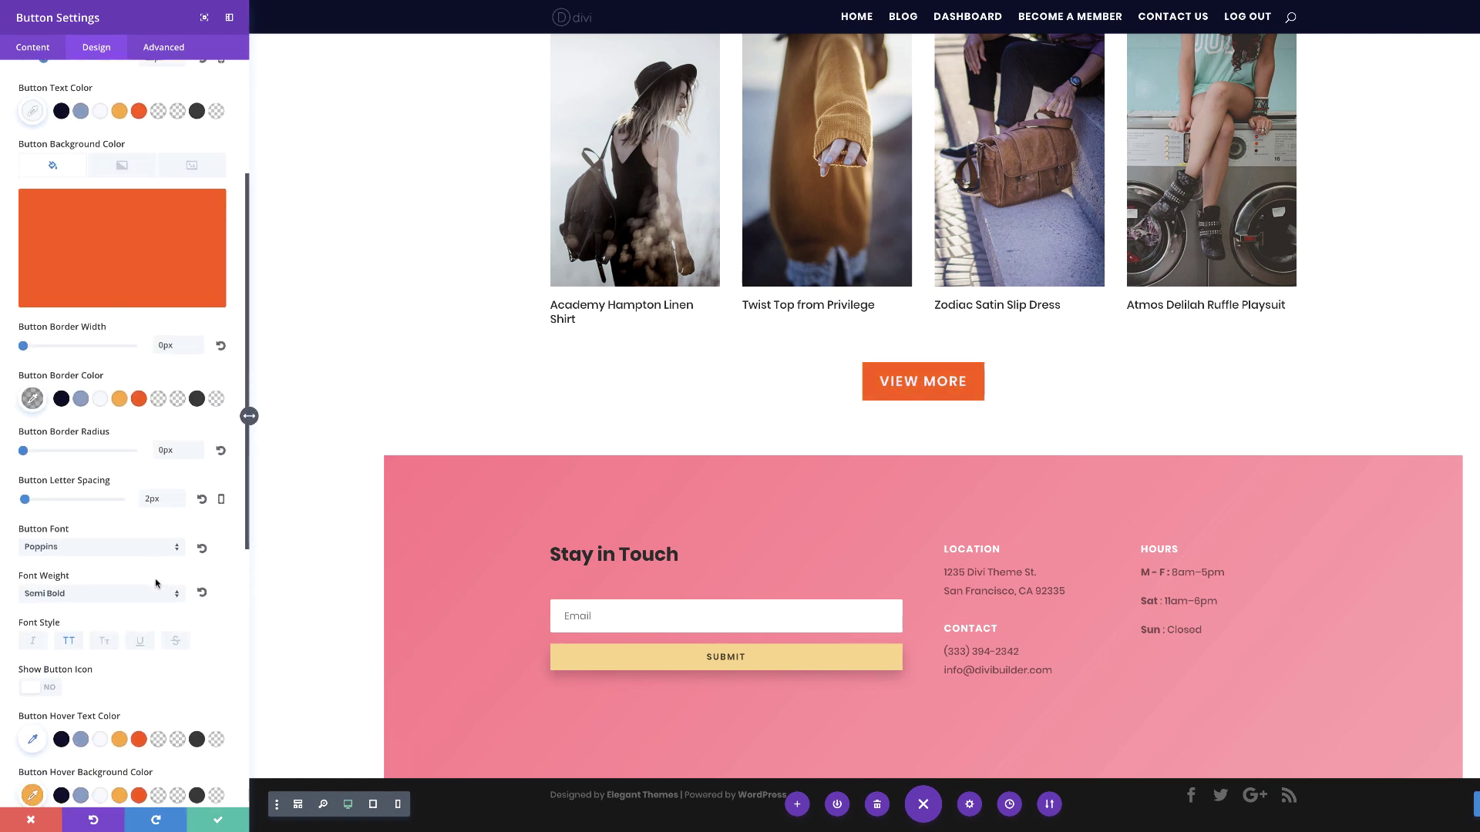
pyautogui.scroll(-1, 156, 584)
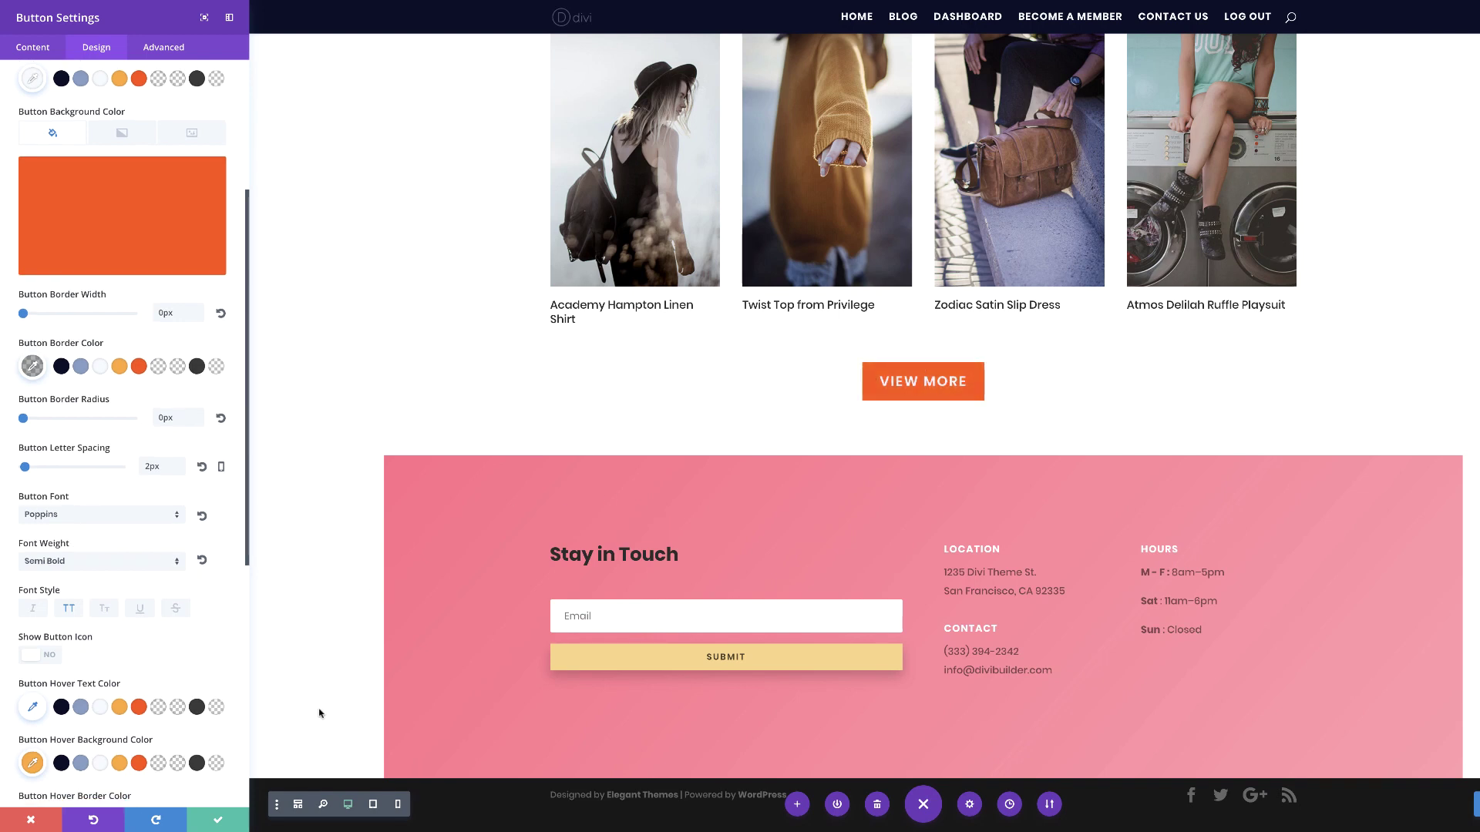
pyautogui.scroll(-1, 942, 539)
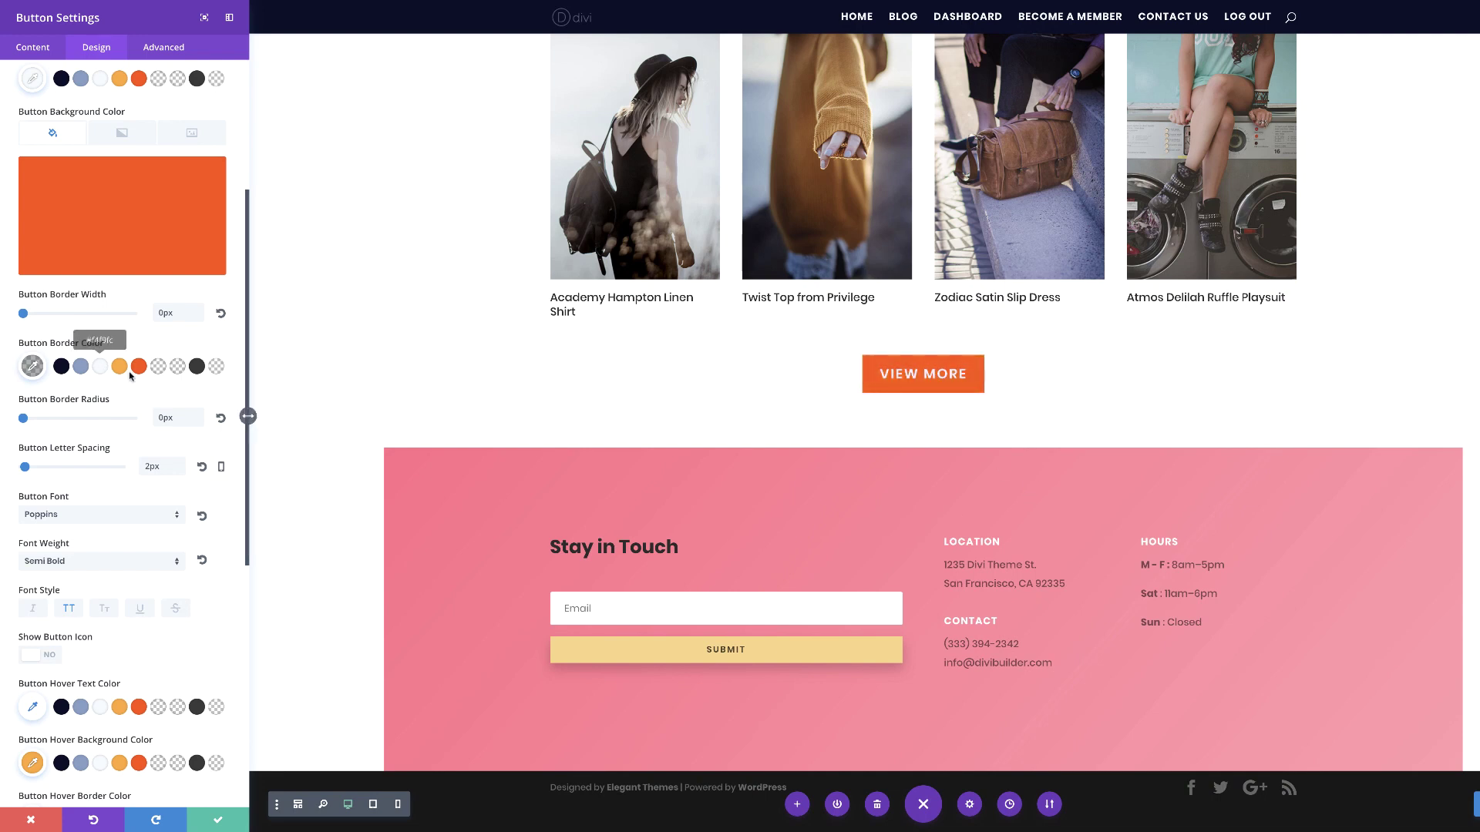
pyautogui.scroll(3, 165, 413)
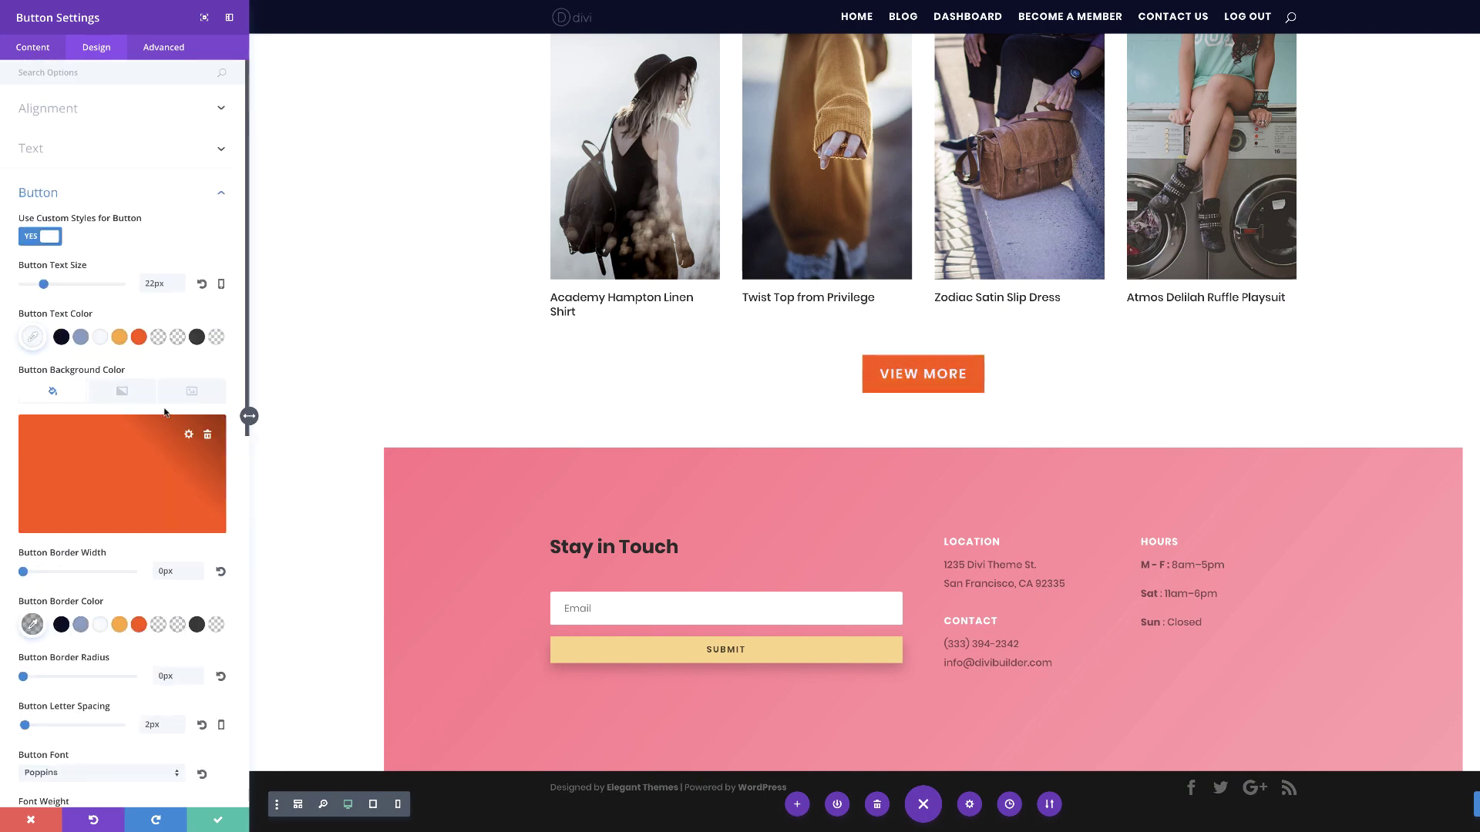
pyautogui.rightClick(53, 194)
pyautogui.click(117, 159)
pyautogui.click(227, 822)
# Step: Paste the copied button styles onto the email signup form in the Stay in Touch section
pyautogui.scroll(-1, 694, 598)
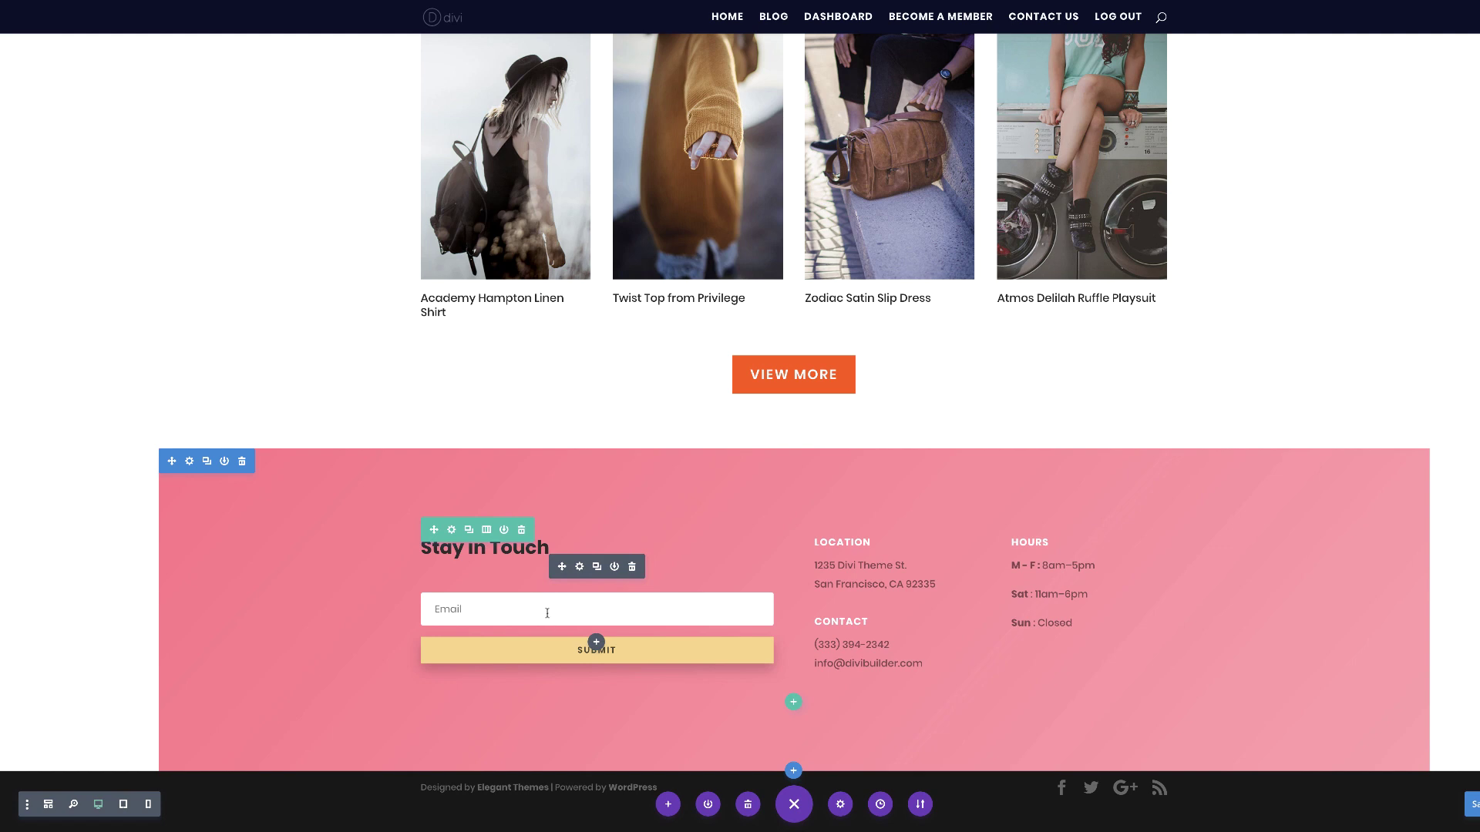
pyautogui.rightClick(571, 575)
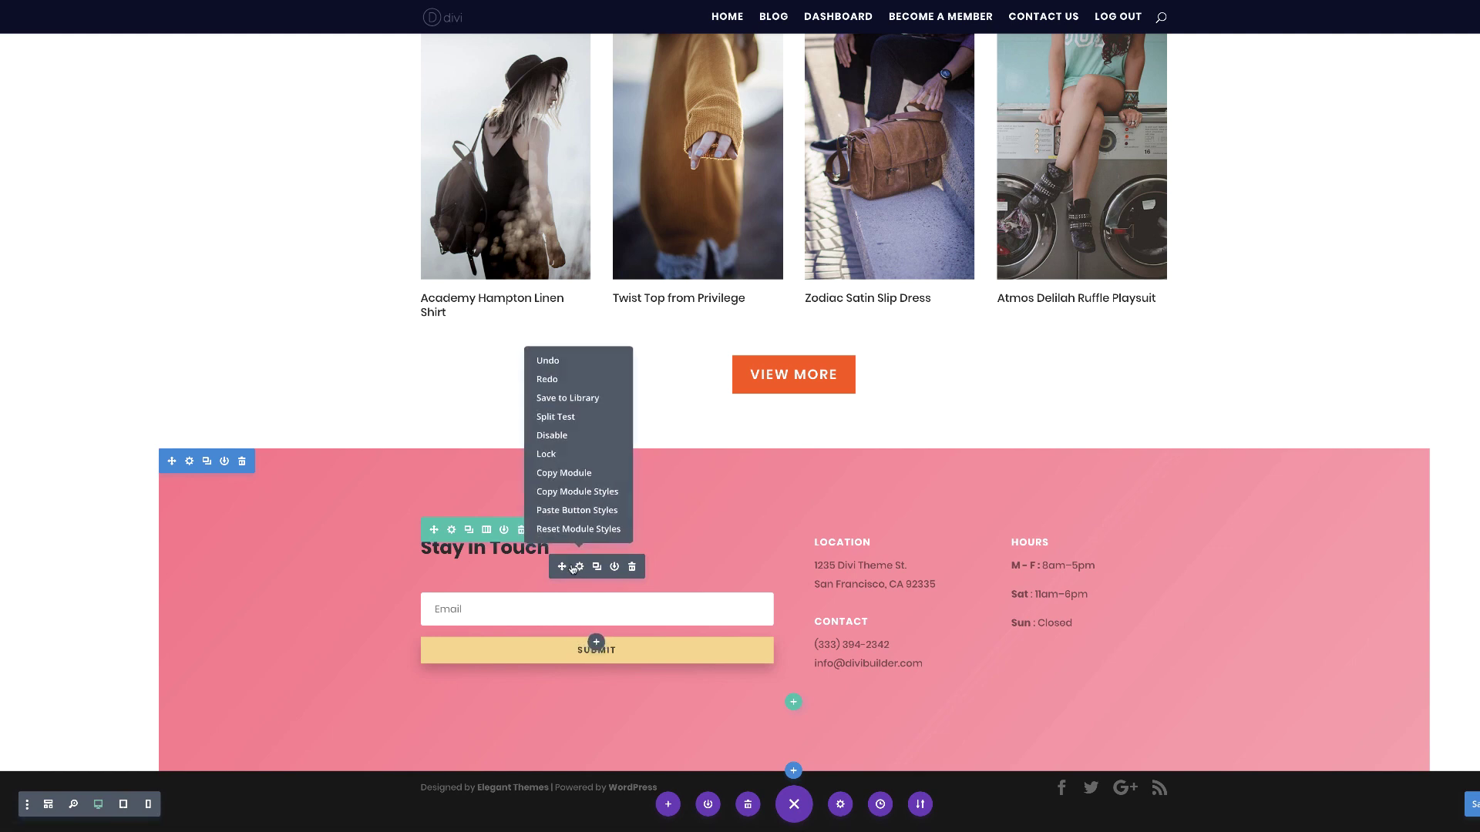
pyautogui.click(598, 511)
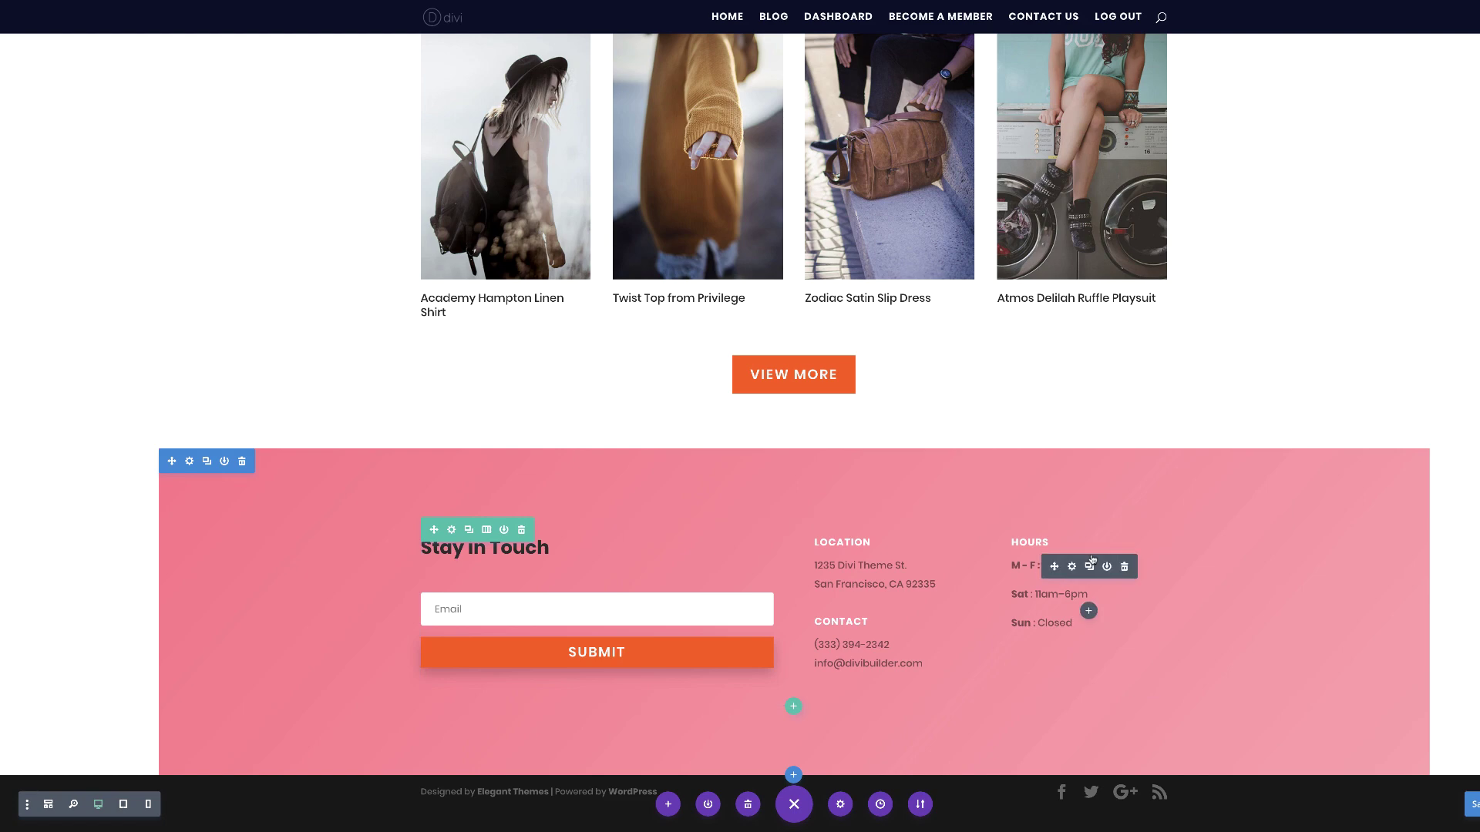
# Step: Give the portrait image beside the About Us heading the even all-around box shadow, with 39px blur strength and 11px spread strength
pyautogui.scroll(4, 1088, 570)
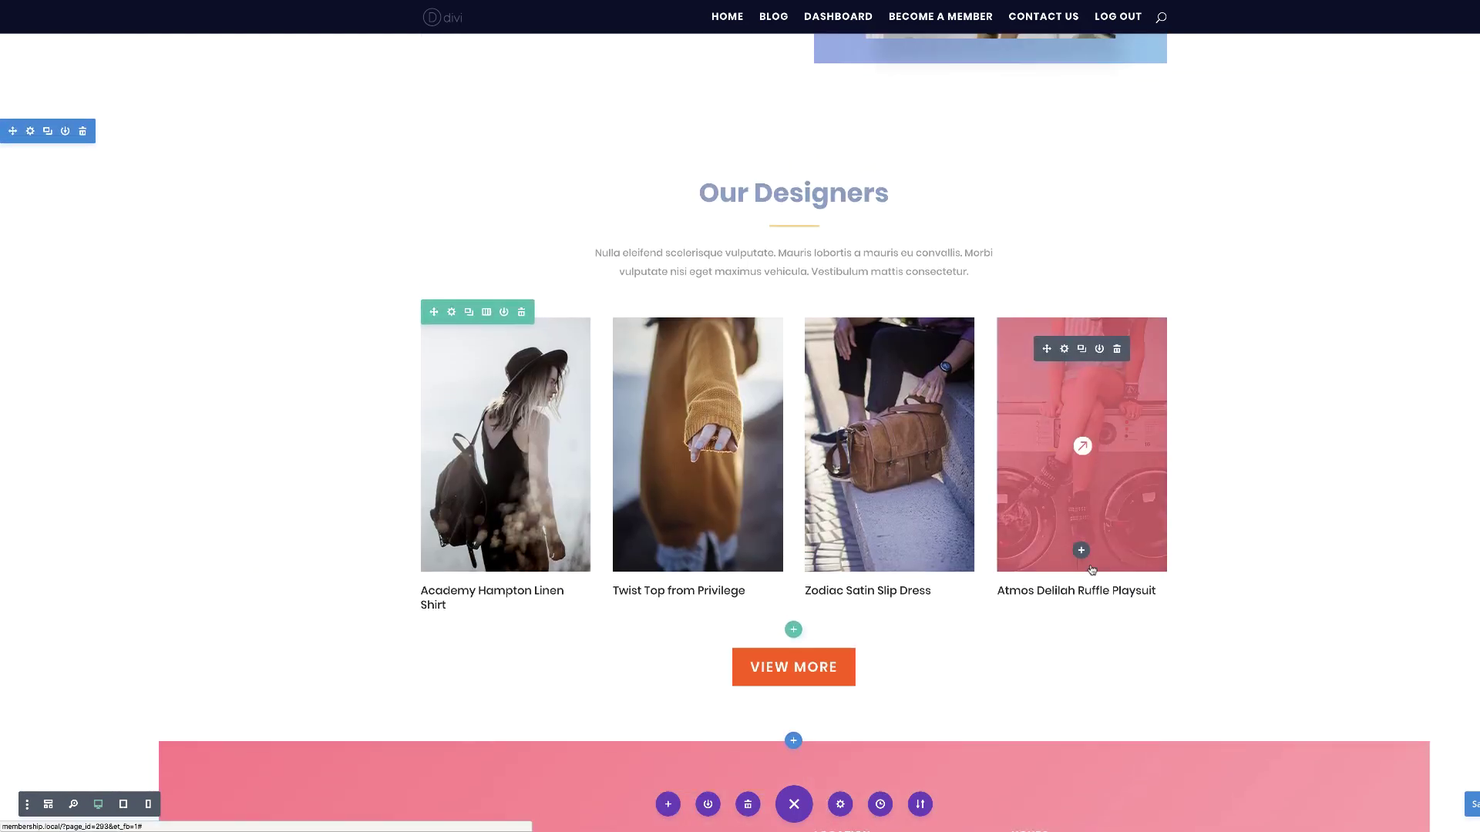
pyautogui.scroll(1, 1079, 501)
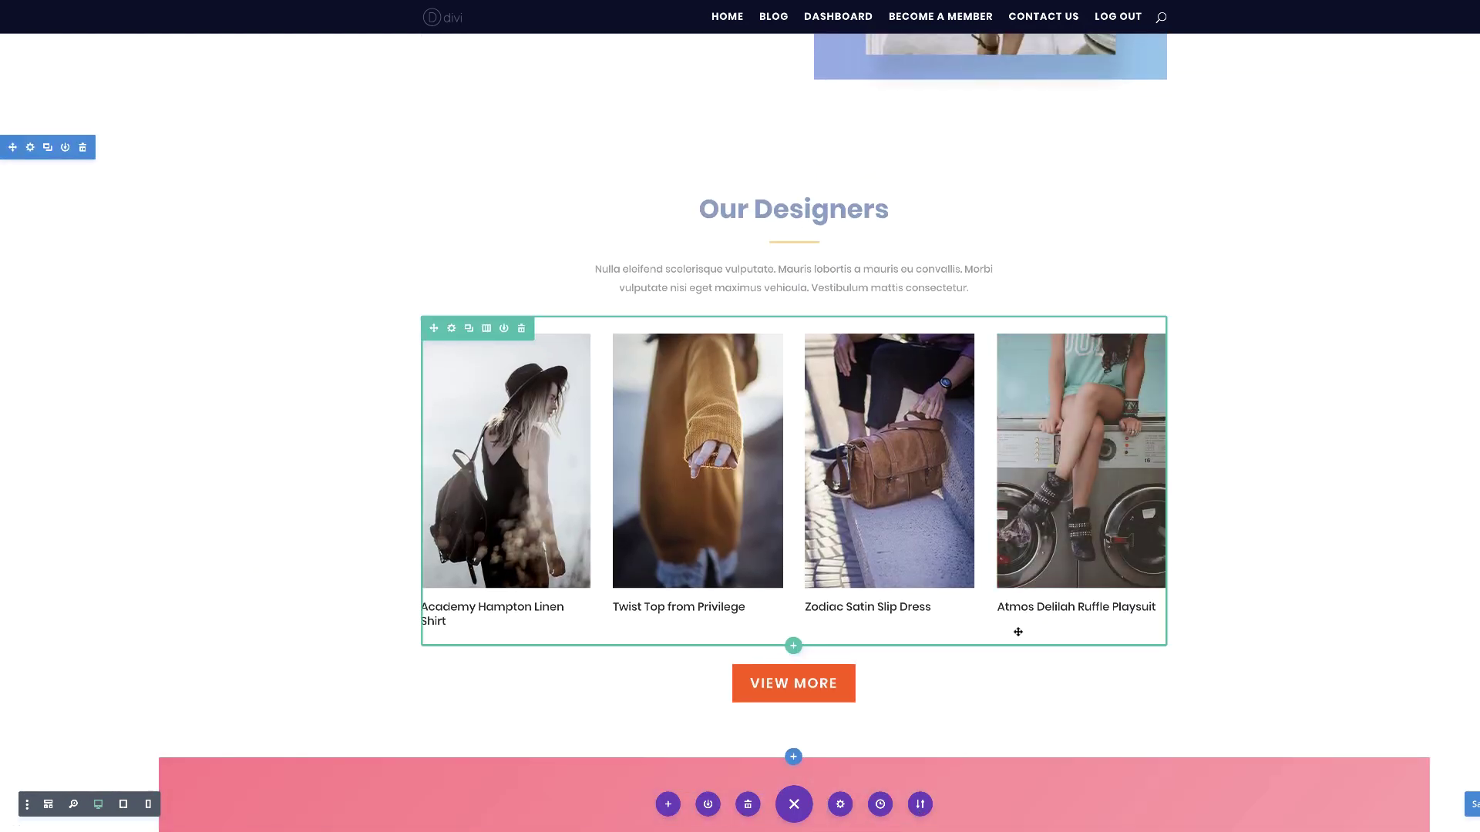
pyautogui.scroll(2, 1156, 540)
pyautogui.scroll(15, 1168, 581)
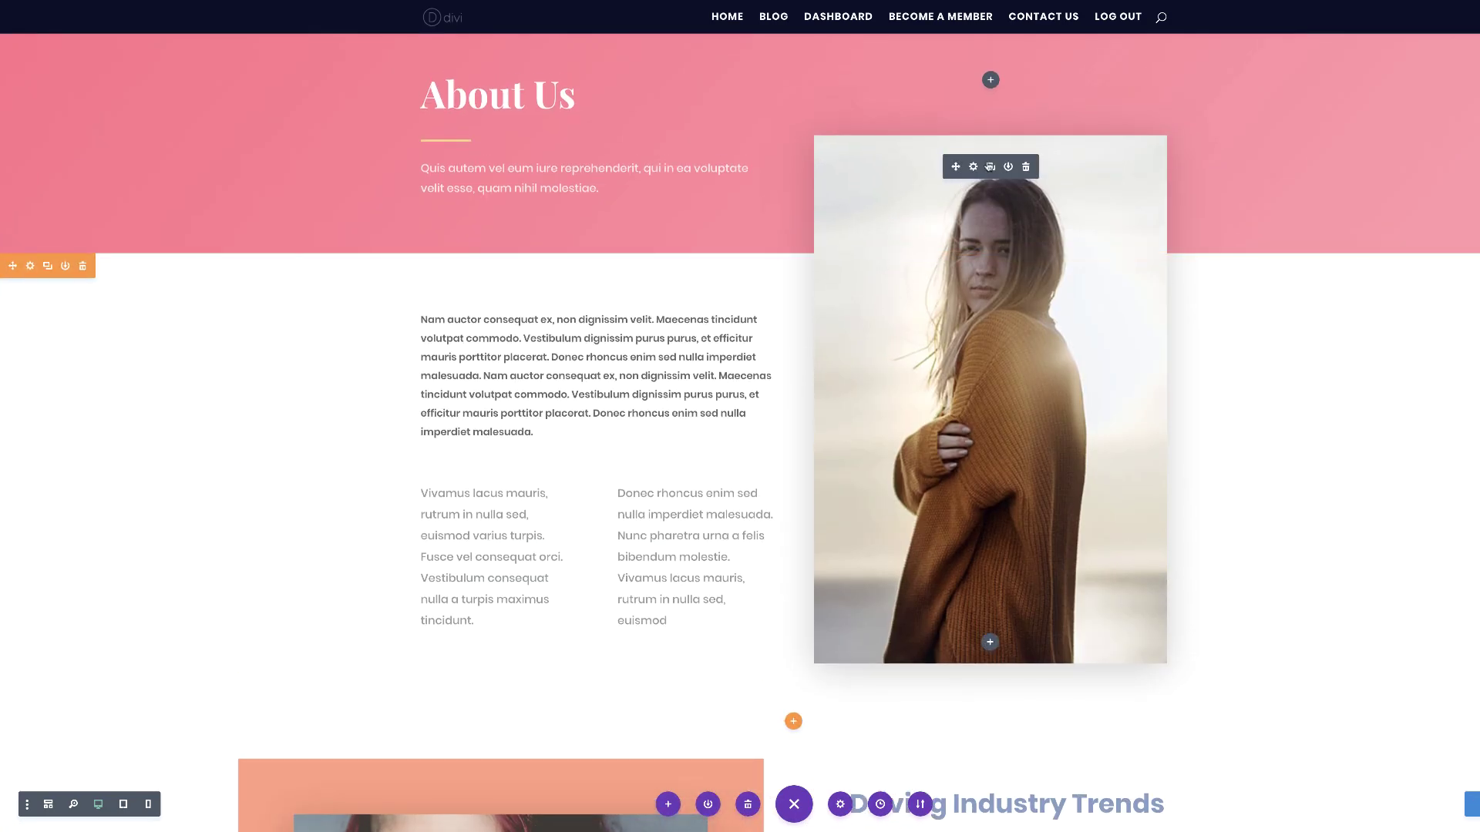
pyautogui.click(973, 167)
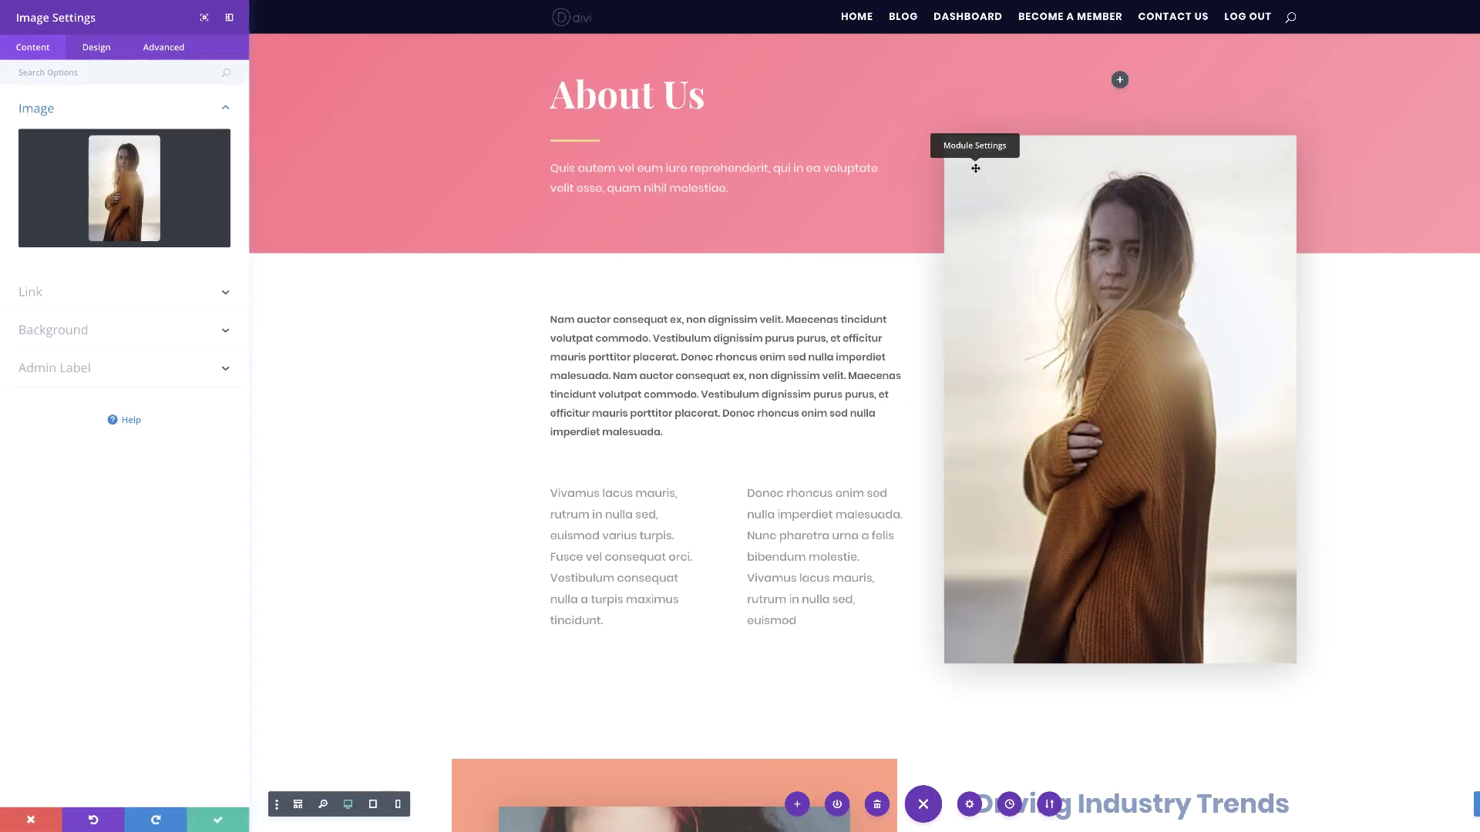
pyautogui.click(93, 51)
pyautogui.click(47, 270)
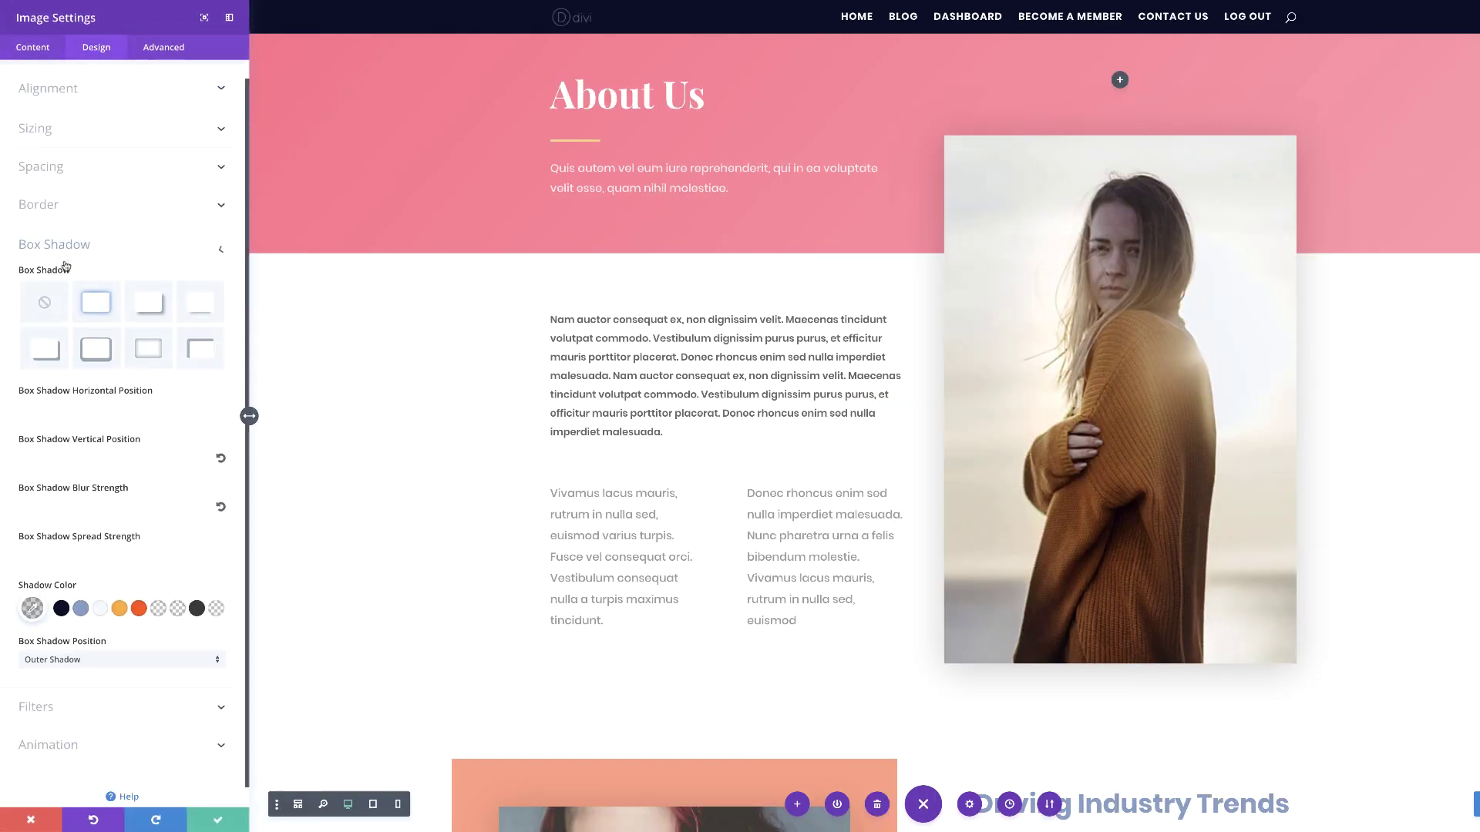
pyautogui.scroll(-1, 116, 308)
pyautogui.click(96, 285)
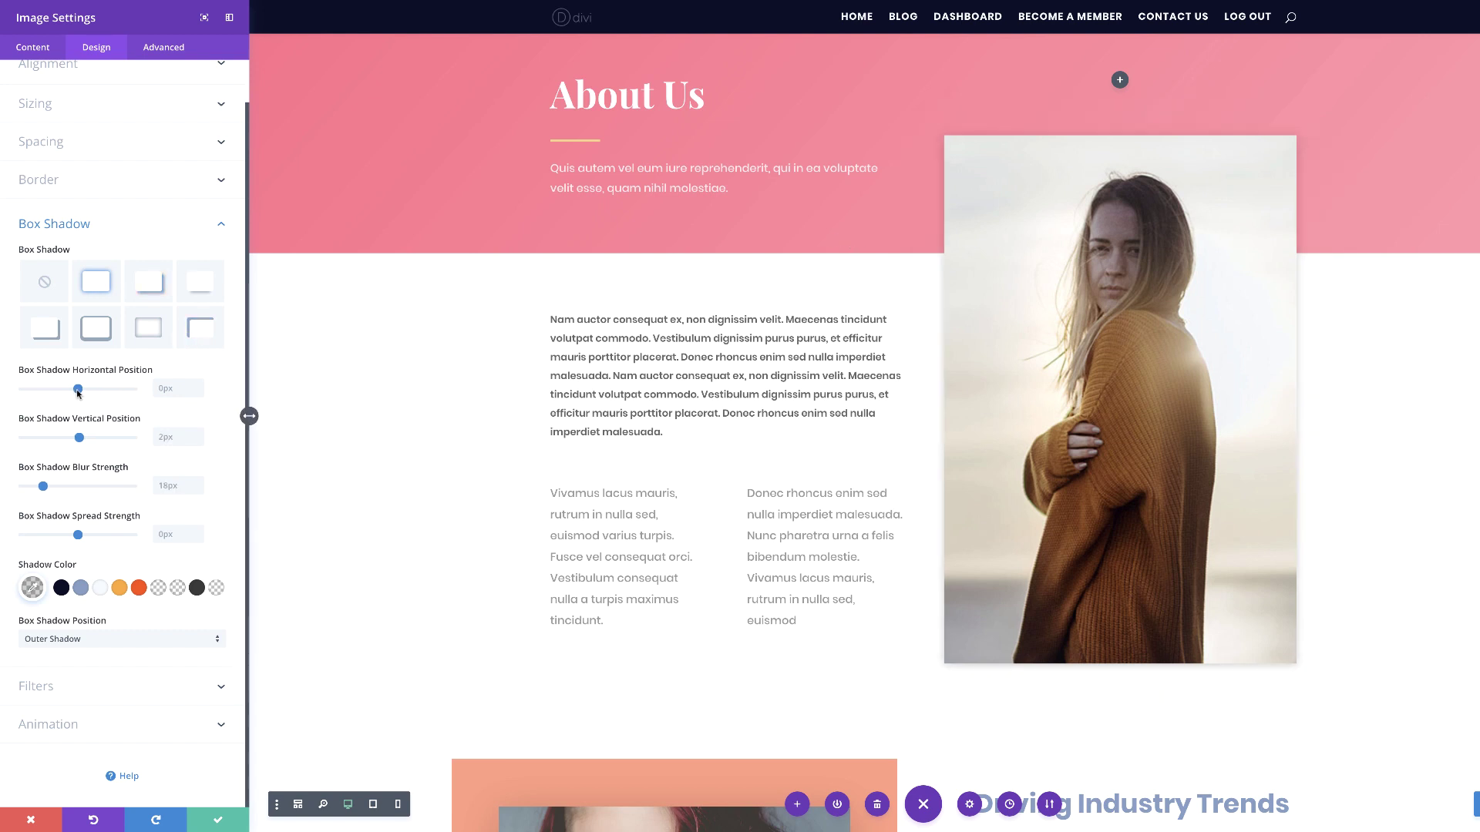
pyautogui.moveTo(78, 390); pyautogui.dragTo(101, 438)
pyautogui.moveTo(43, 486); pyautogui.dragTo(86, 539)
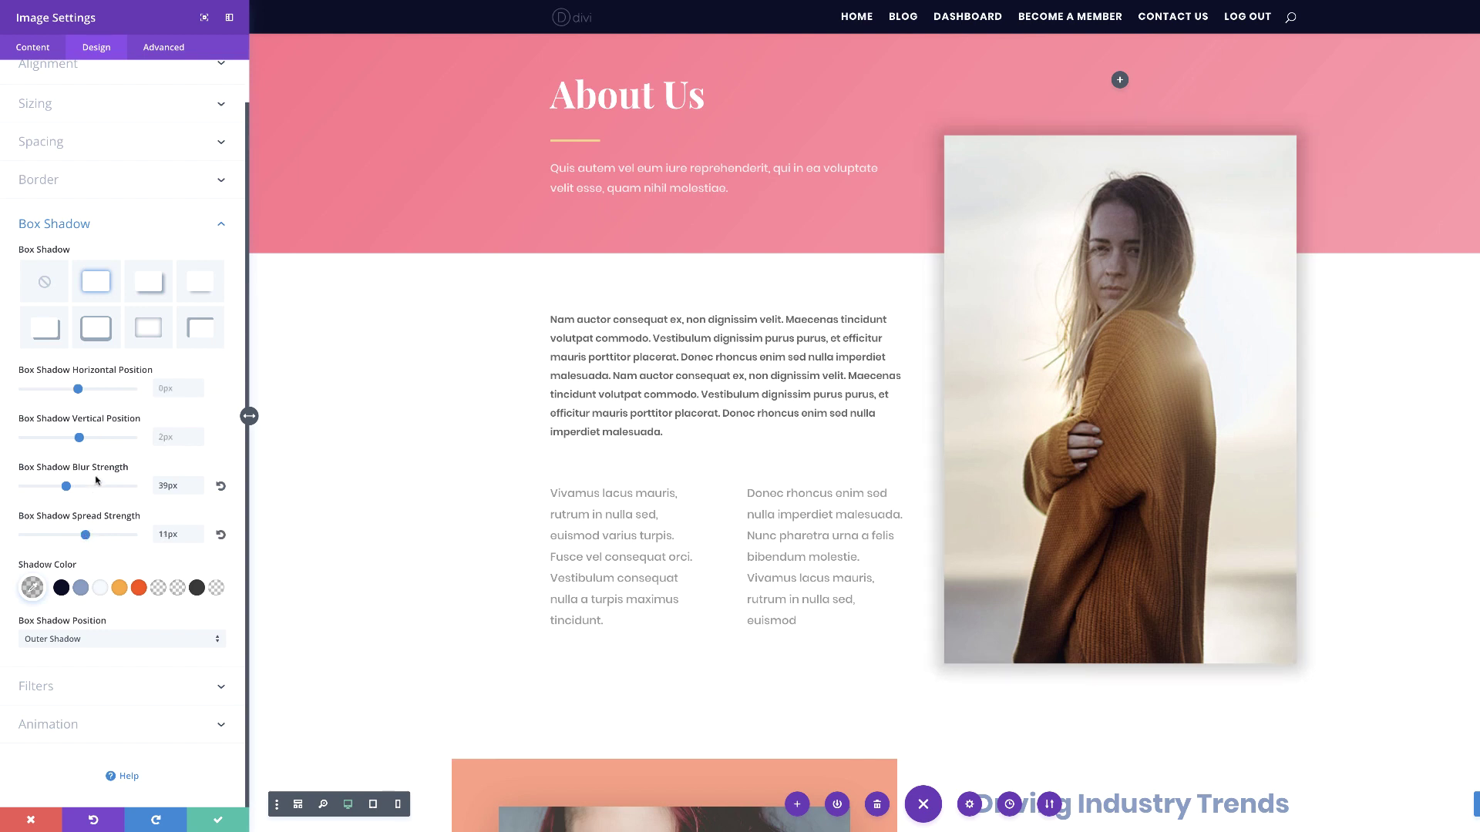
# Step: Copy the About Us portrait's box shadow styles and save the image settings
pyautogui.rightClick(100, 226)
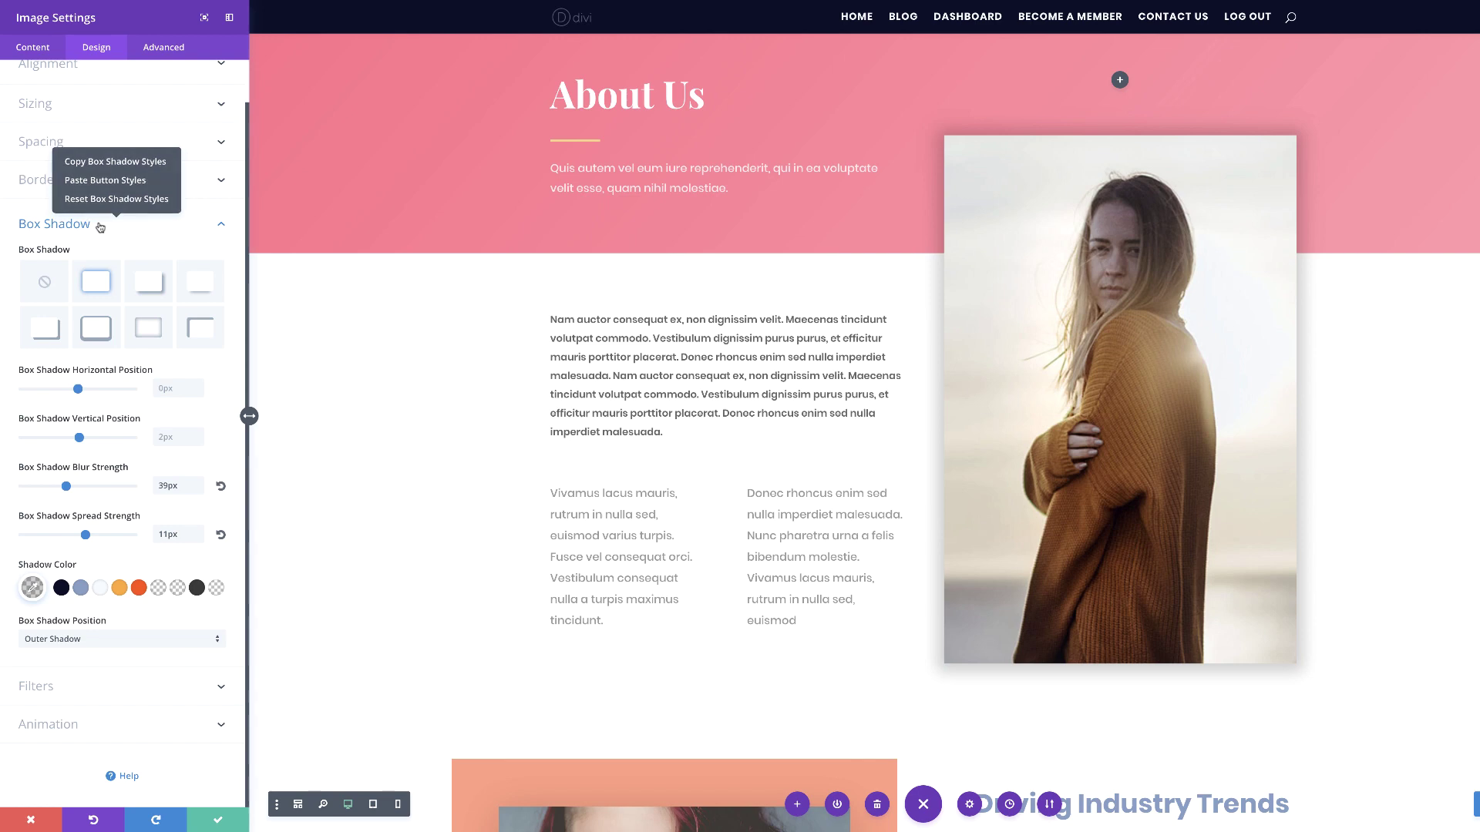
pyautogui.click(110, 163)
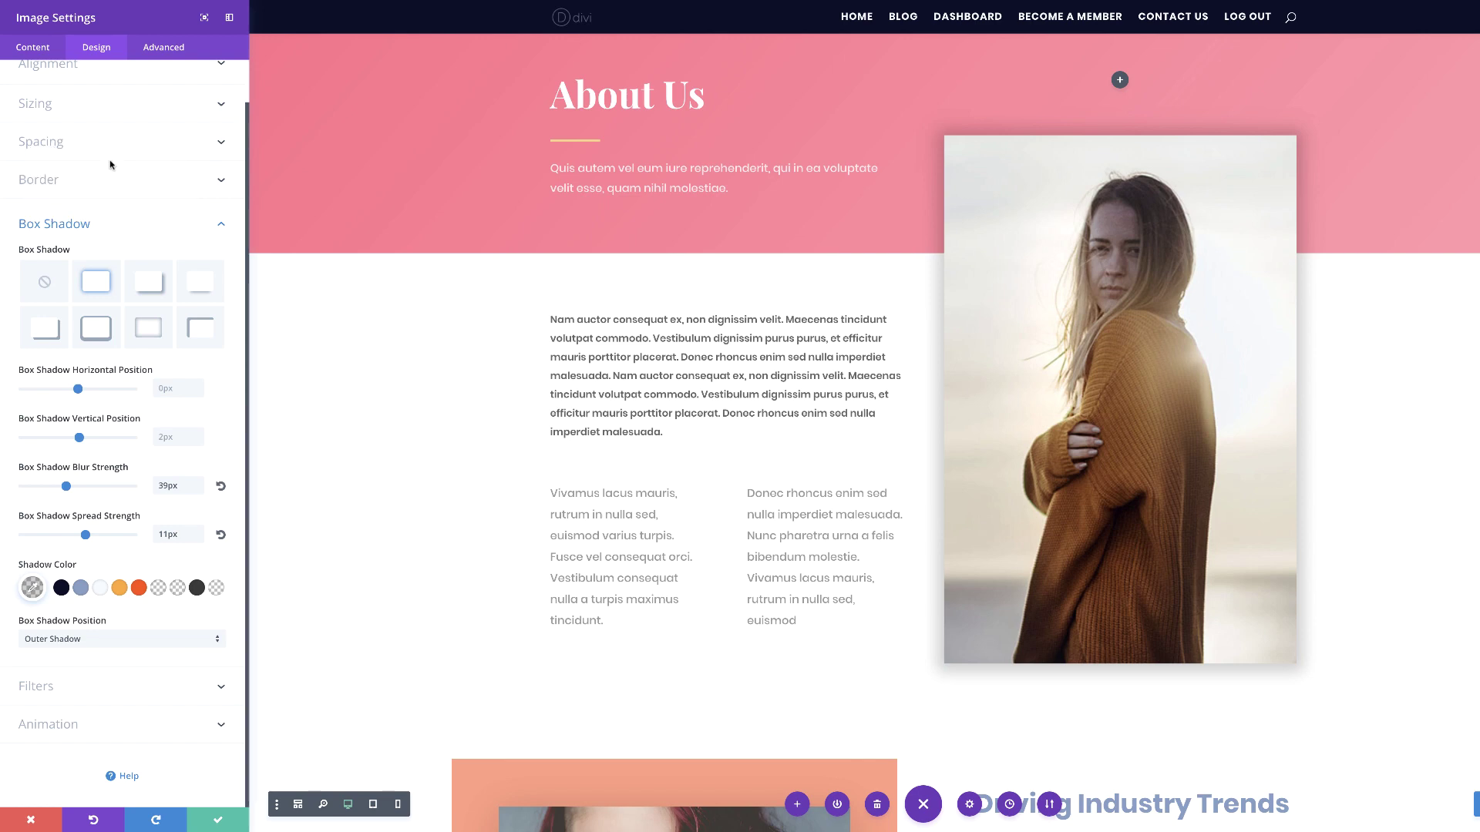
pyautogui.click(217, 819)
# Step: Paste the copied box shadow styles onto the portrait image beside Driving Industry Trends
pyautogui.scroll(-10, 436, 582)
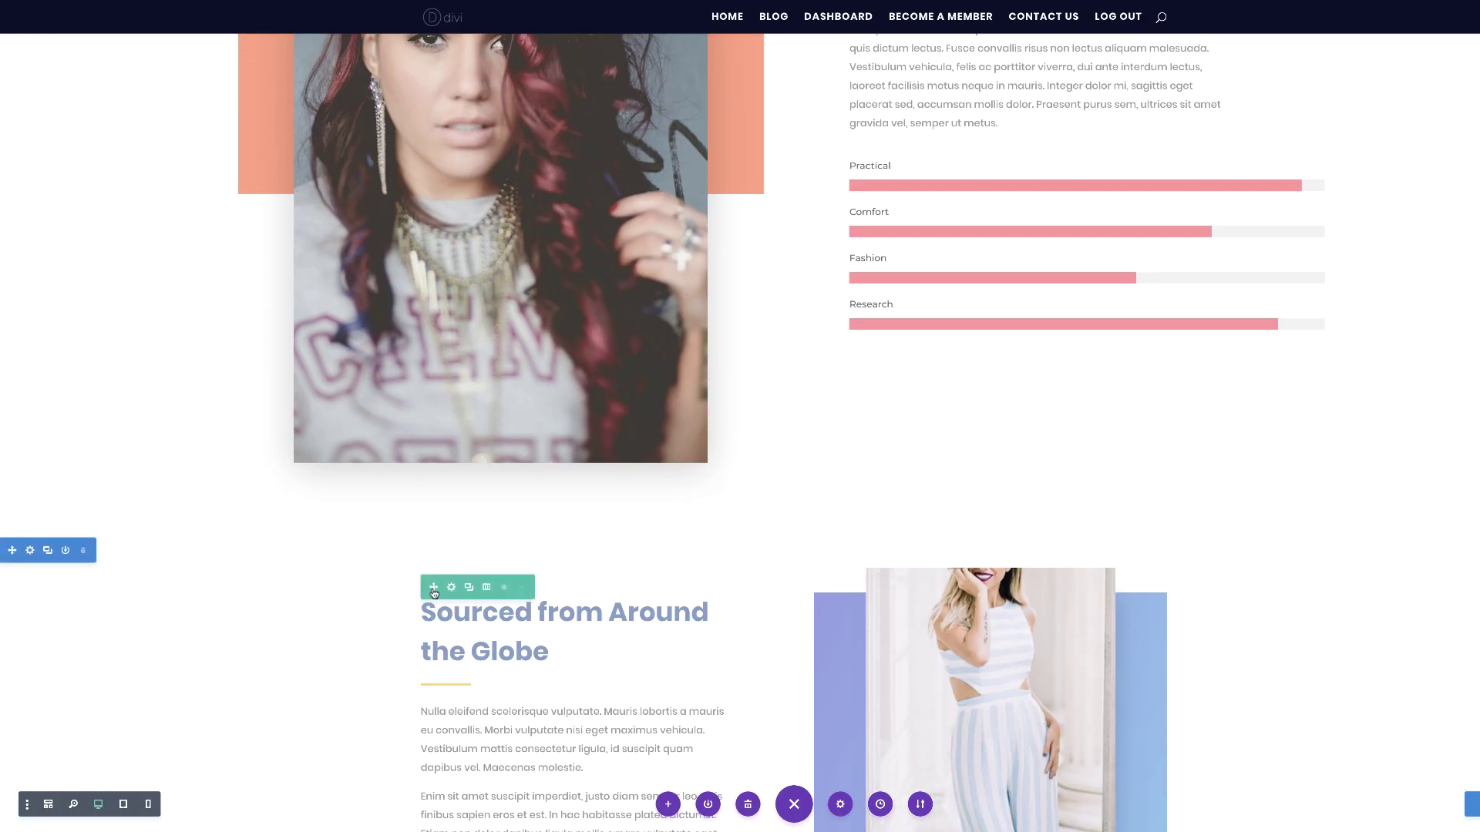
pyautogui.scroll(3, 711, 627)
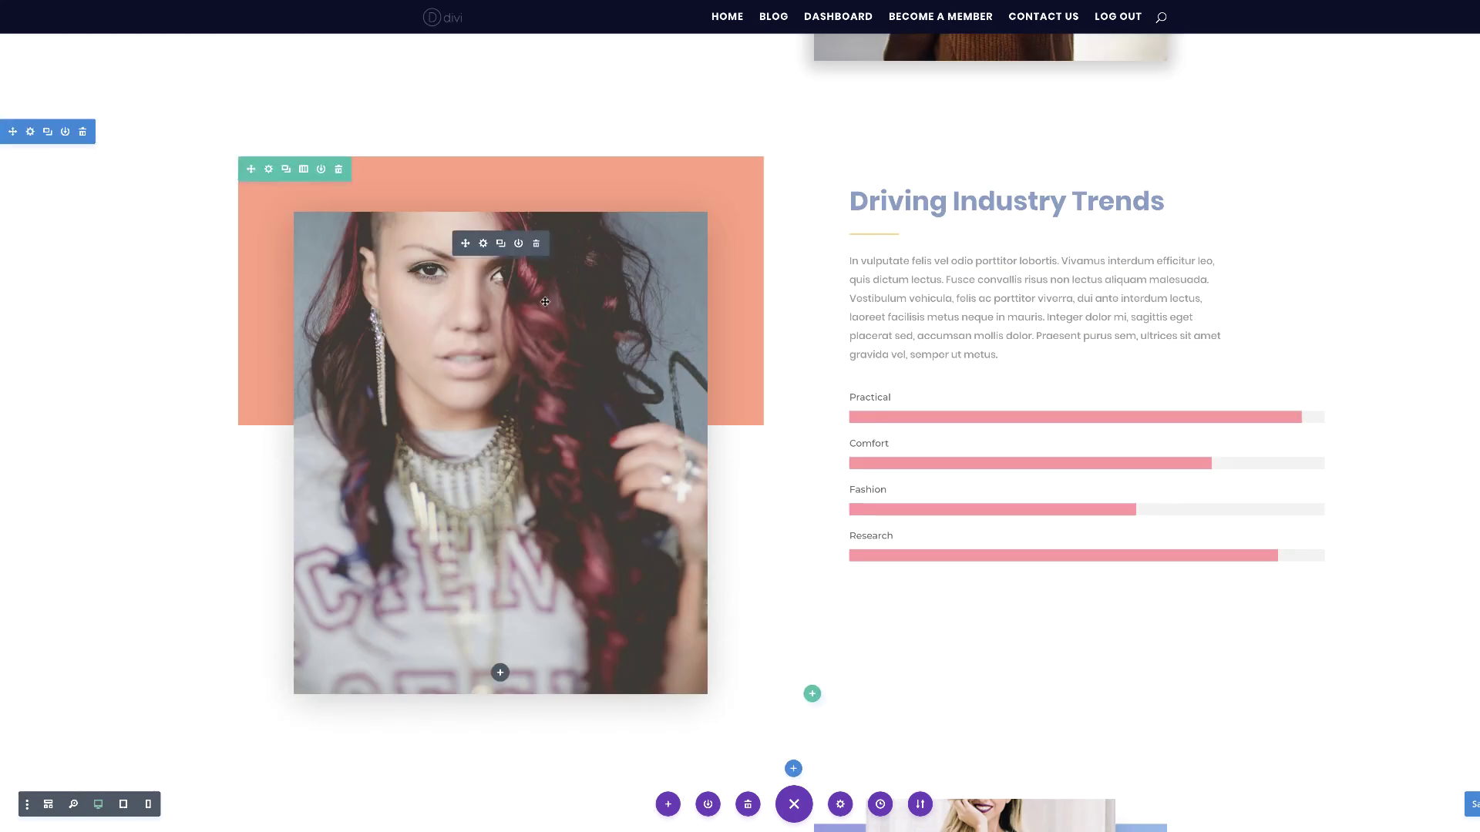
pyautogui.rightClick(489, 250)
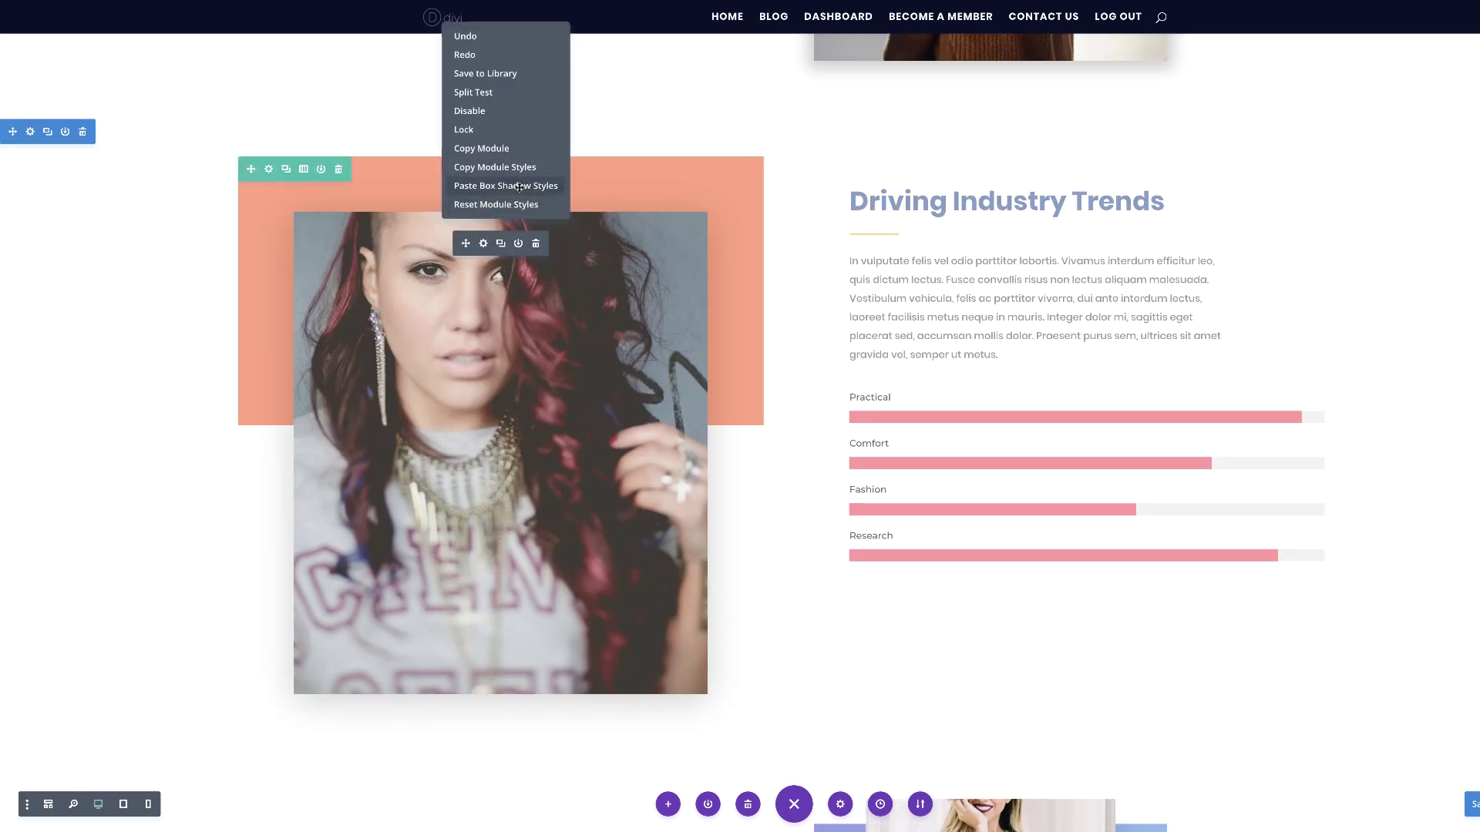
pyautogui.click(519, 186)
# Step: Paste the copied box shadow styles onto the image beside Sourced from Around the Globe
pyautogui.scroll(-3, 926, 621)
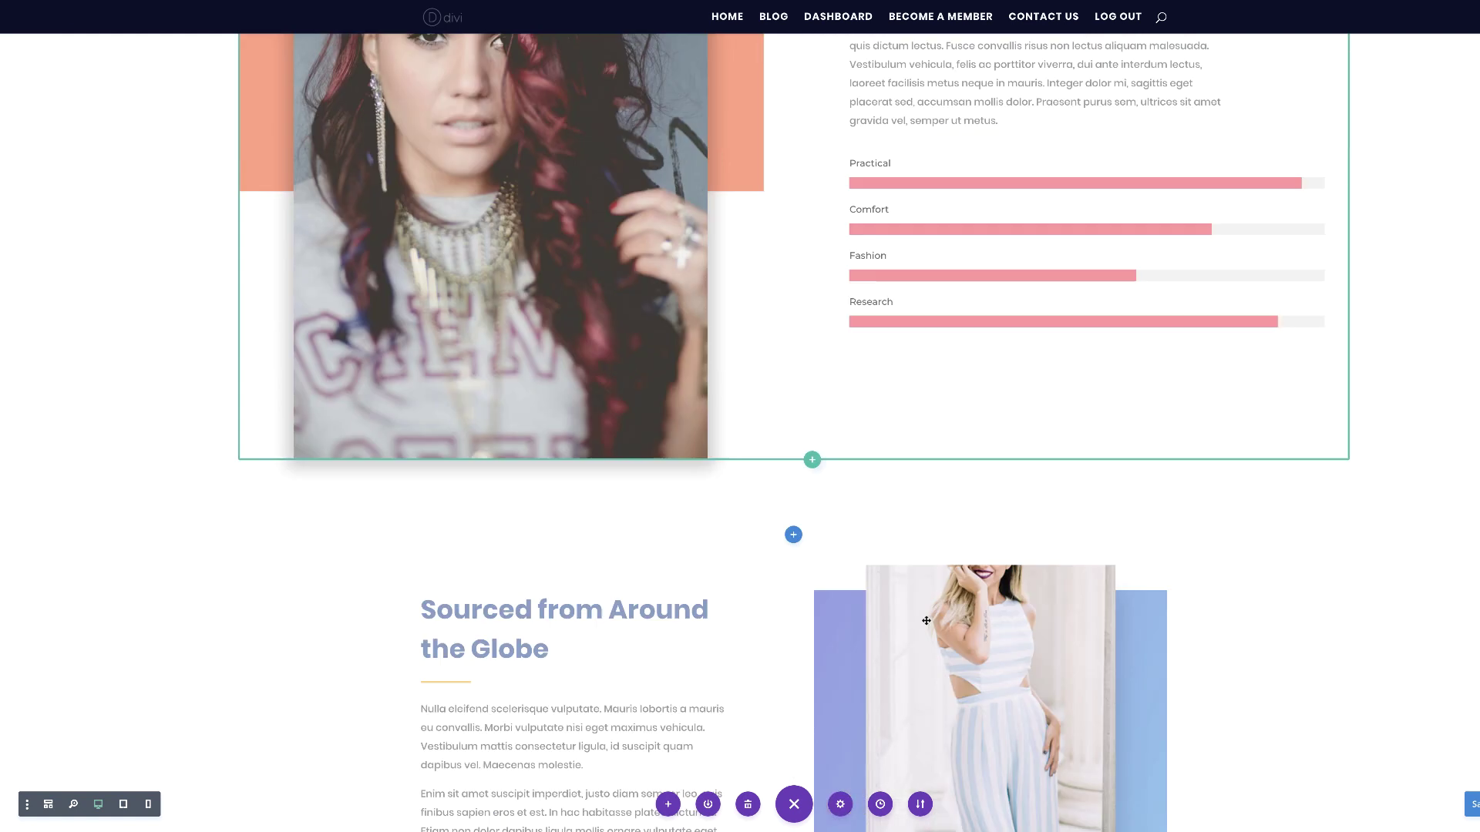
pyautogui.scroll(-1, 926, 620)
pyautogui.scroll(-2, 938, 608)
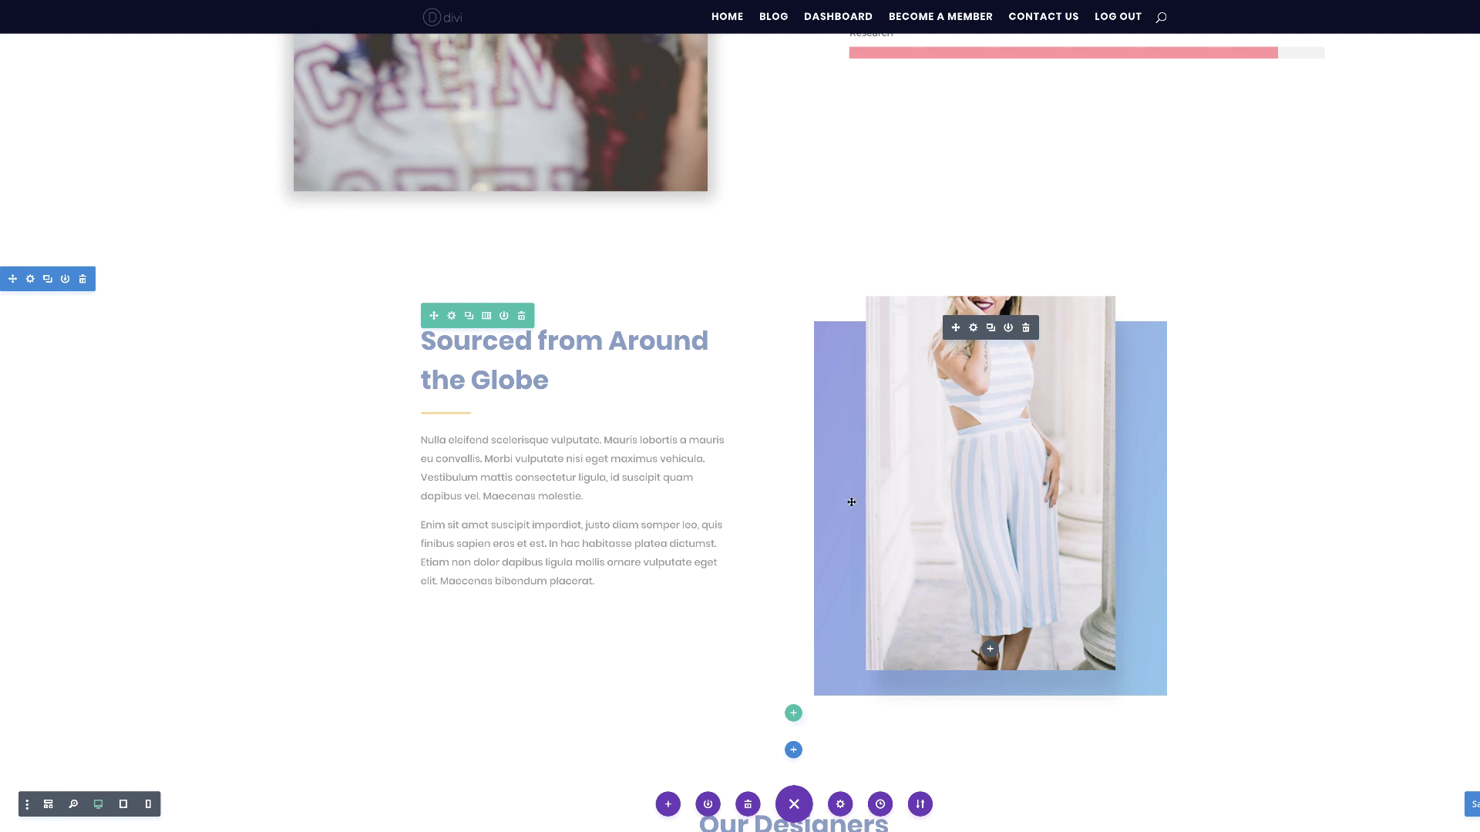
pyautogui.rightClick(969, 340)
pyautogui.click(965, 272)
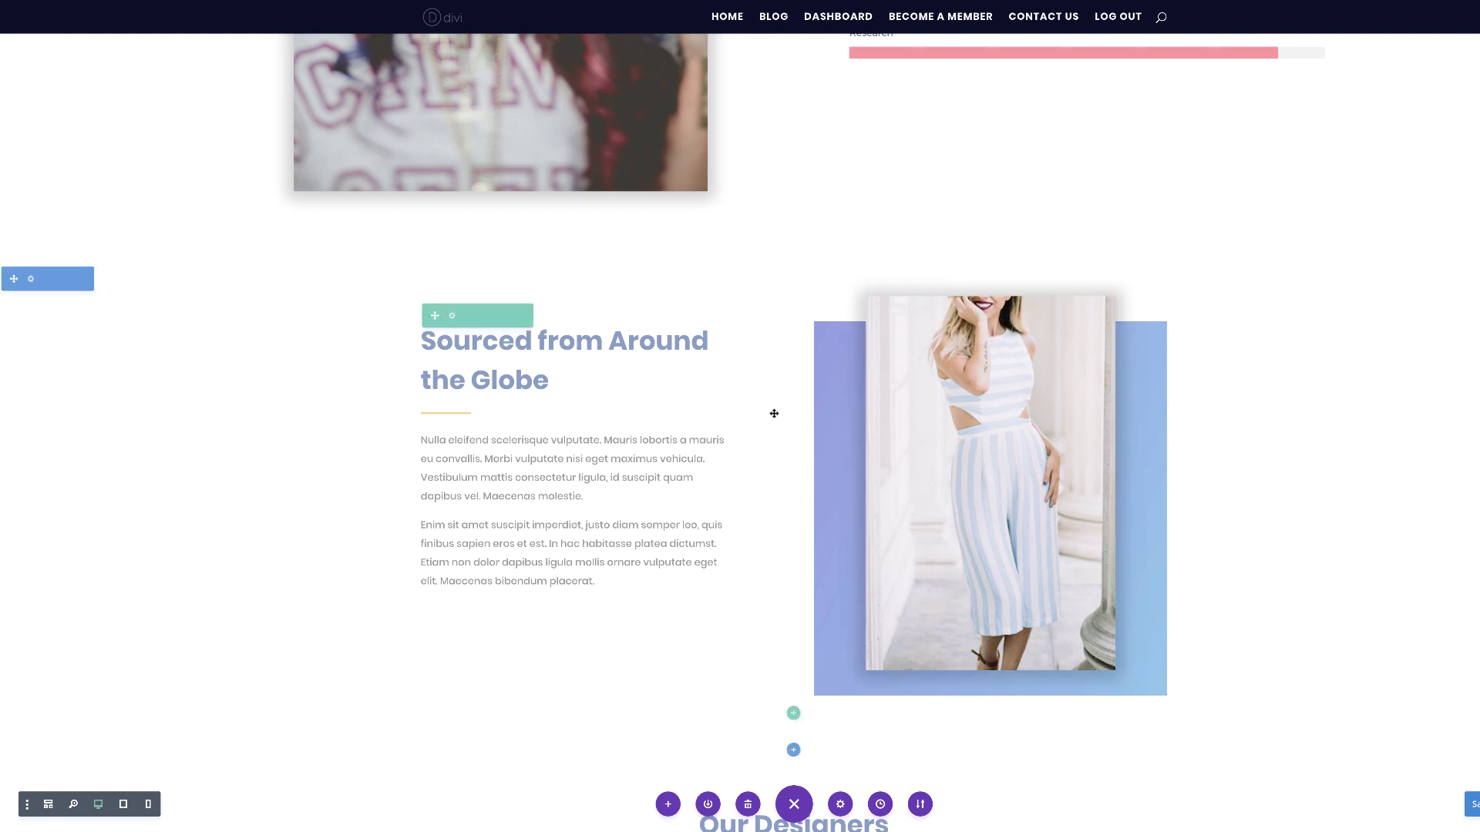
# Step: Try the copied box shadow styles on the bar counters below the Driving Industry Trends text
pyautogui.scroll(4, 779, 465)
pyautogui.rightClick(1061, 256)
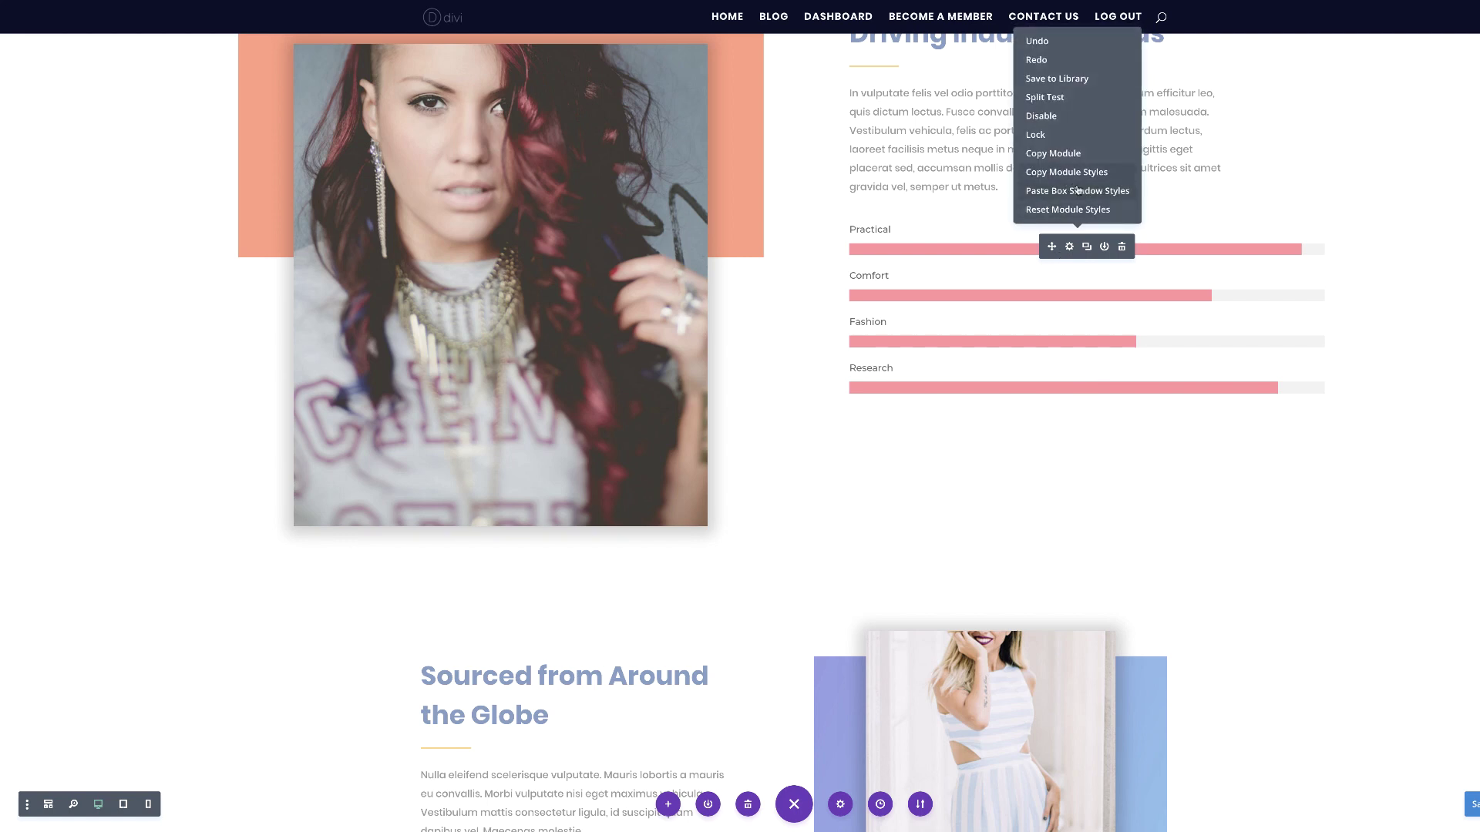
pyautogui.click(1078, 191)
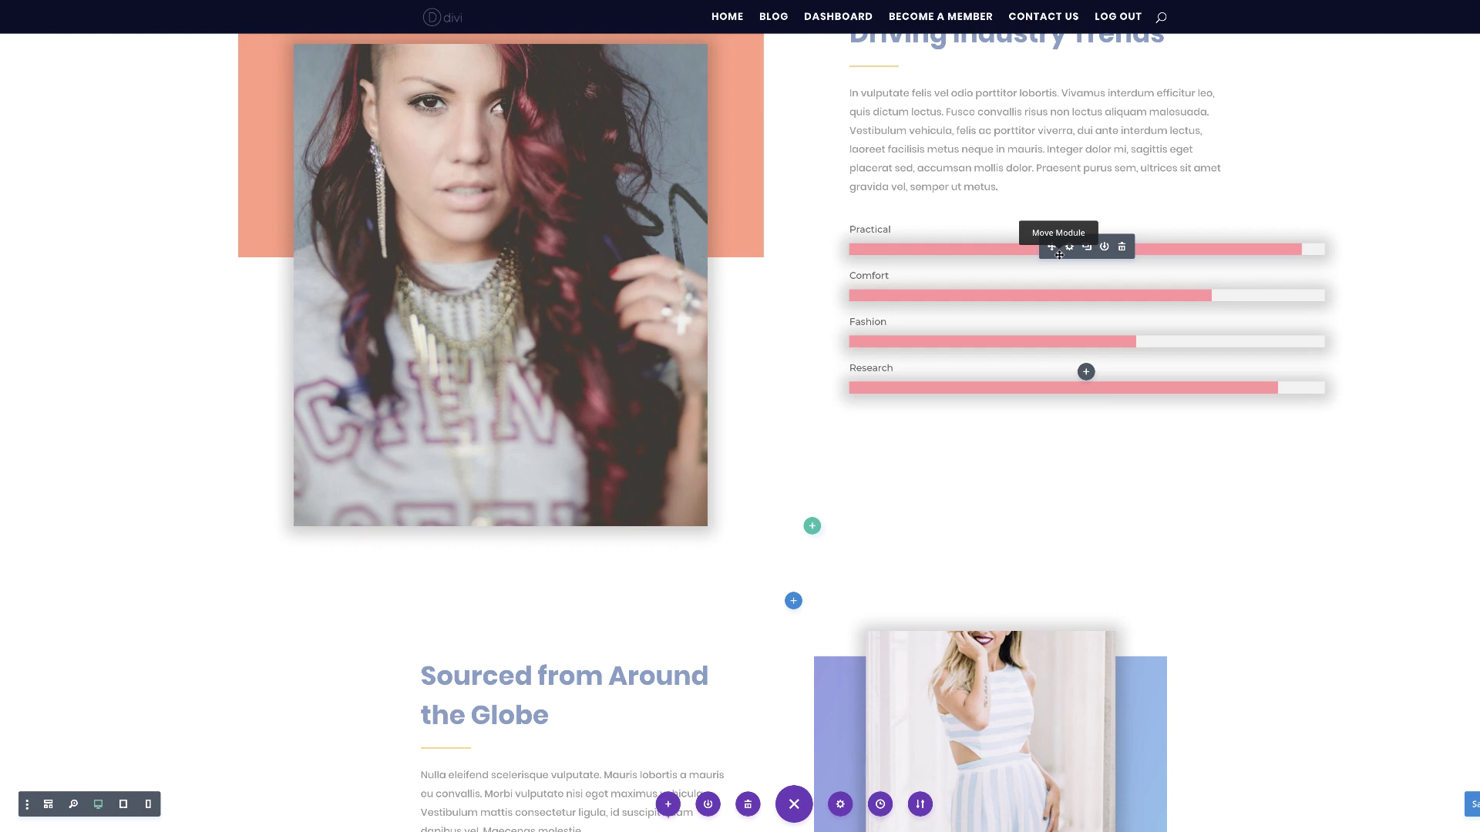
pyautogui.moveTo(1059, 258); pyautogui.dragTo(792, 381)
# Step: Paste the copied box shadow styles onto the Academy Hampton Linen Shirt image and onto the row containing the four product images
pyautogui.scroll(-4, 792, 381)
pyautogui.scroll(-10, 793, 381)
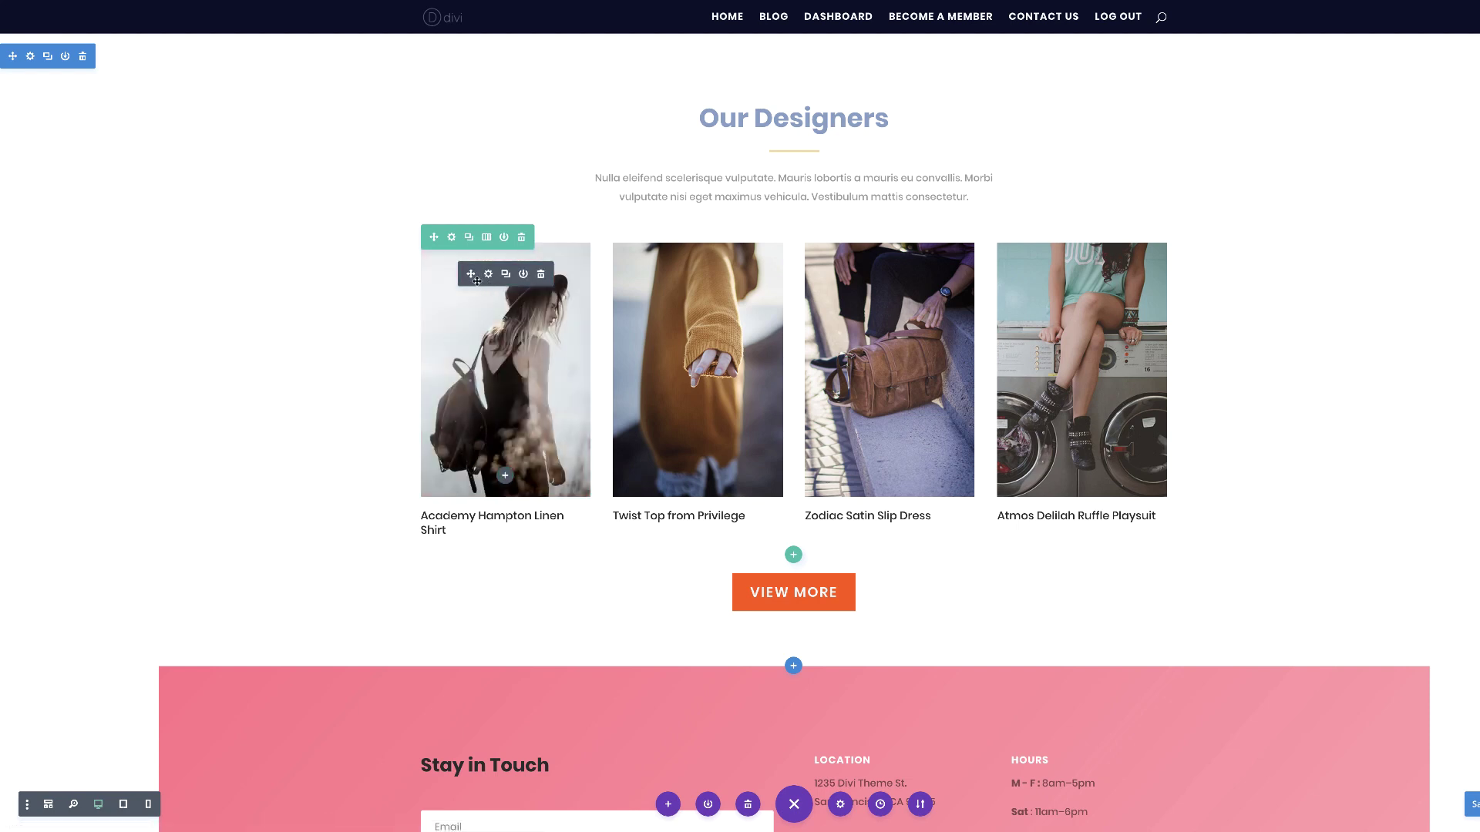
pyautogui.rightClick(477, 279)
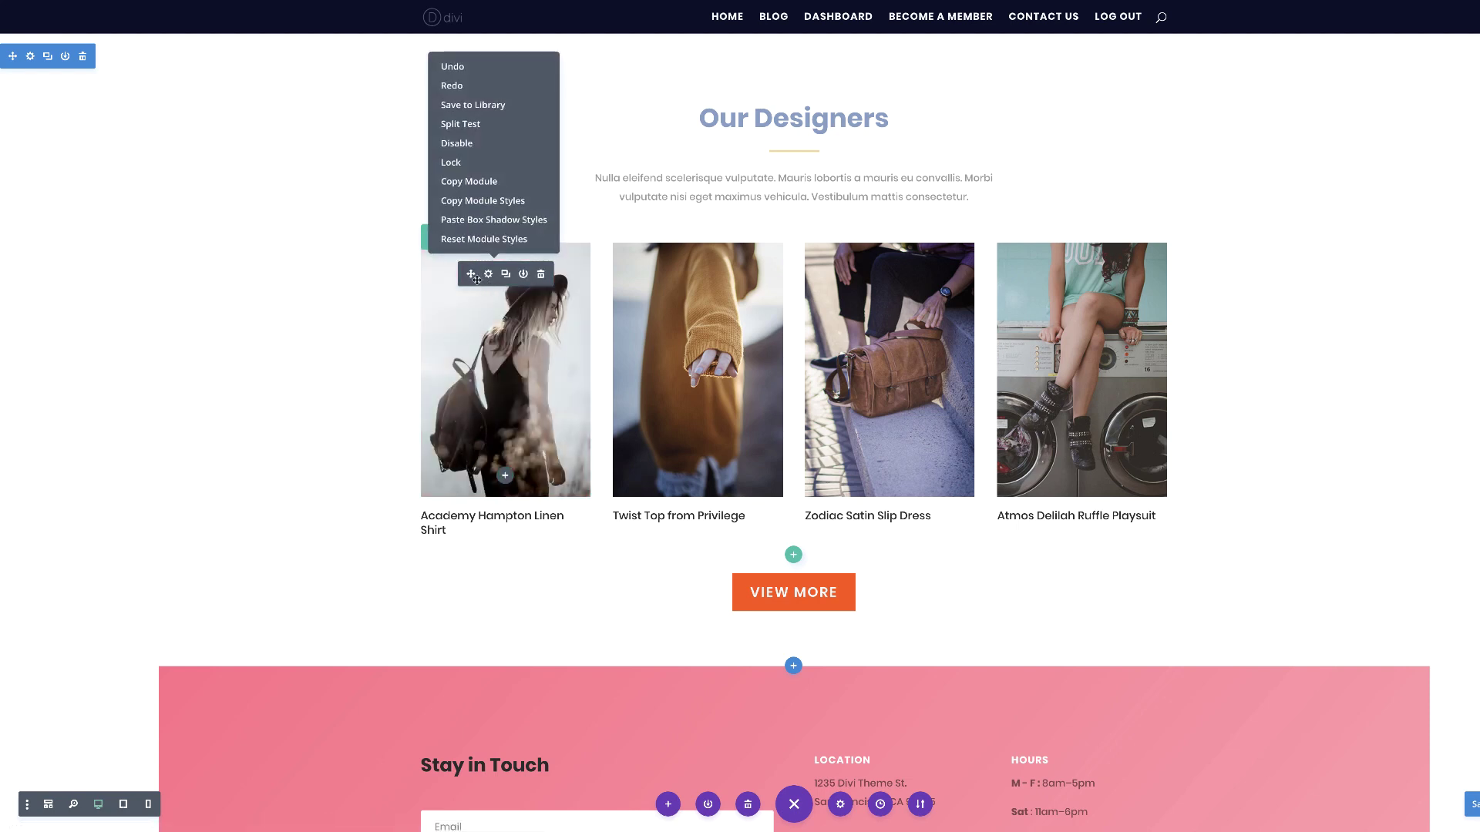
pyautogui.click(481, 217)
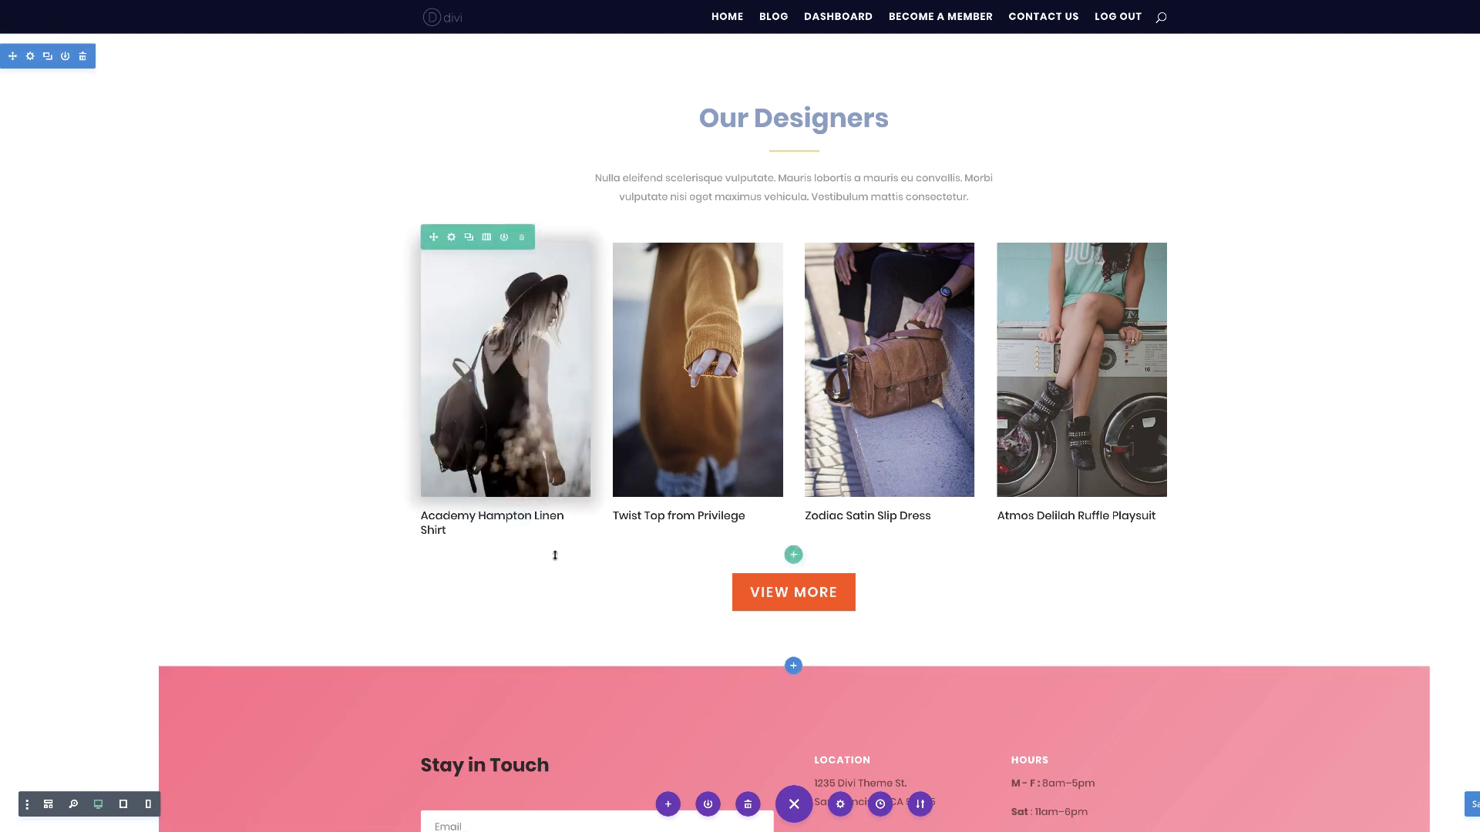
pyautogui.rightClick(443, 246)
pyautogui.click(497, 180)
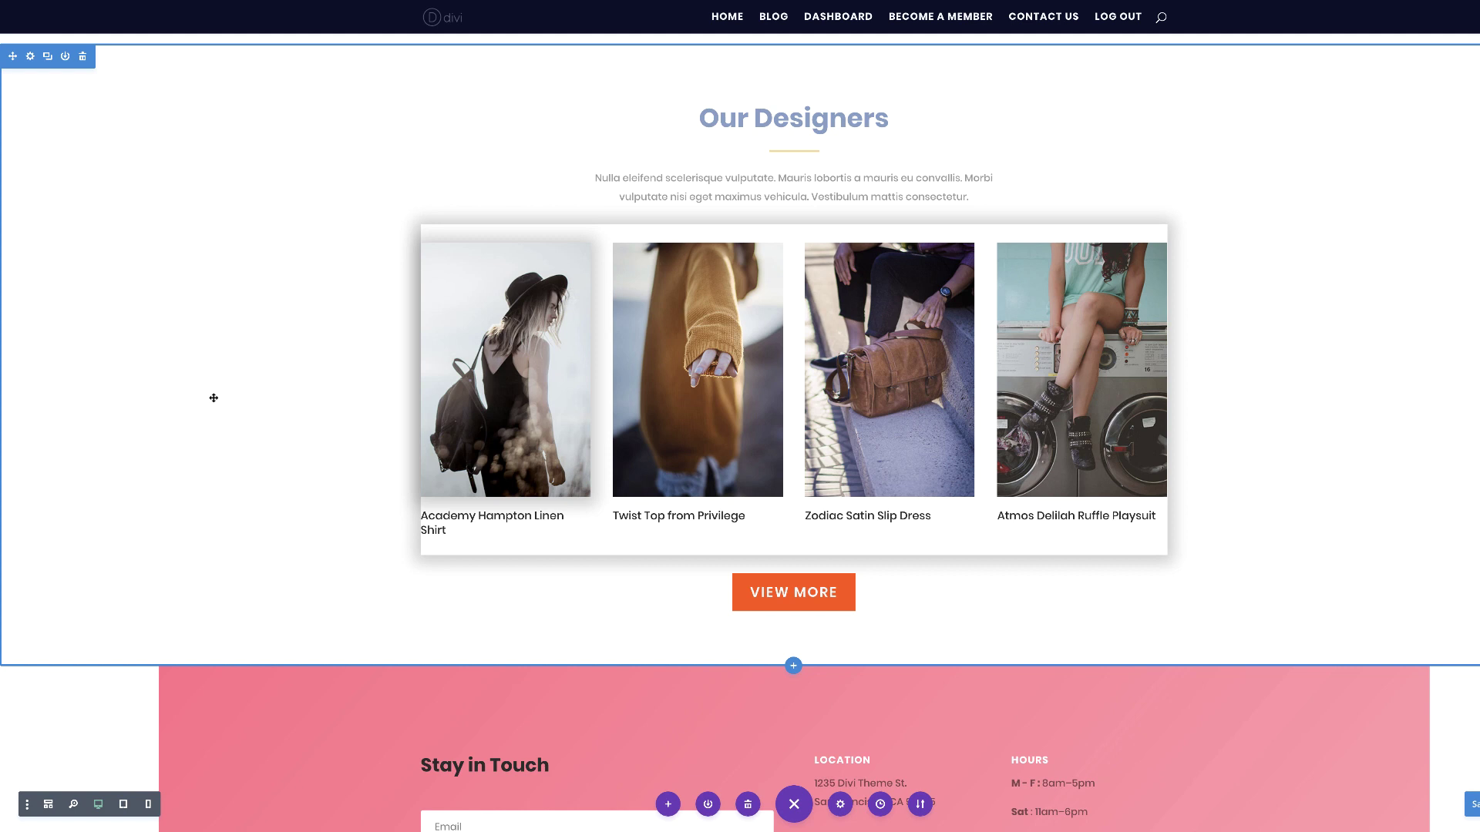
# Step: Copy the text styles of the bold intro paragraph below the About Us header
pyautogui.scroll(10, 299, 588)
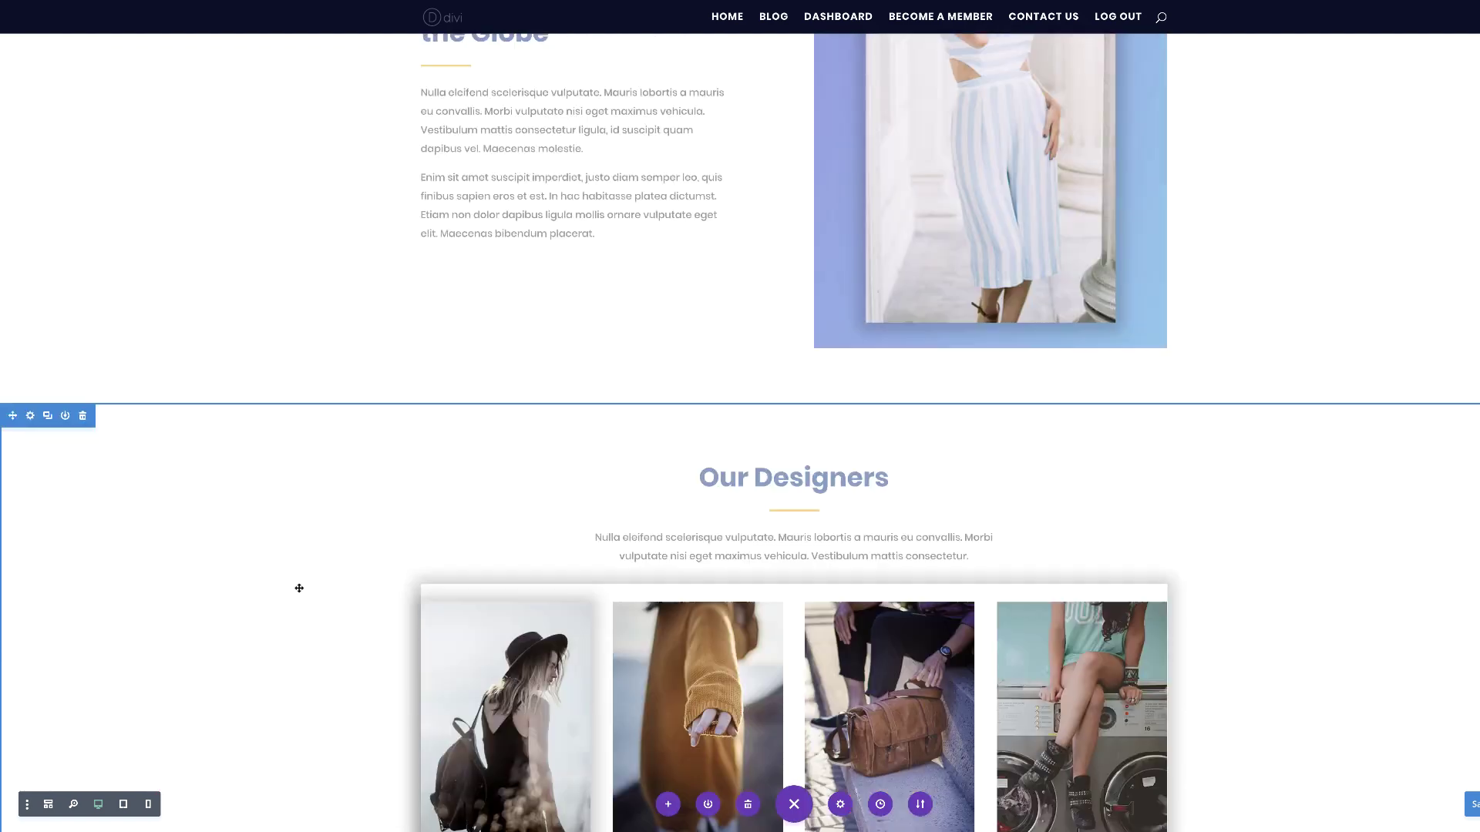
pyautogui.scroll(1, 299, 589)
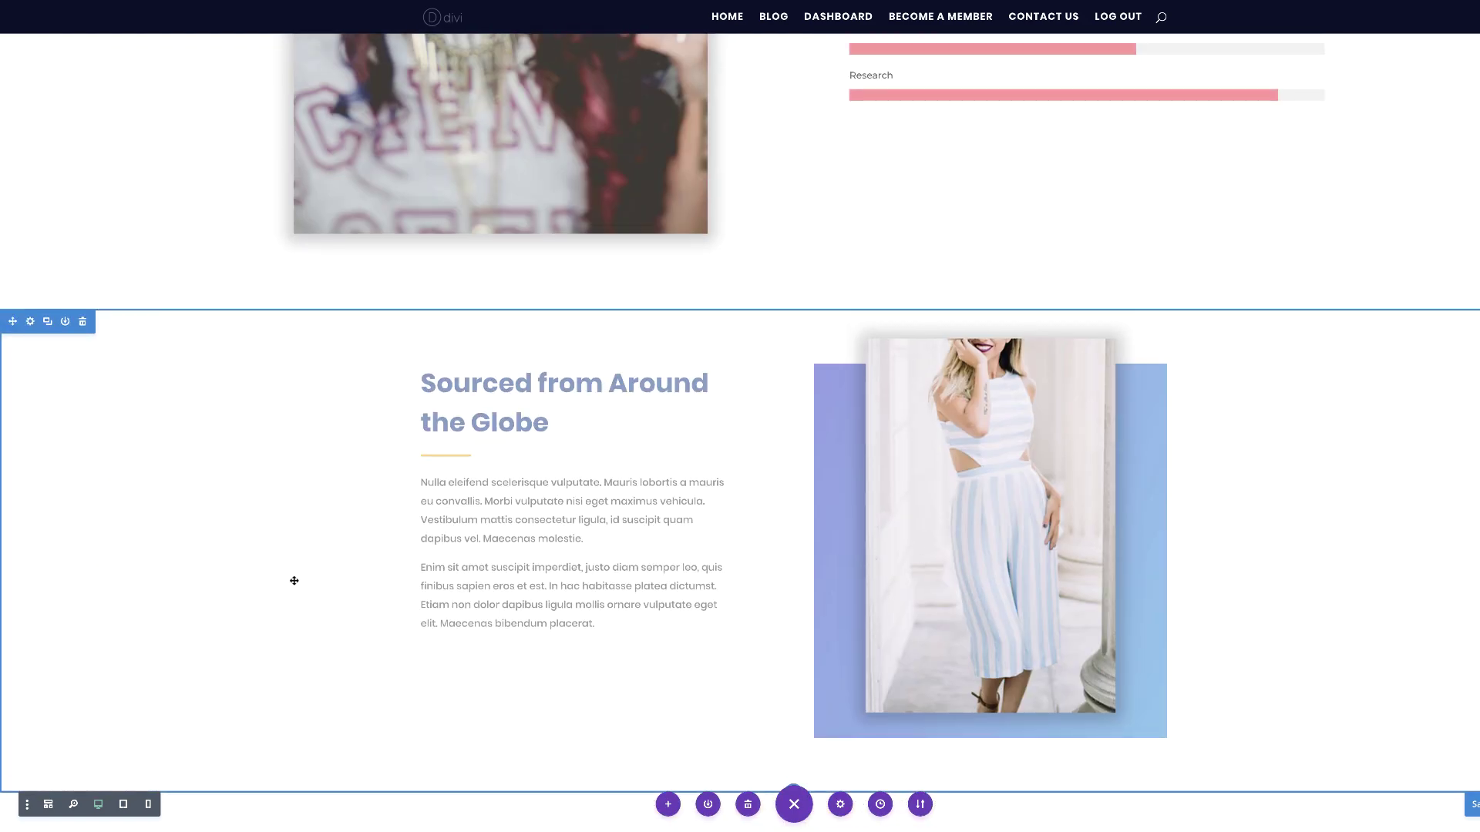
pyautogui.scroll(12, 294, 580)
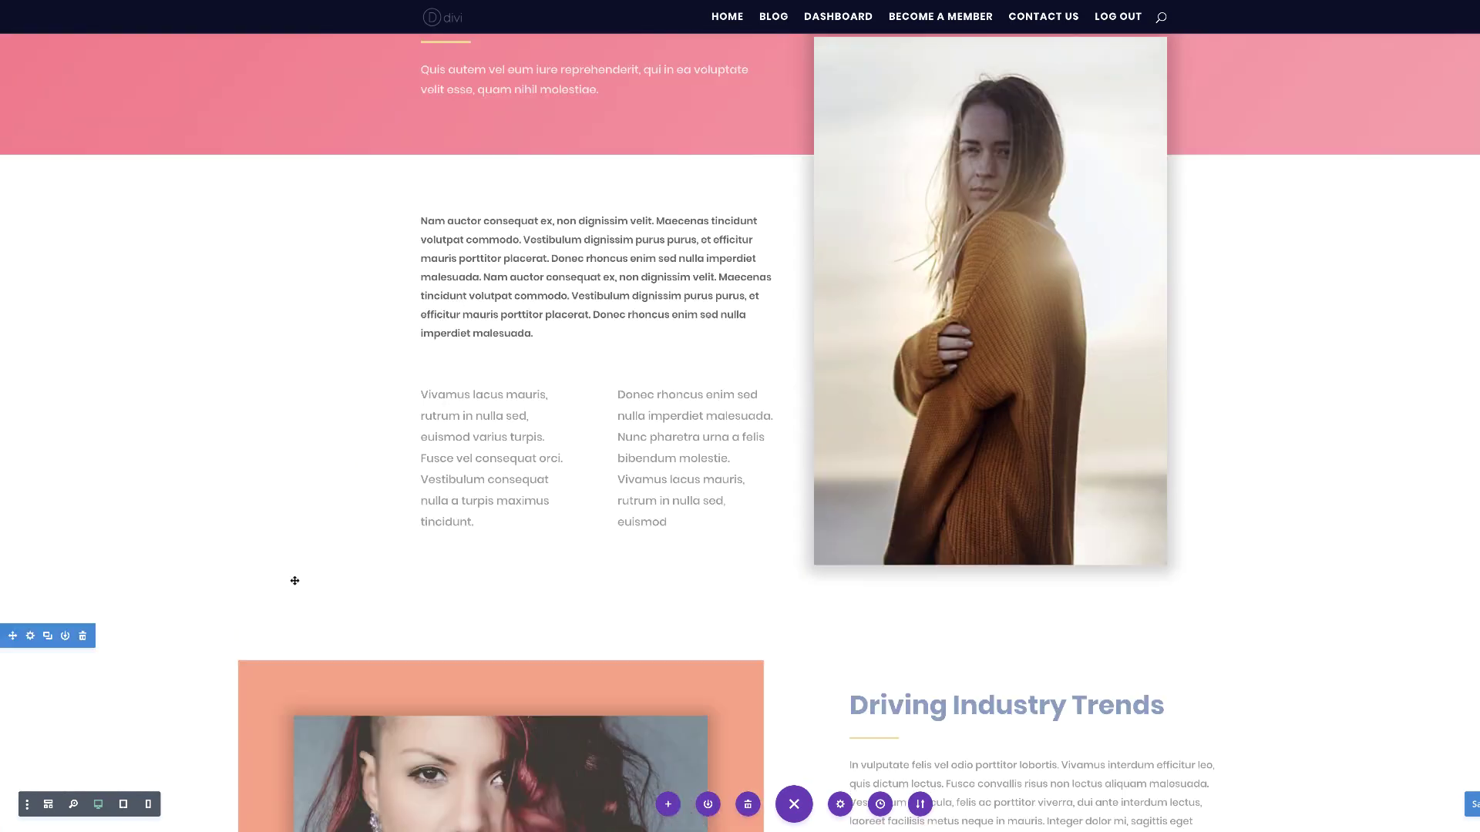
pyautogui.scroll(-1, 598, 622)
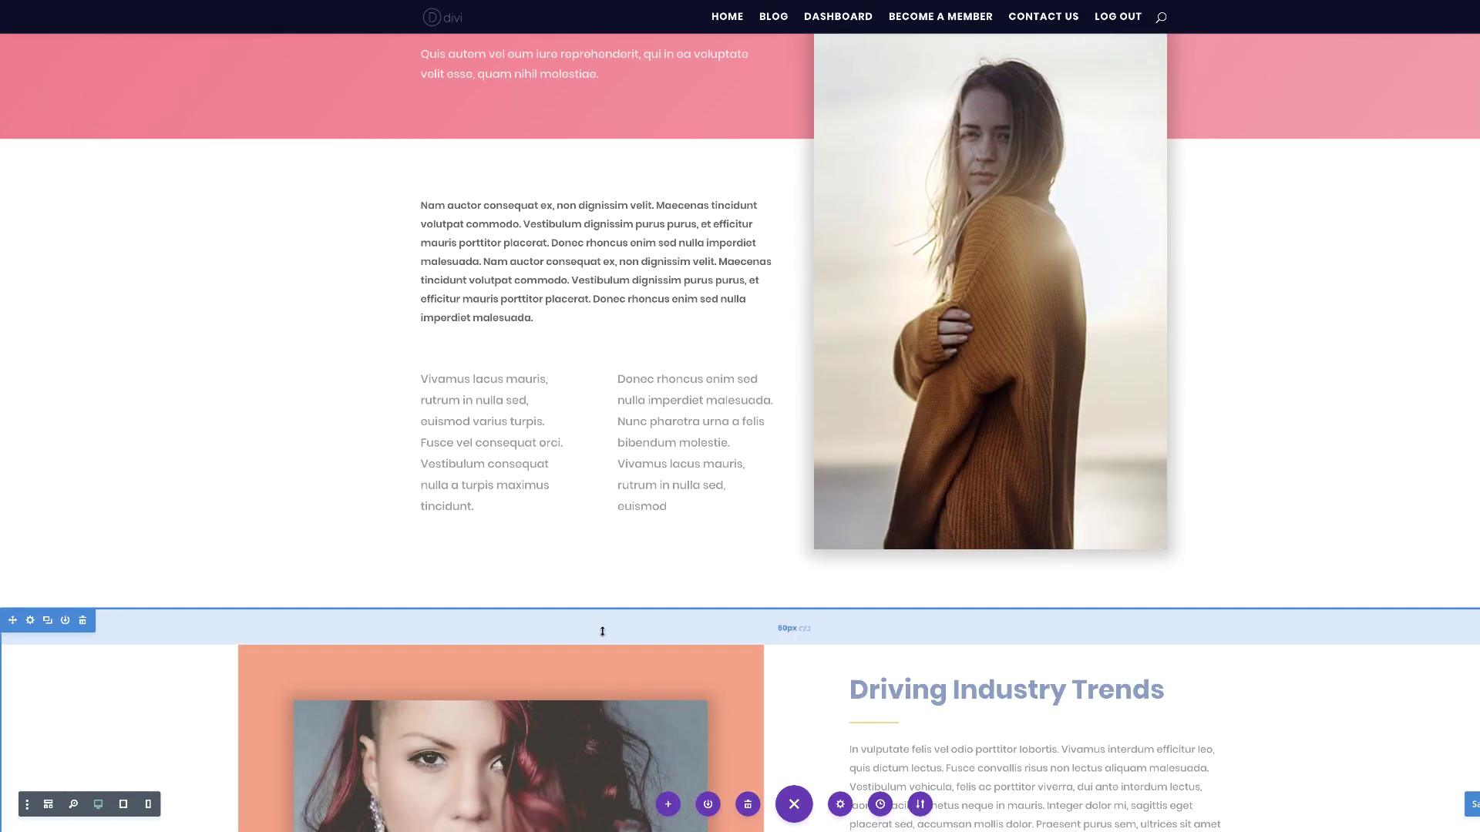
pyautogui.scroll(3, 603, 632)
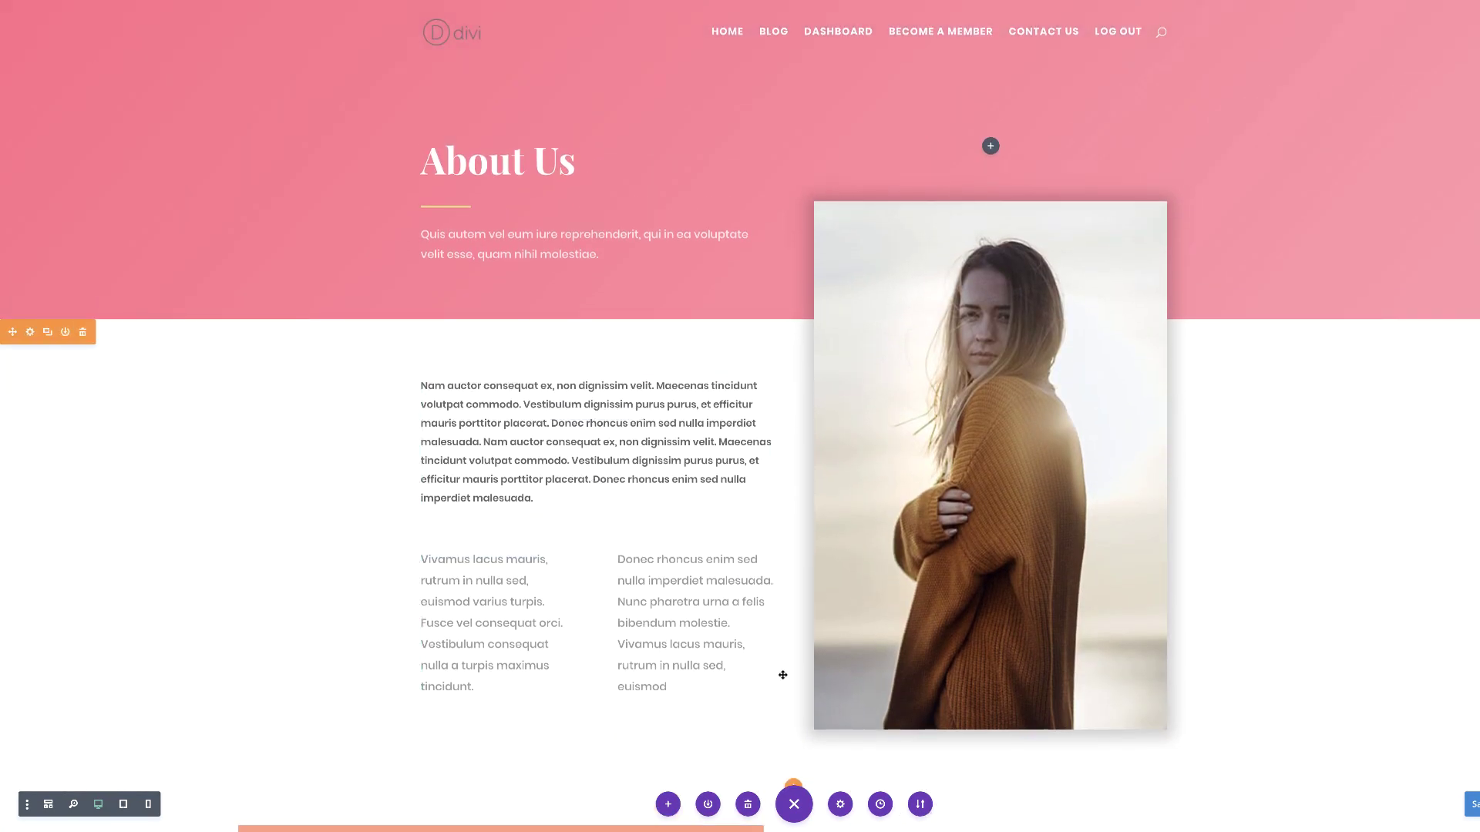
pyautogui.scroll(-2, 782, 675)
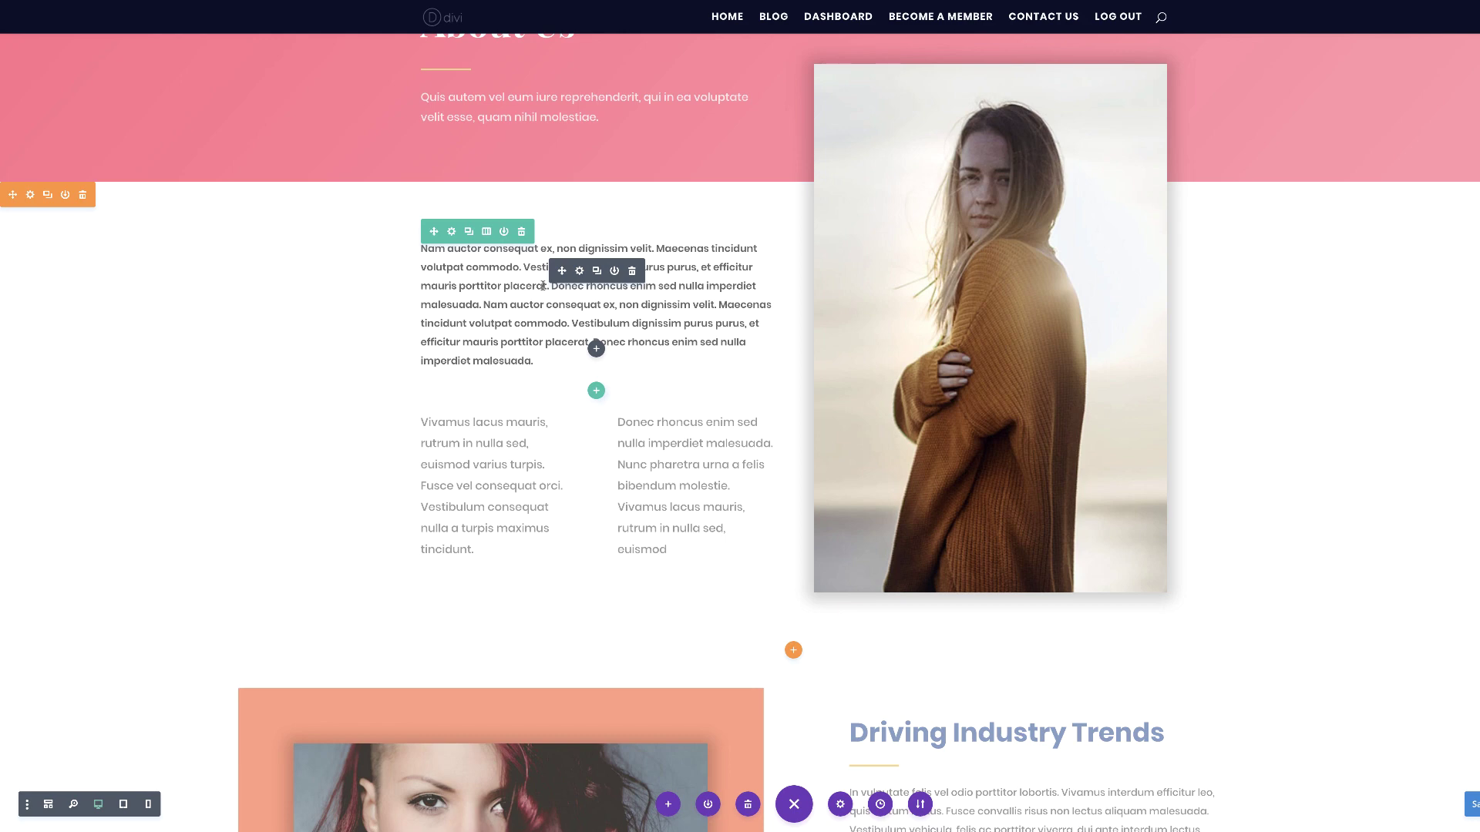
pyautogui.click(579, 271)
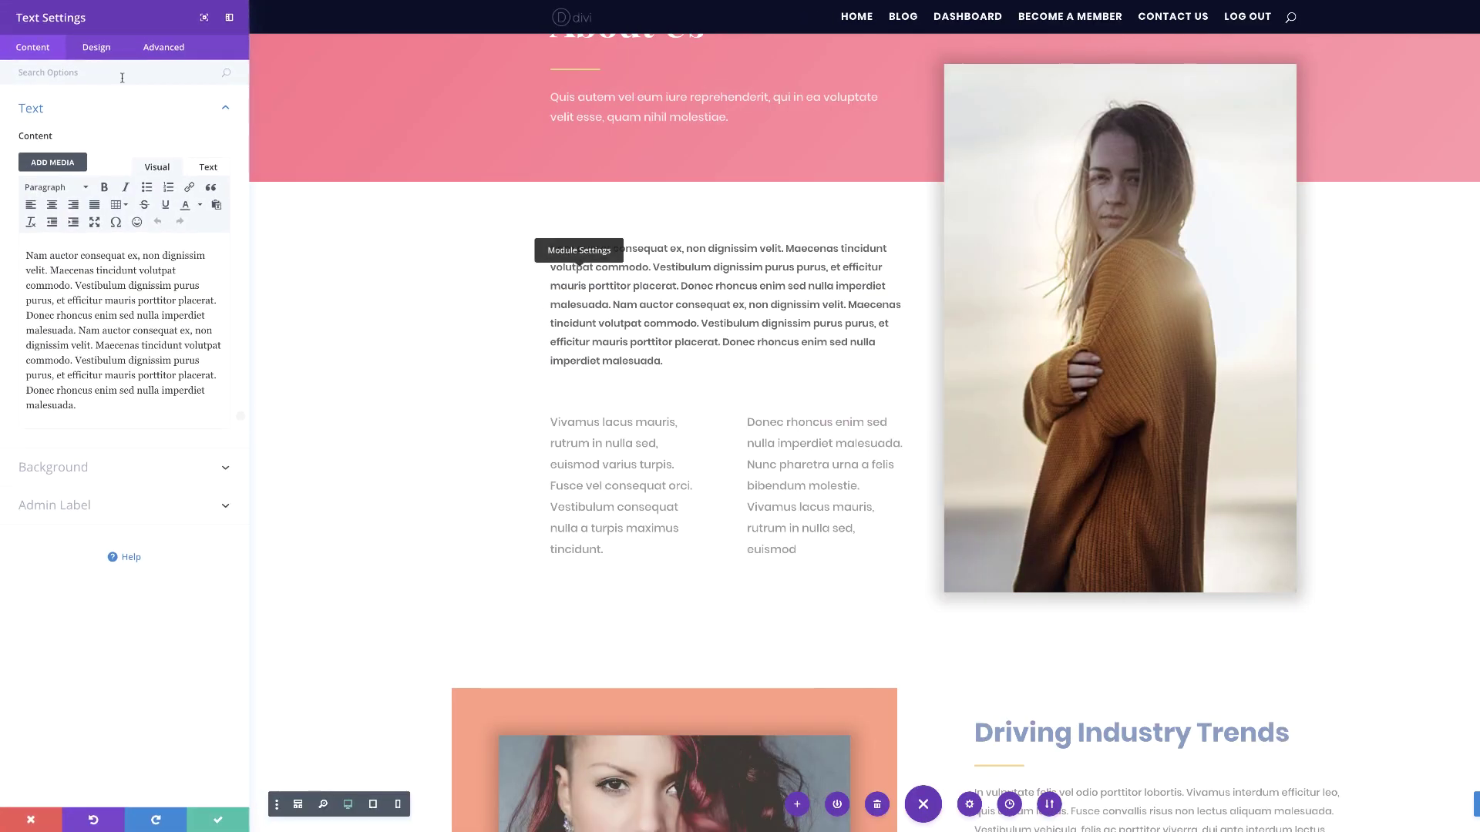
pyautogui.click(46, 108)
pyautogui.click(96, 47)
pyautogui.rightClick(41, 114)
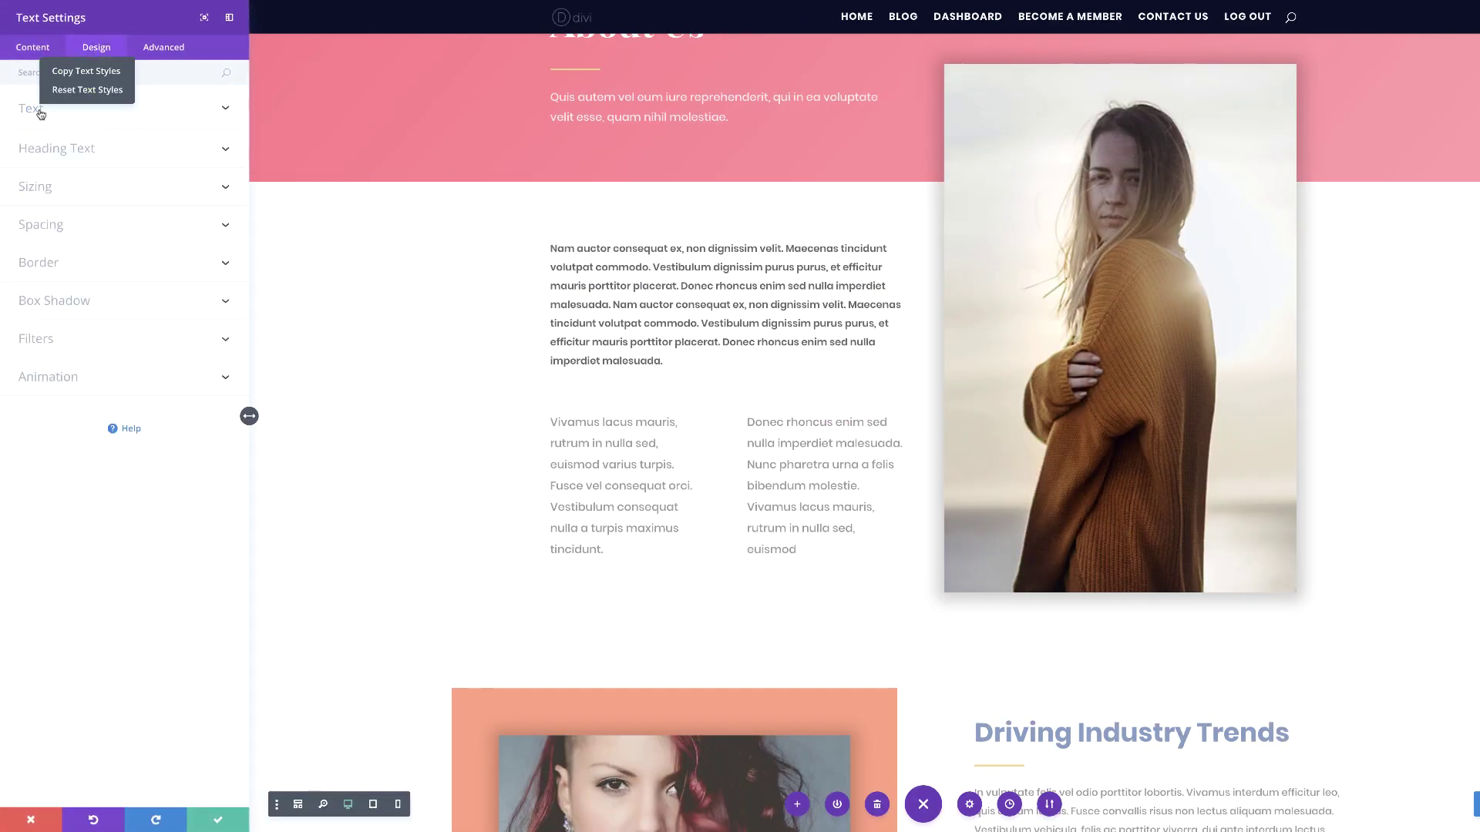
pyautogui.click(83, 72)
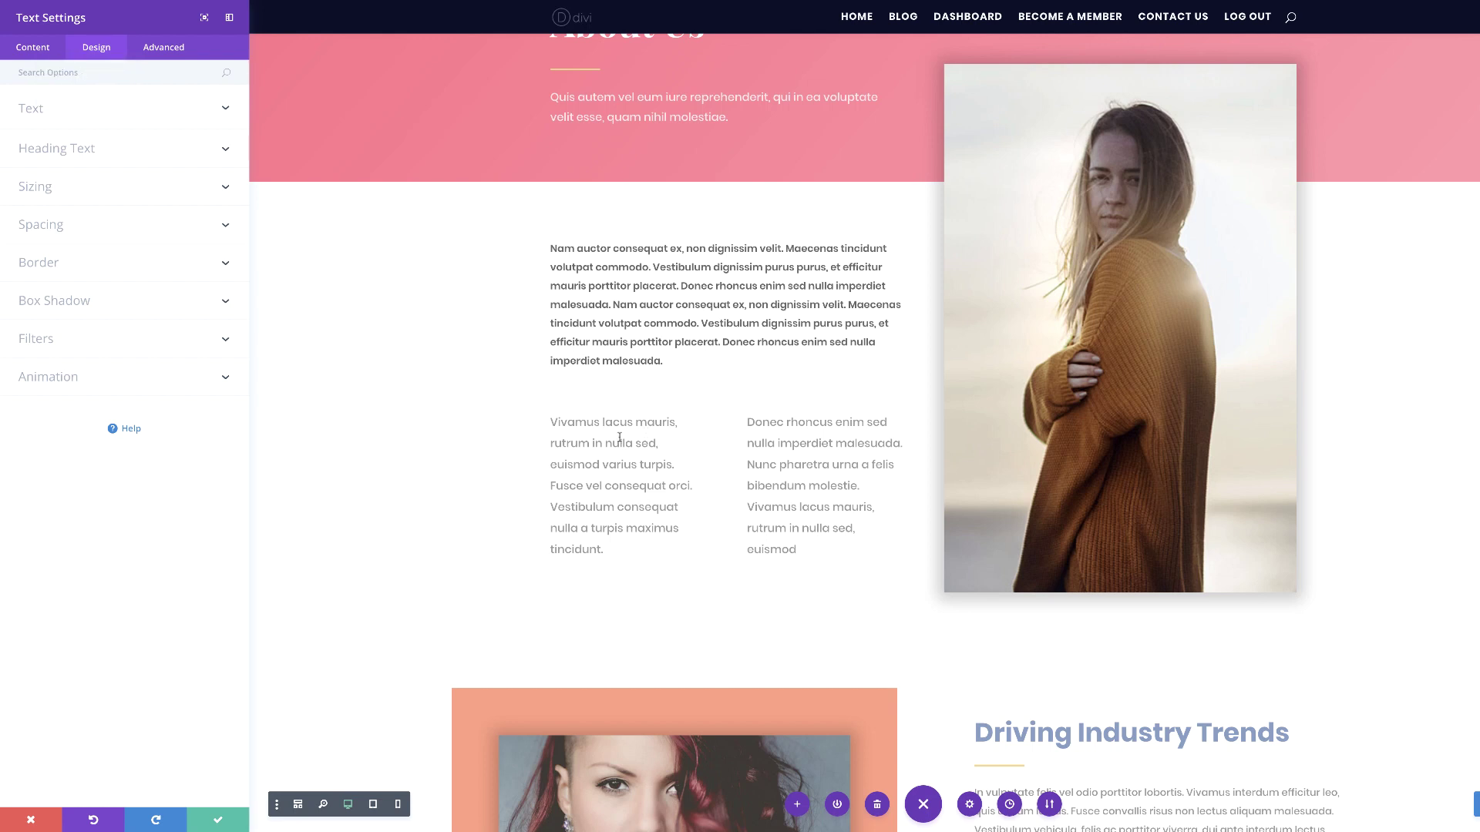
pyautogui.press('Escape')
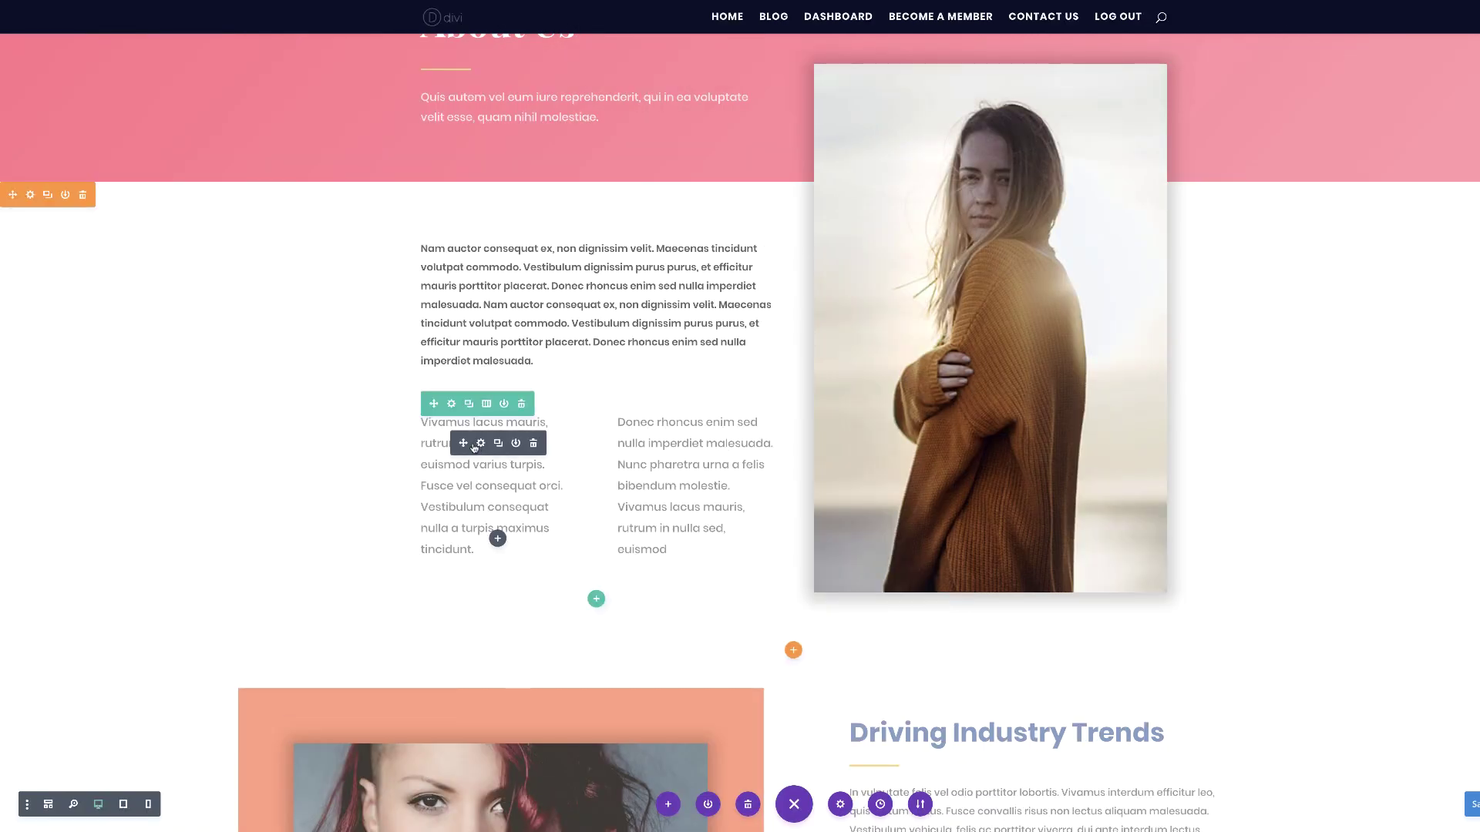
# Step: Paste the copied text styles onto the two text columns below the intro paragraph
pyautogui.rightClick(473, 448)
pyautogui.click(473, 383)
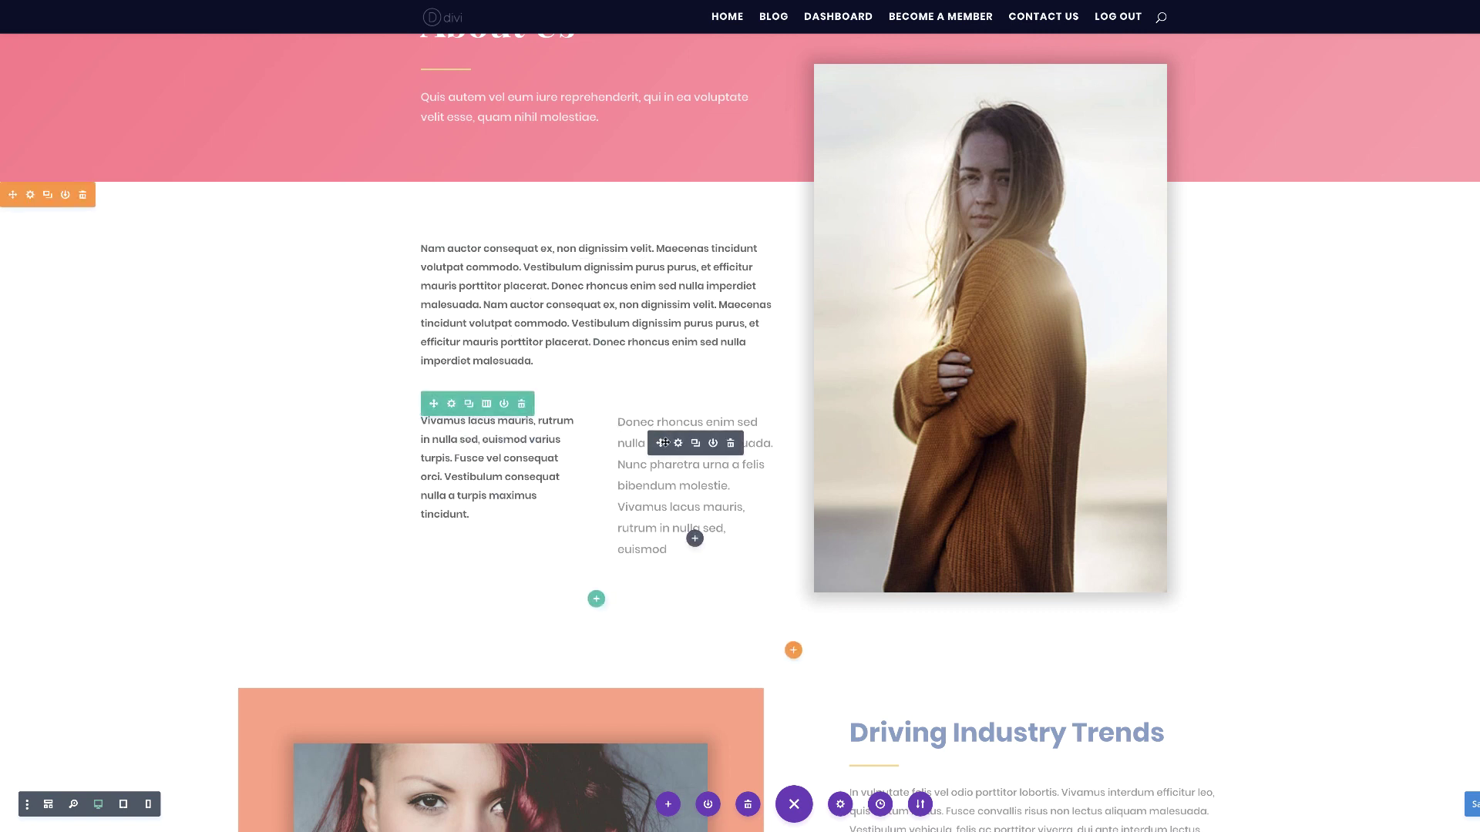
pyautogui.rightClick(667, 447)
pyautogui.click(678, 392)
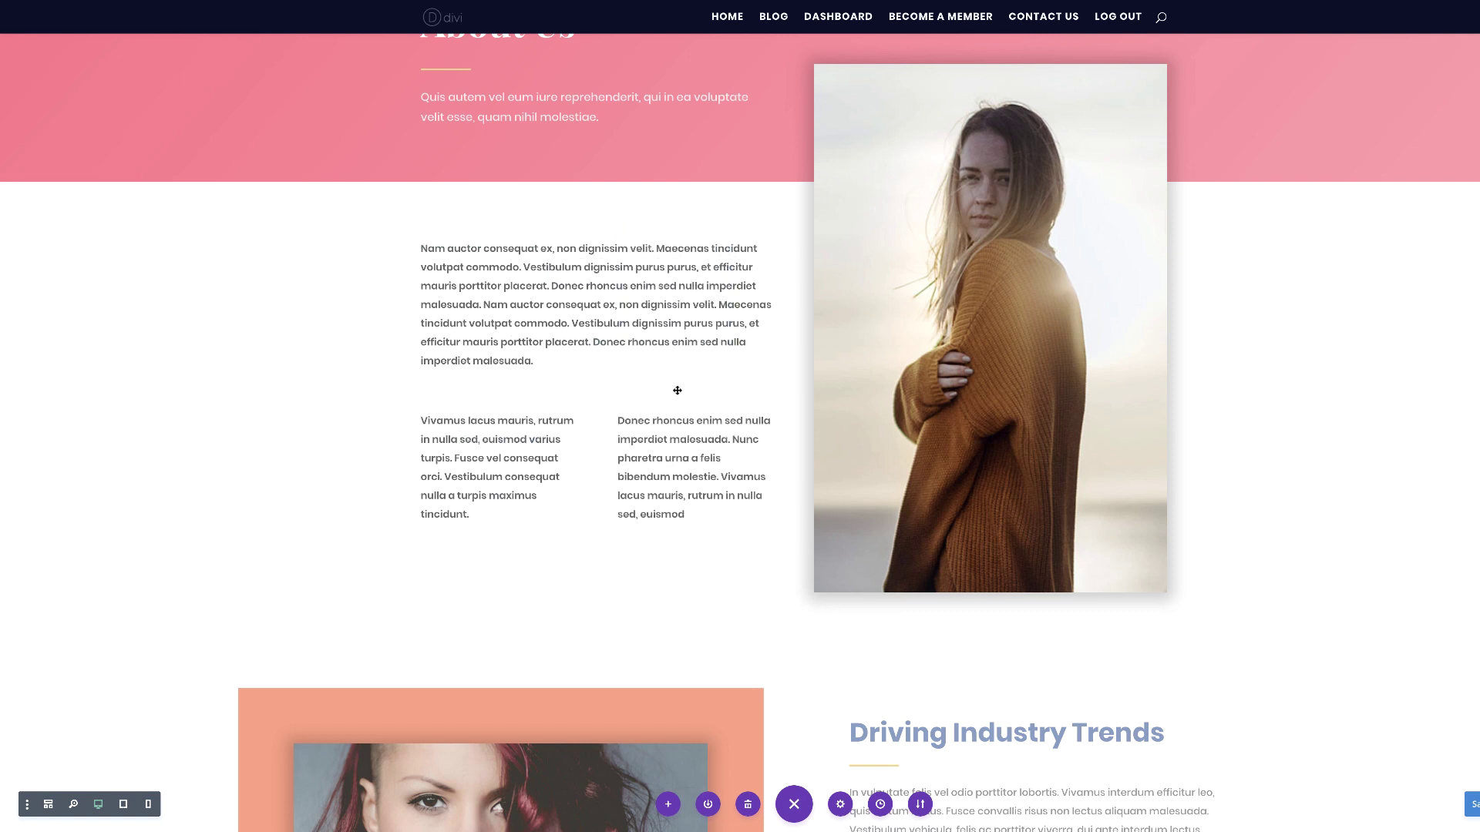
# Step: Set the animation duration of the portrait image beside the About Us heading to 1400 ms, copy its animation styles and save the image settings
pyautogui.scroll(2, 1206, 576)
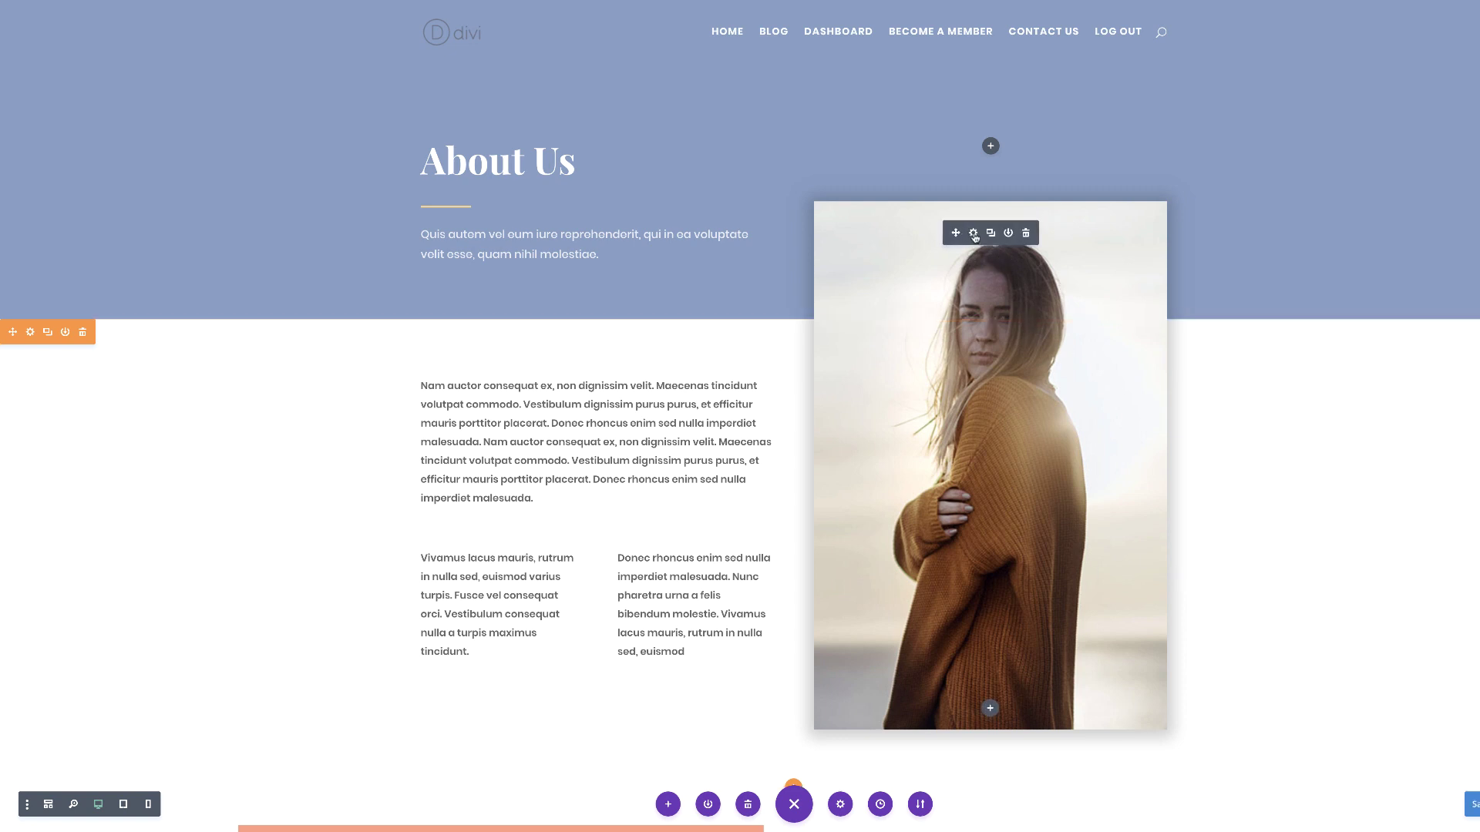
pyautogui.scroll(-10, 1082, 617)
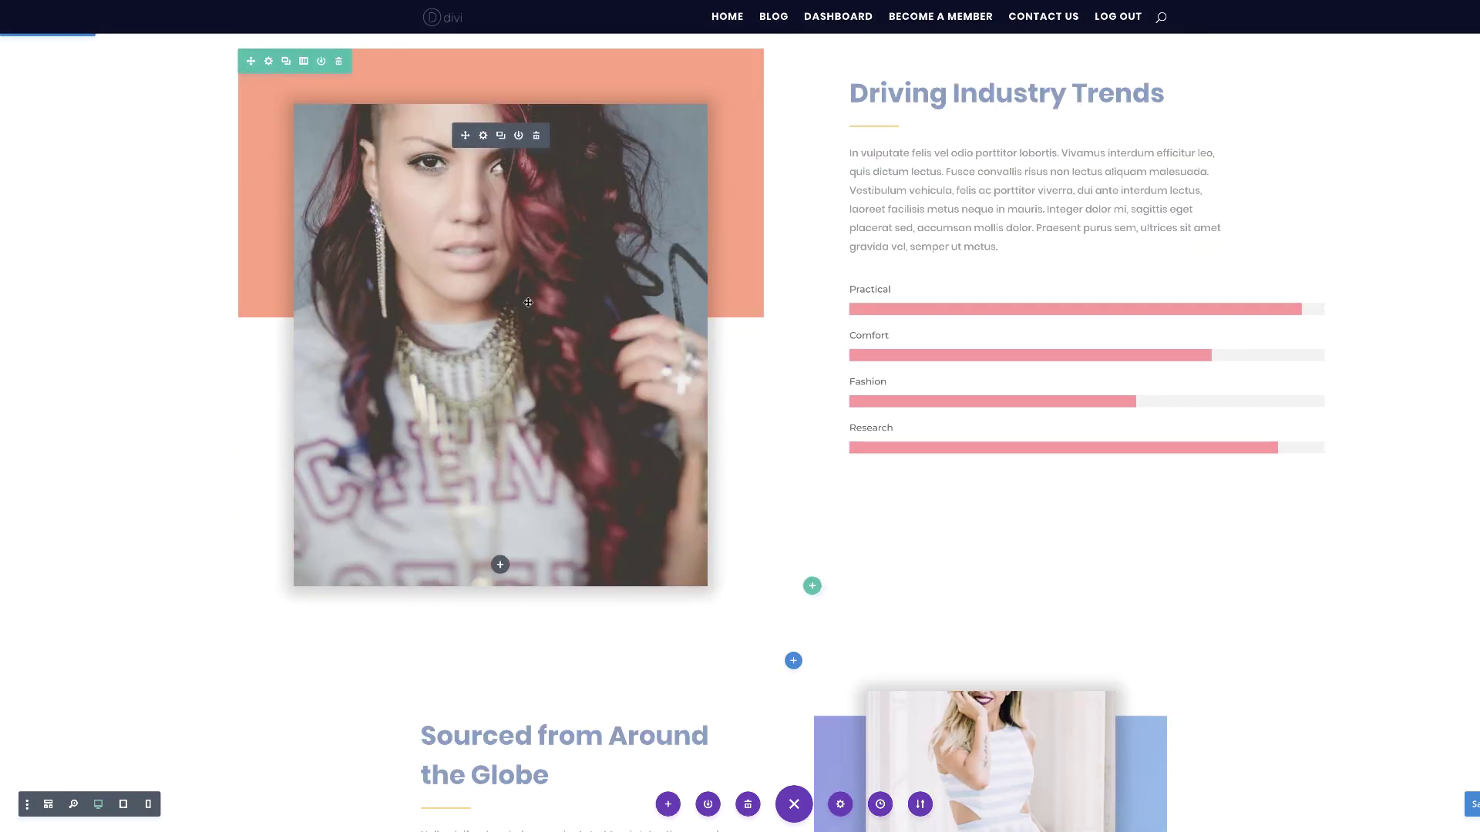
pyautogui.scroll(10, 962, 497)
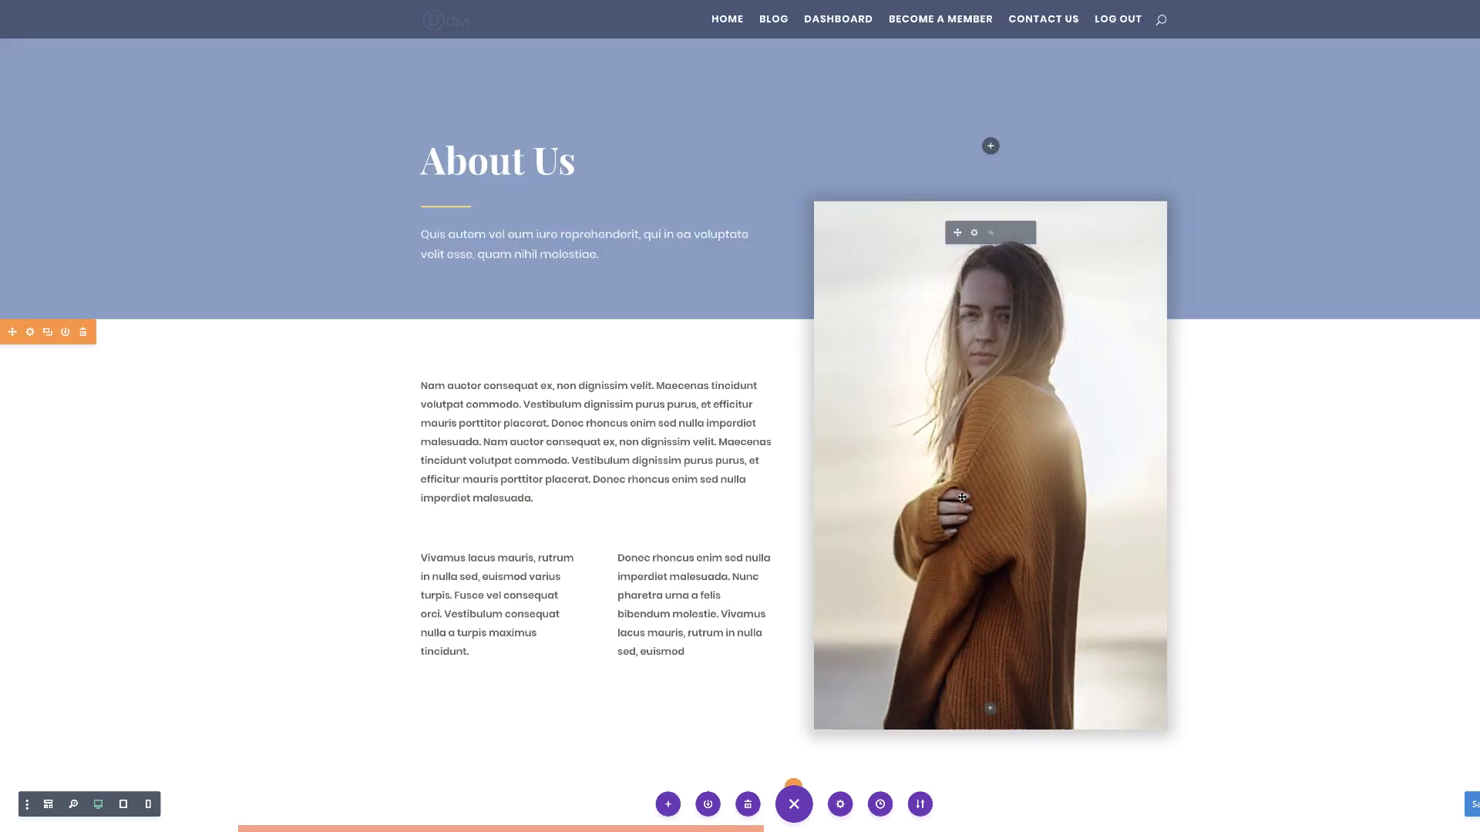
pyautogui.click(973, 234)
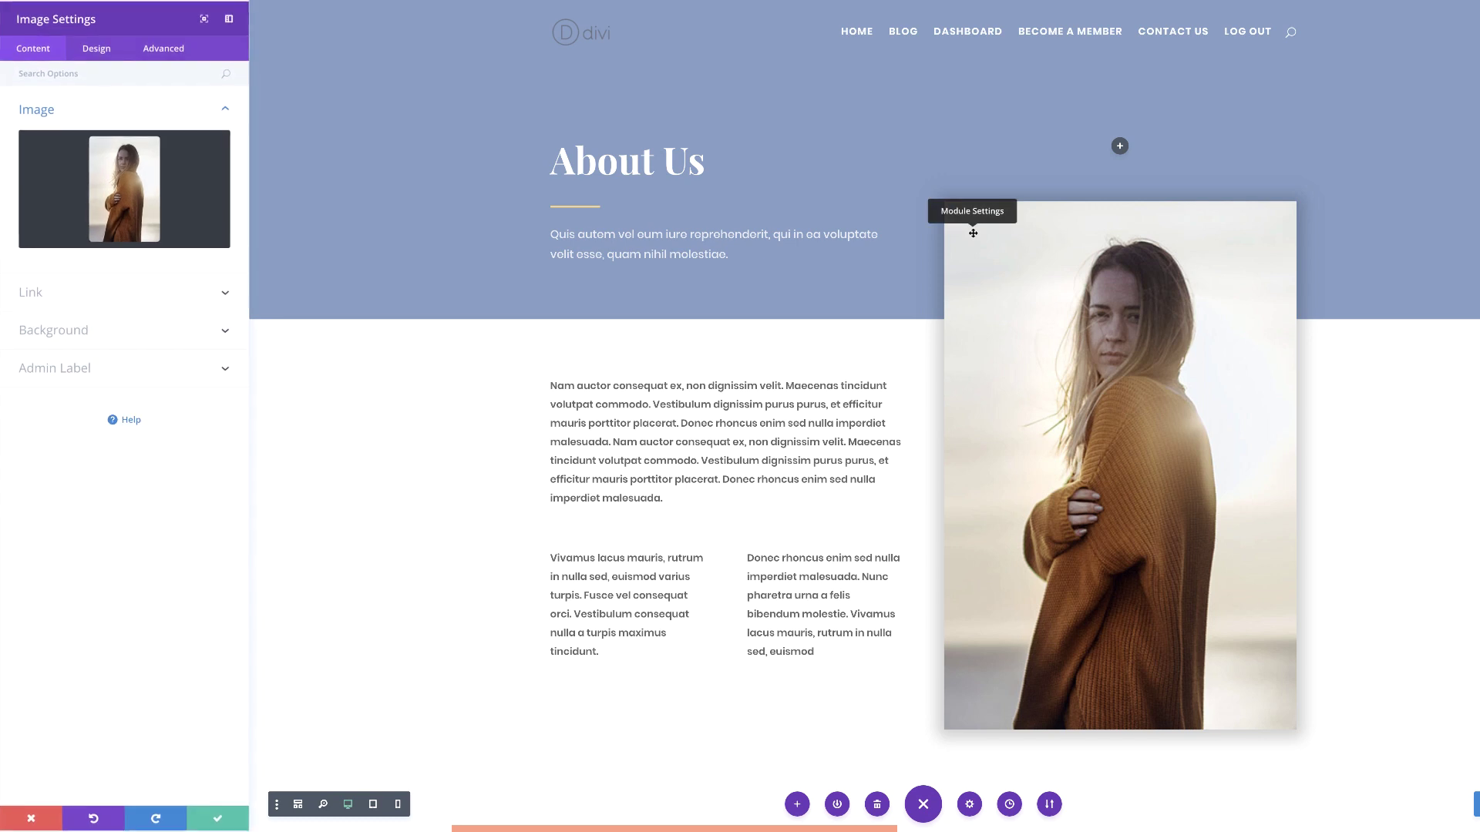
pyautogui.click(101, 50)
pyautogui.click(54, 337)
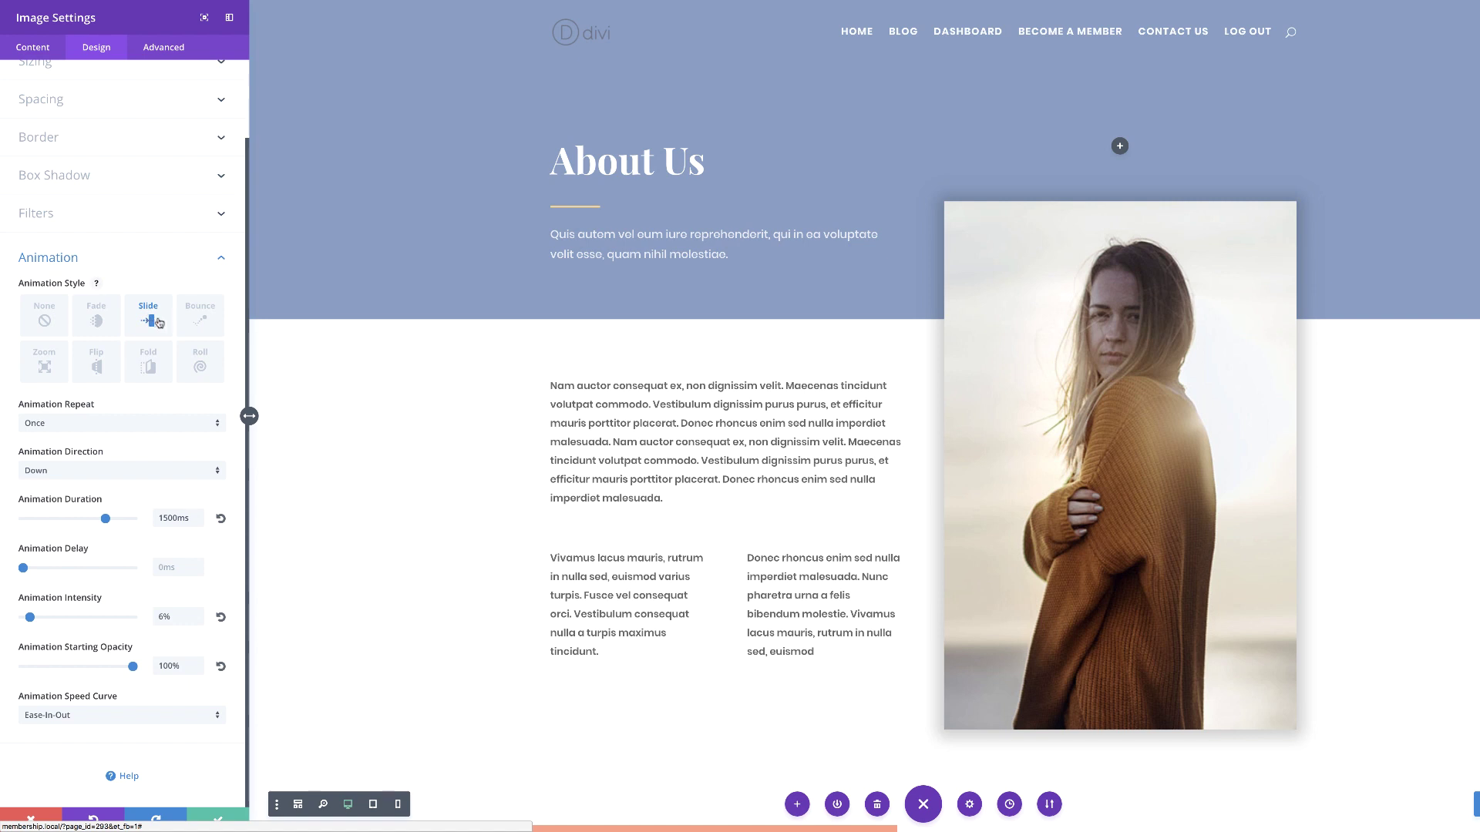
pyautogui.moveTo(106, 520); pyautogui.dragTo(101, 520)
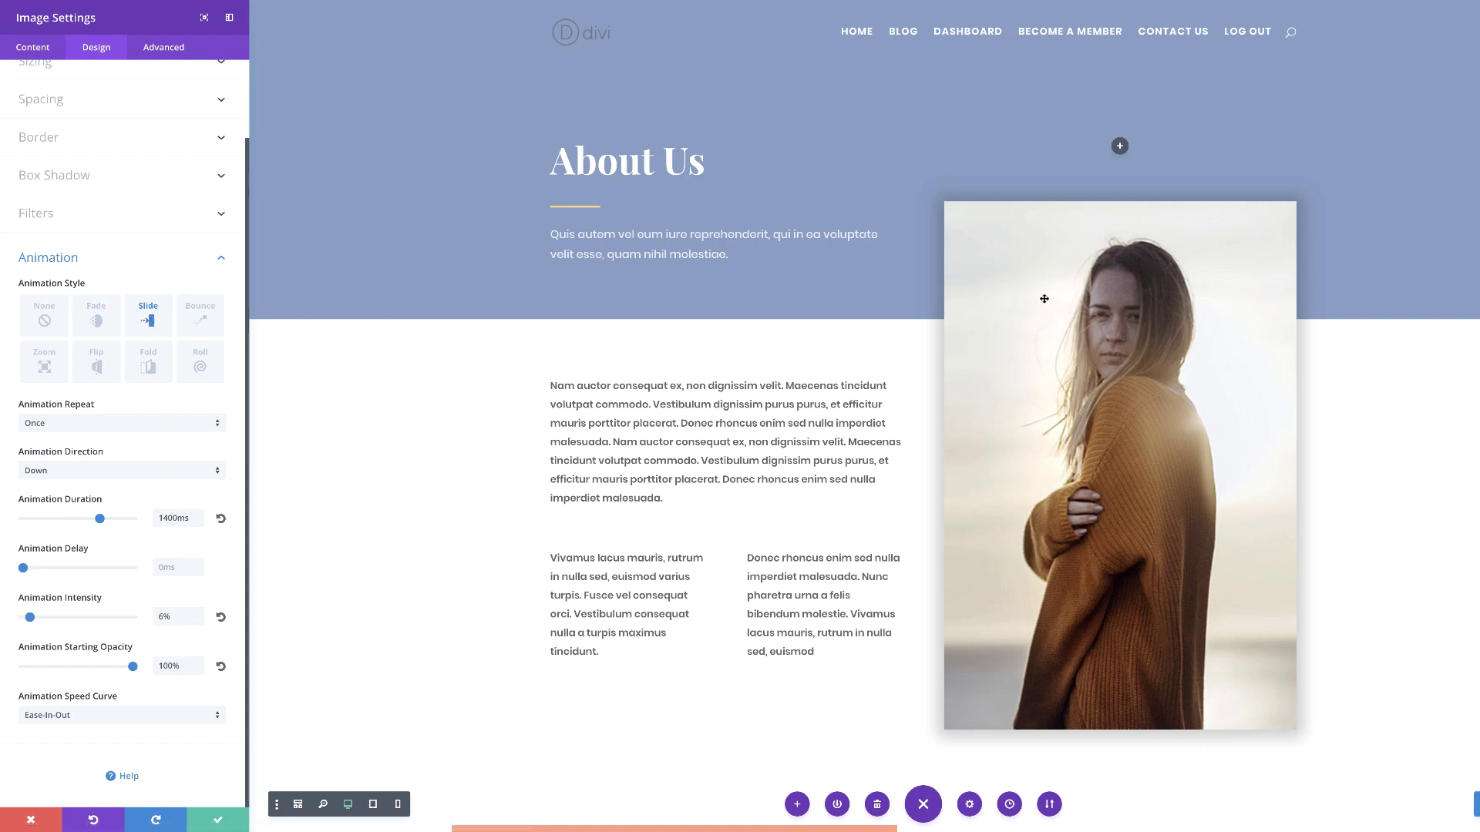
pyautogui.rightClick(52, 260)
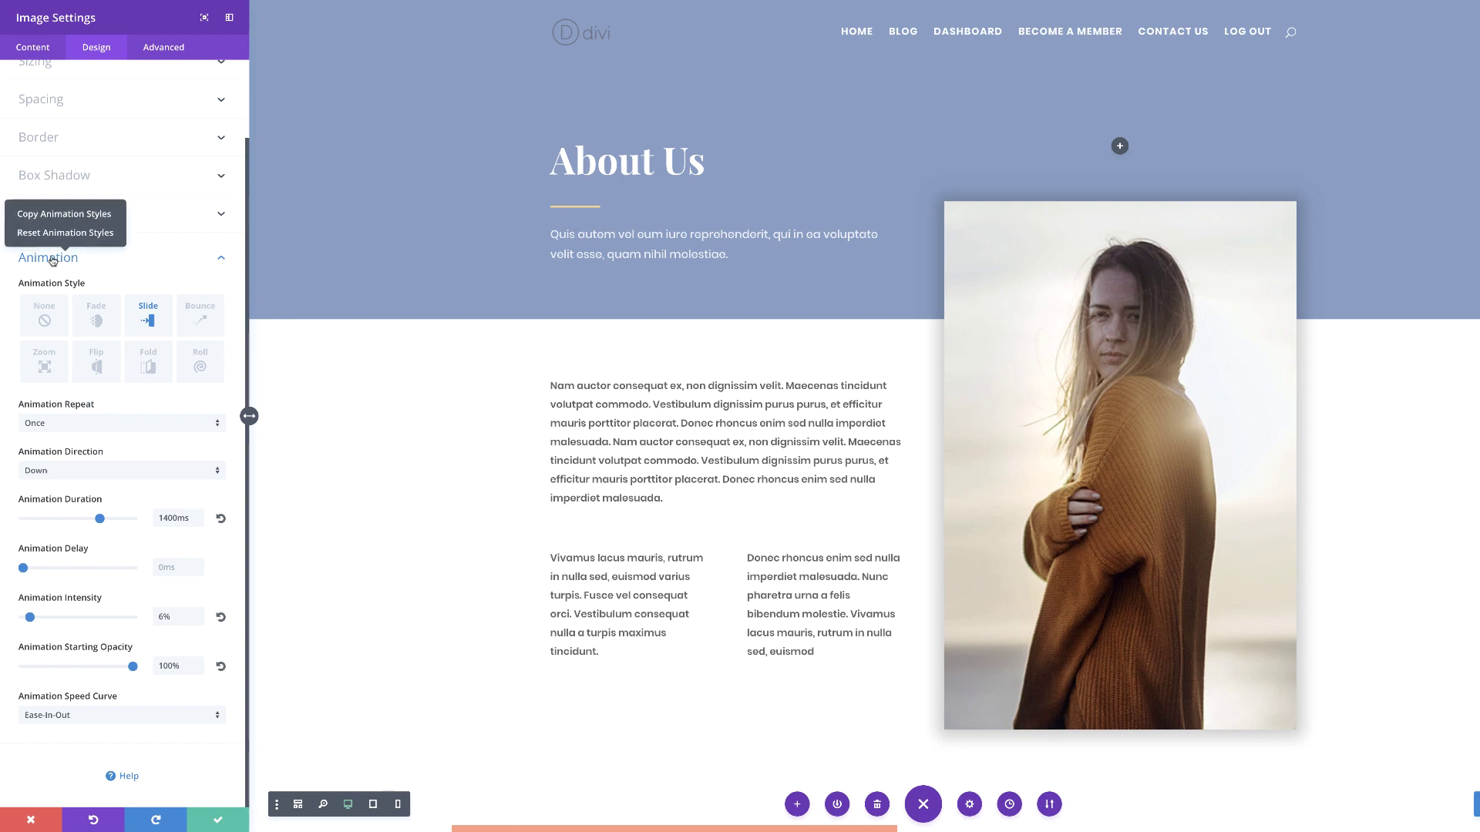
pyautogui.click(220, 822)
# Step: Paste the copied animation styles onto the portrait image beside Driving Industry Trends
pyautogui.scroll(-5, 370, 725)
pyautogui.scroll(-5, 393, 706)
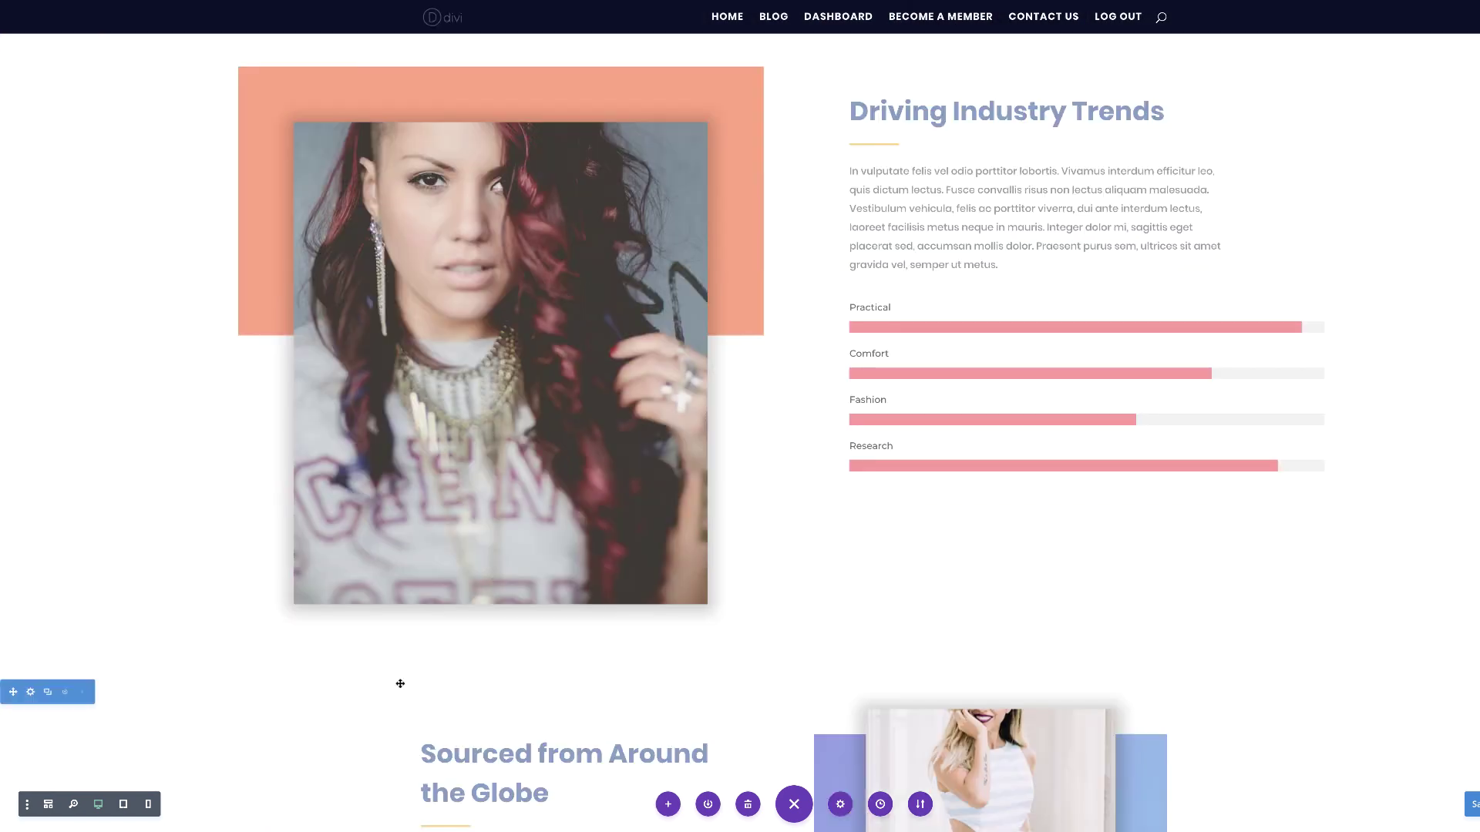
pyautogui.rightClick(478, 164)
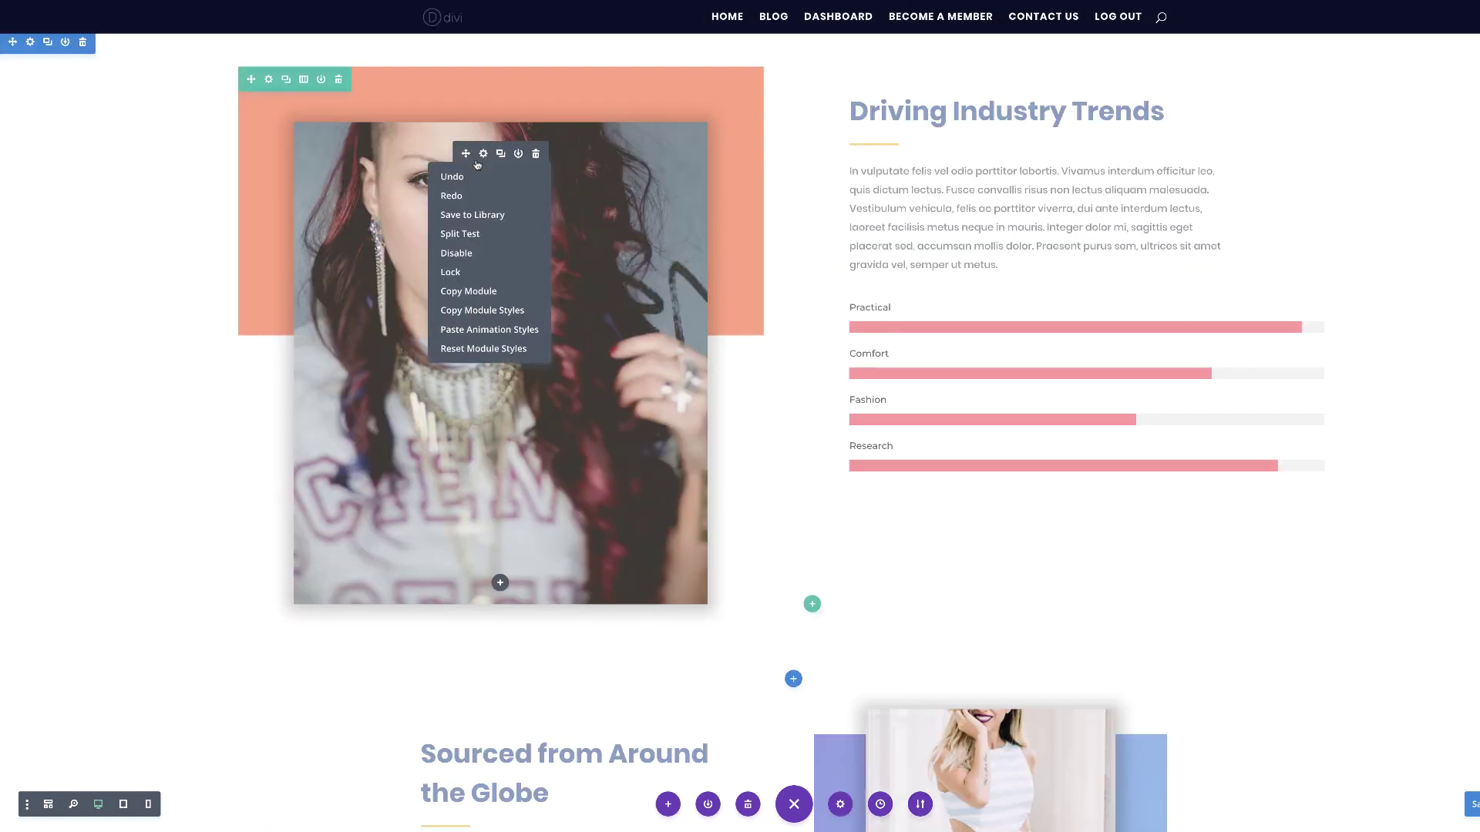
pyautogui.click(513, 331)
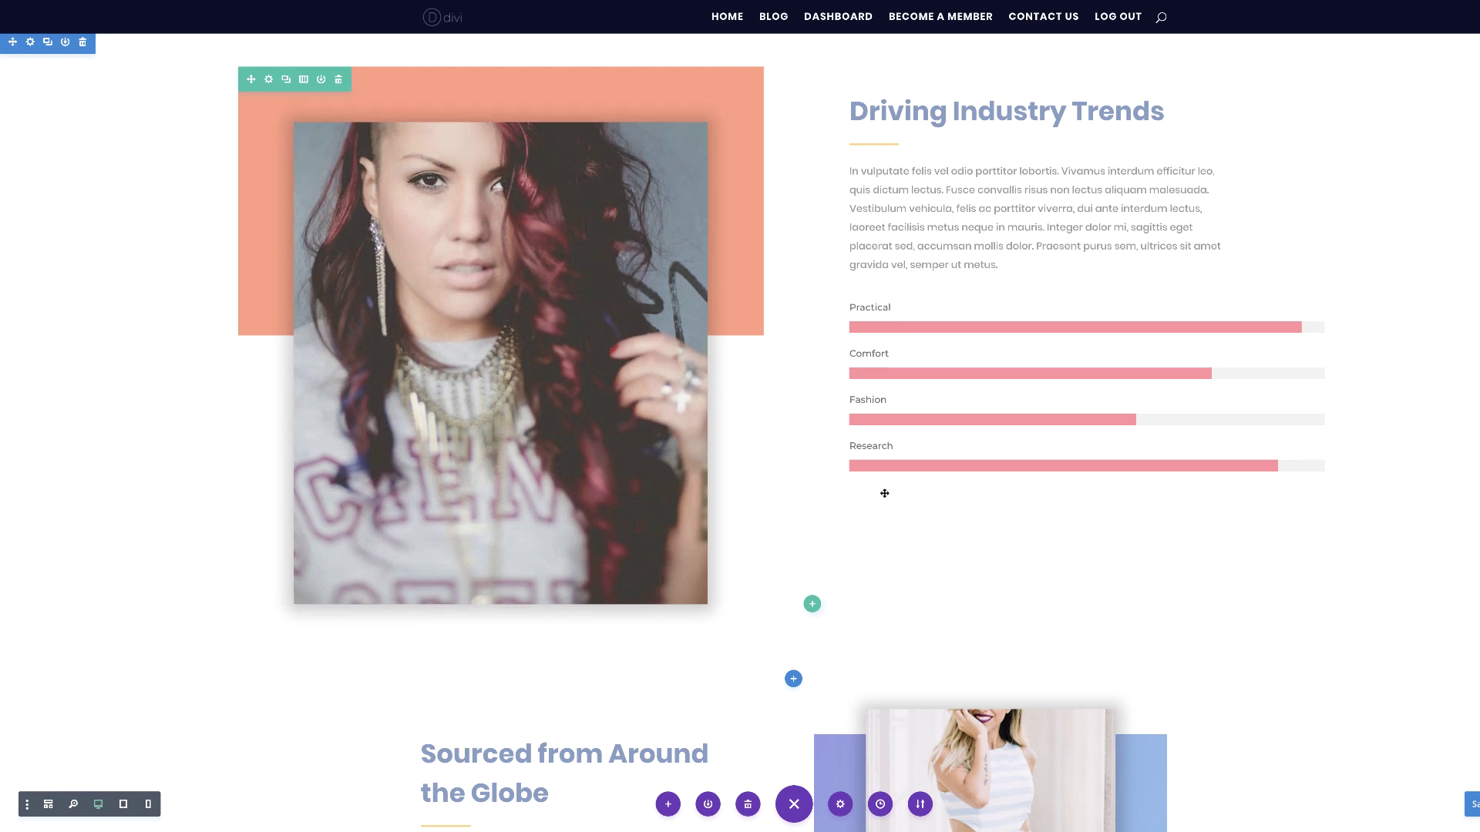
# Step: Paste the copied animation styles onto the image beside Sourced from Around the Globe
pyautogui.scroll(-3, 884, 493)
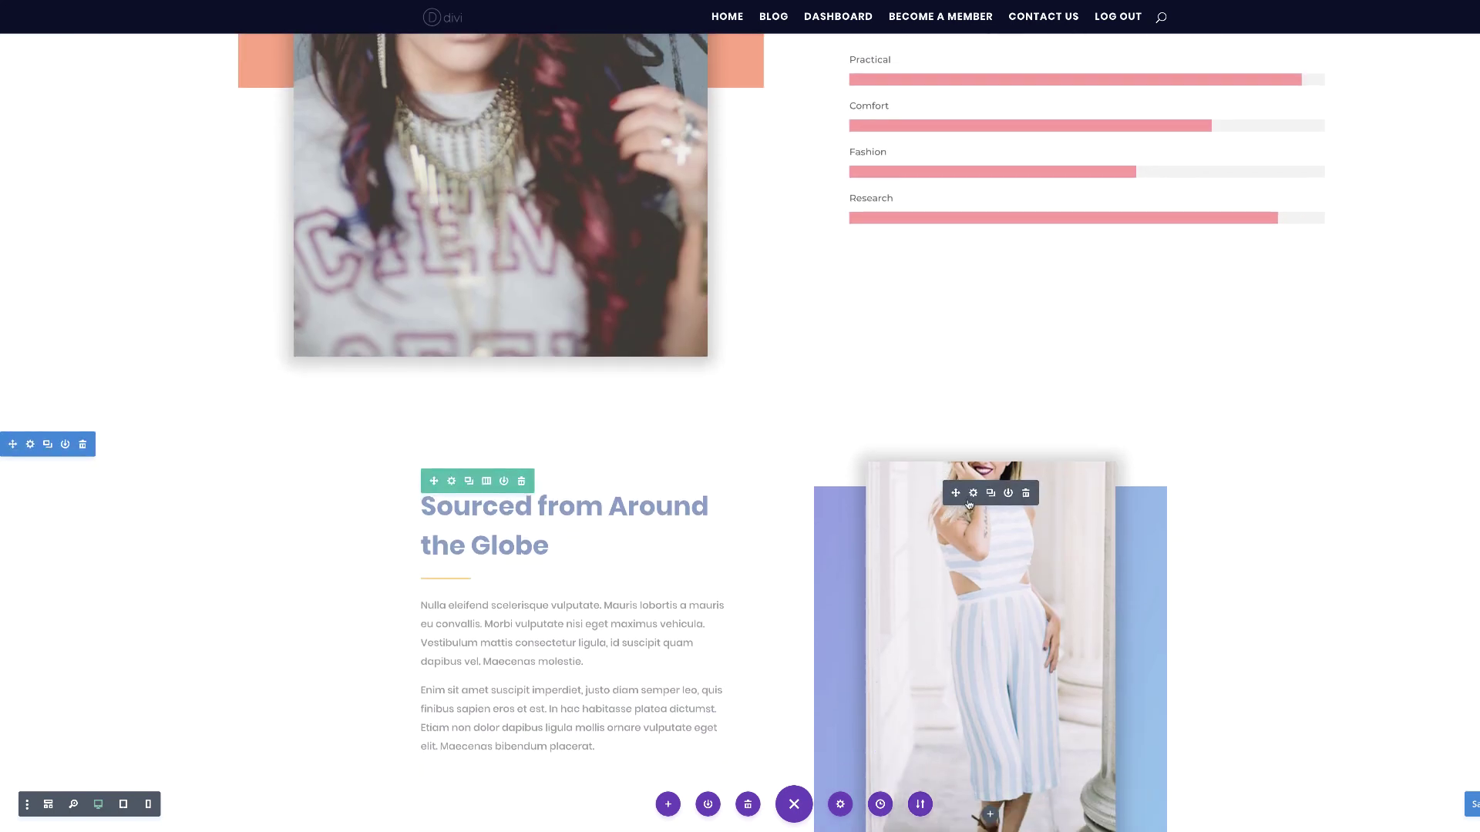
pyautogui.rightClick(970, 504)
pyautogui.click(983, 441)
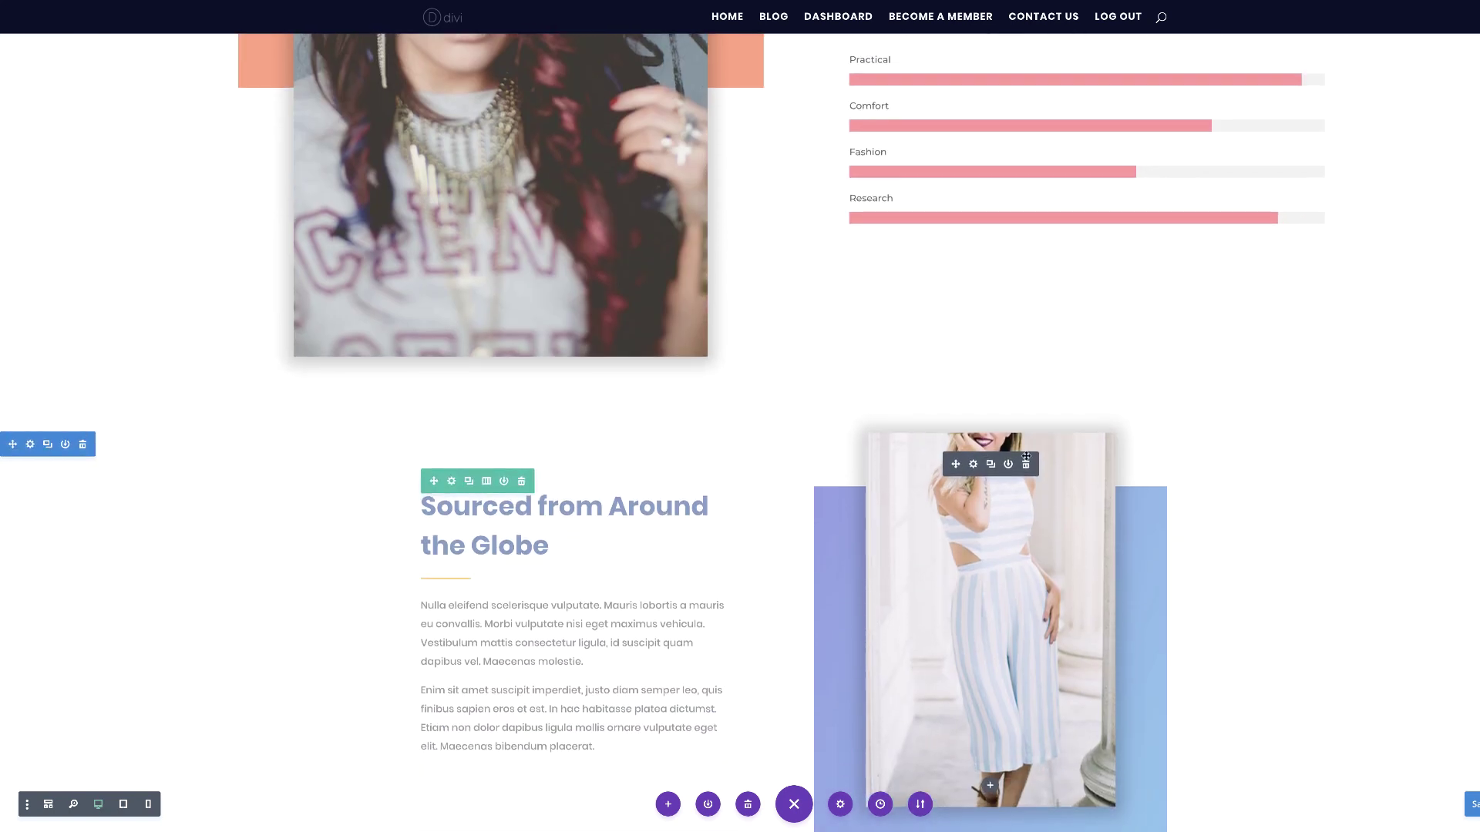
# Step: Paste the copied animation styles onto the paragraph text below the Sourced from Around the Globe heading
pyautogui.scroll(-8, 1195, 522)
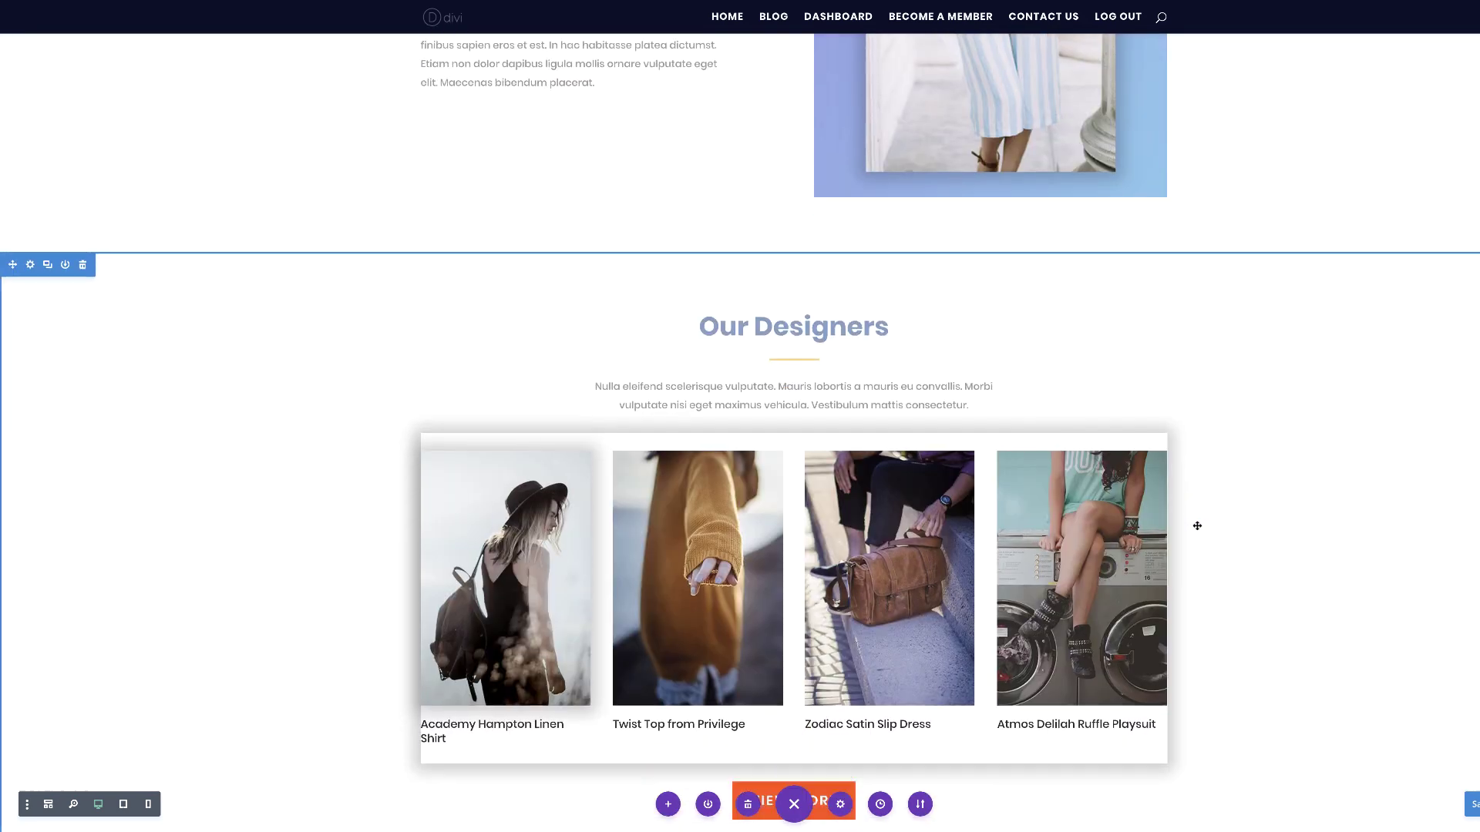
pyautogui.scroll(5, 1197, 526)
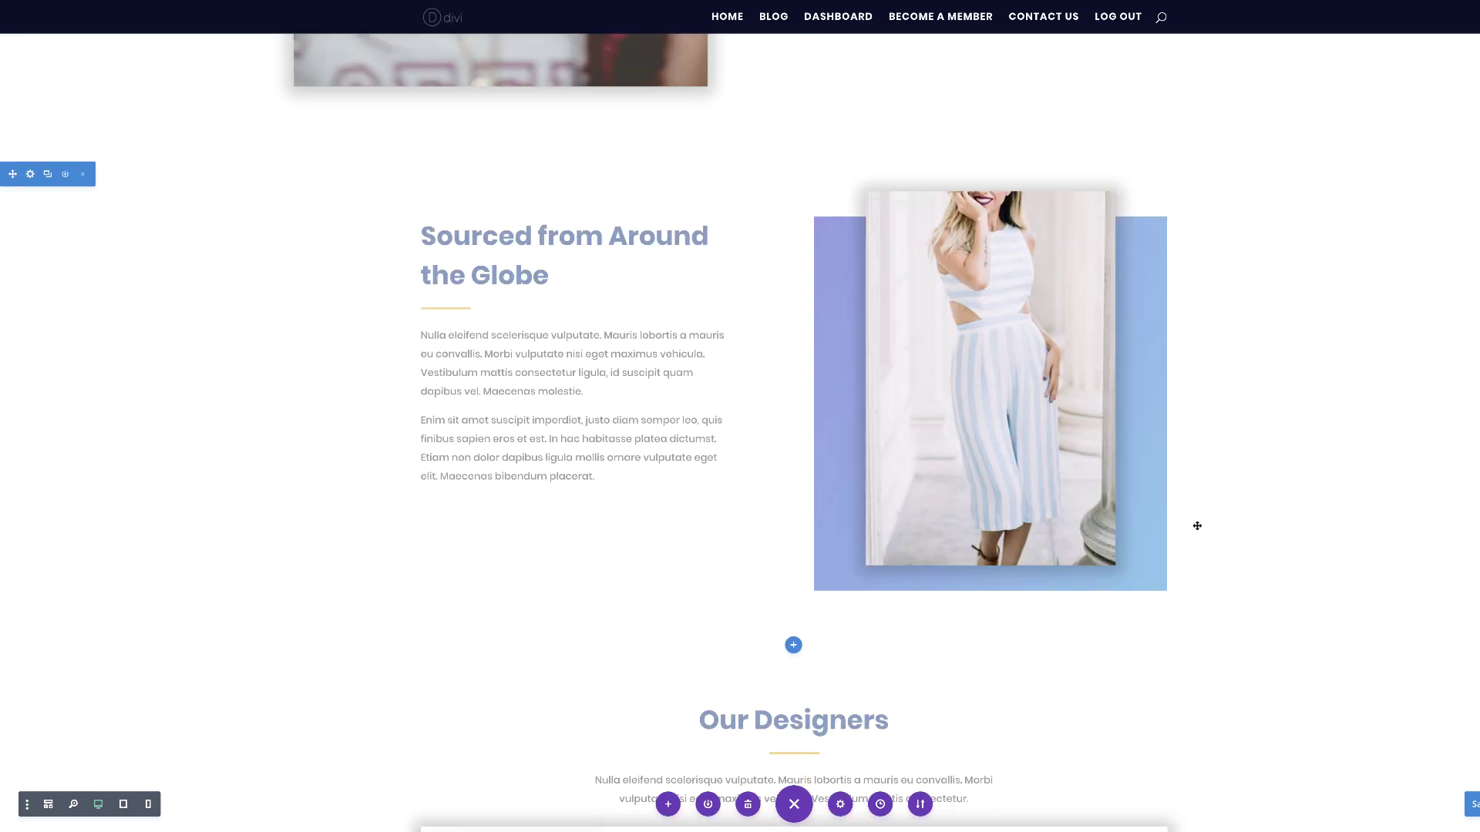
pyautogui.scroll(1, 1197, 526)
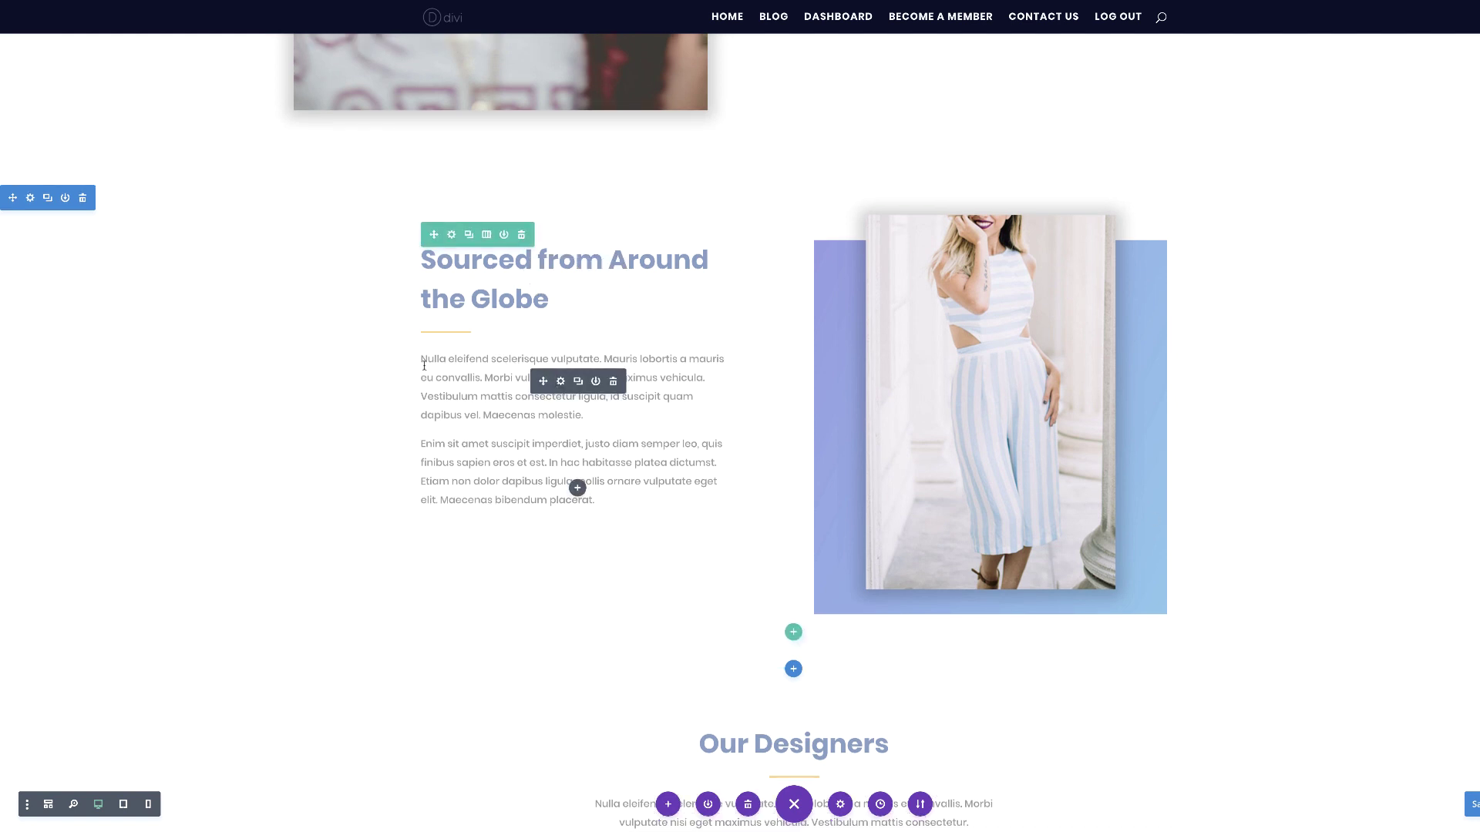
pyautogui.rightClick(552, 390)
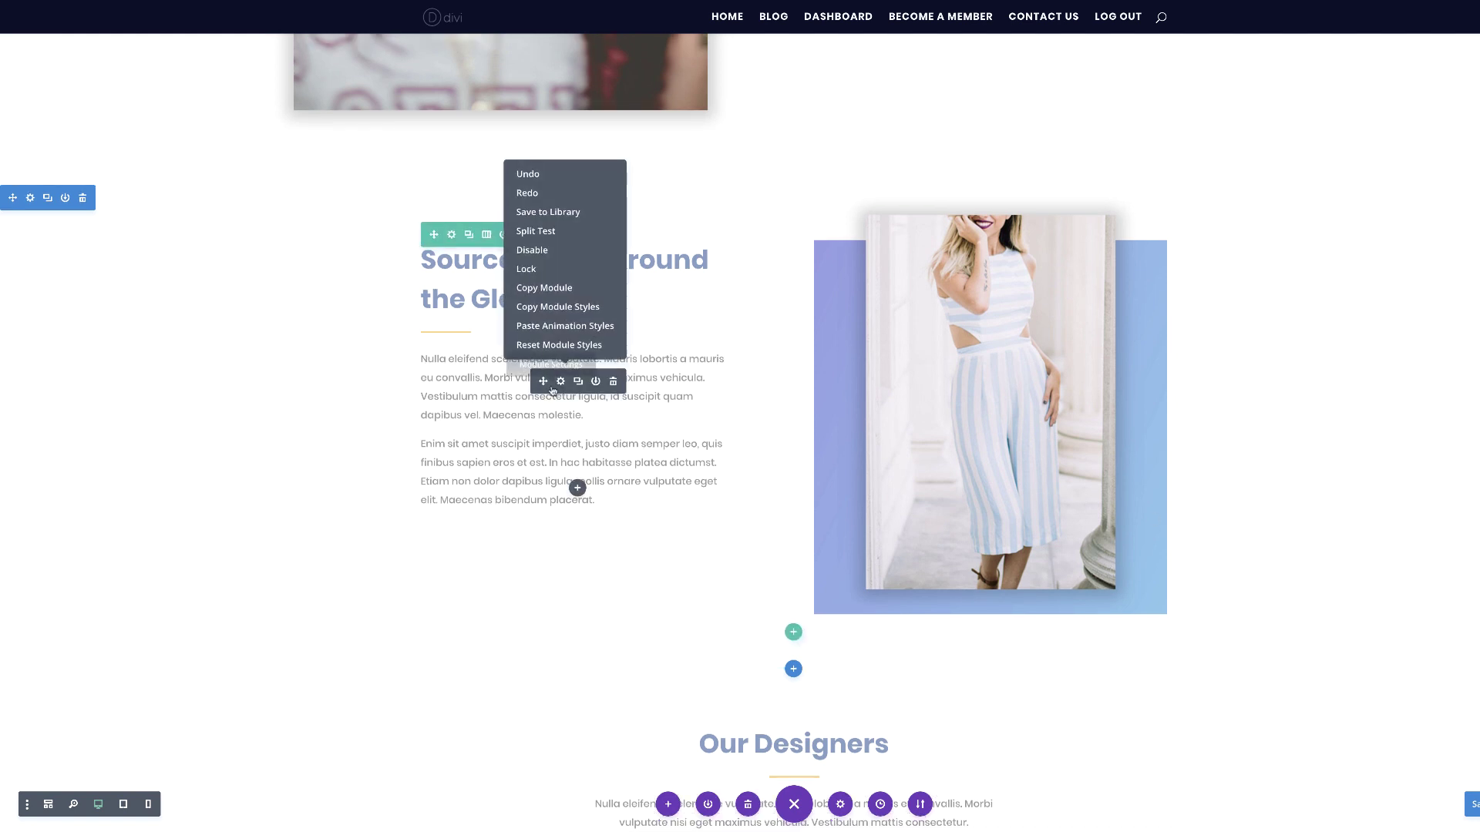
pyautogui.click(563, 325)
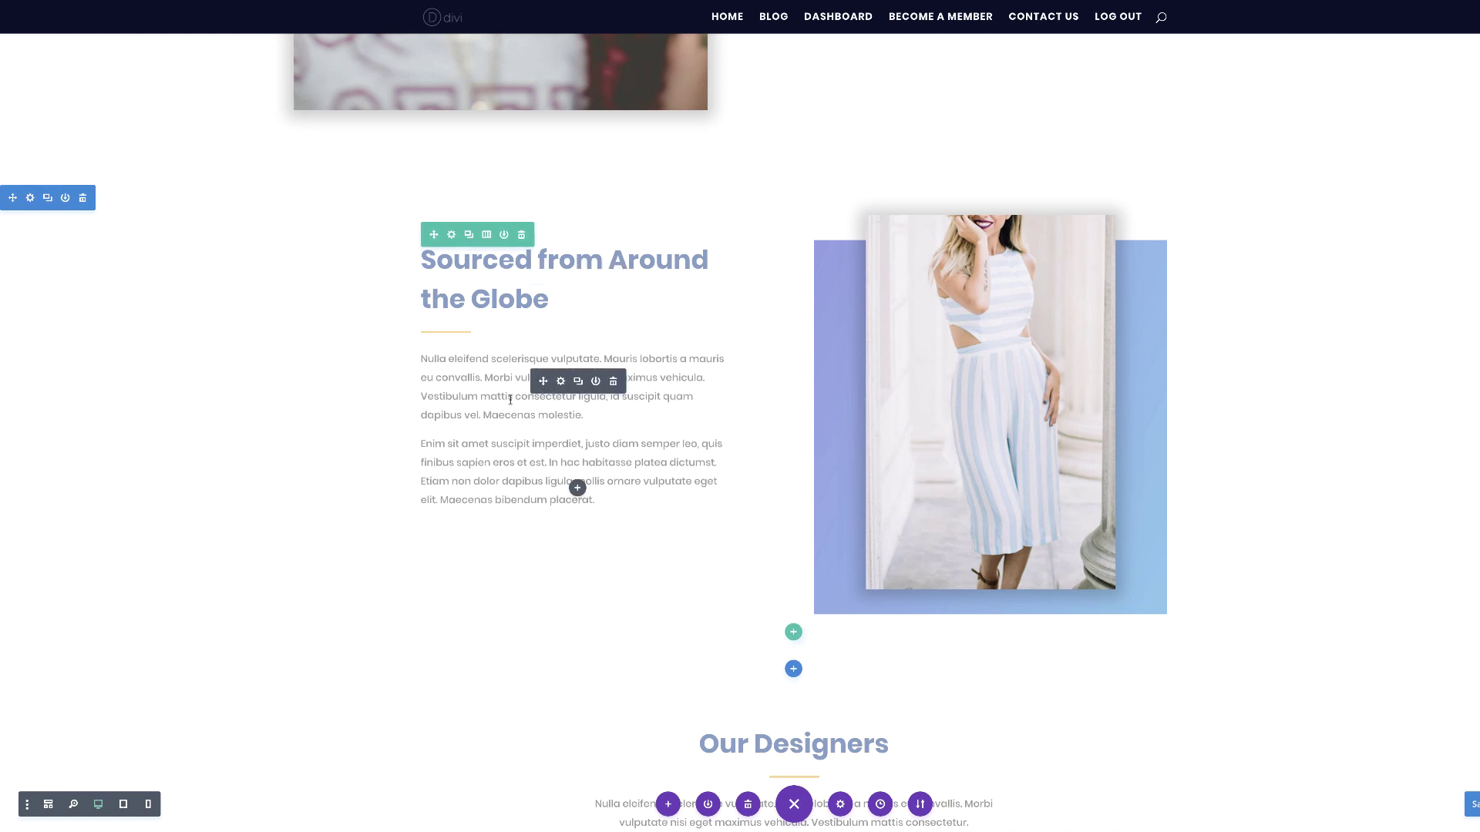
pyautogui.scroll(10, 282, 503)
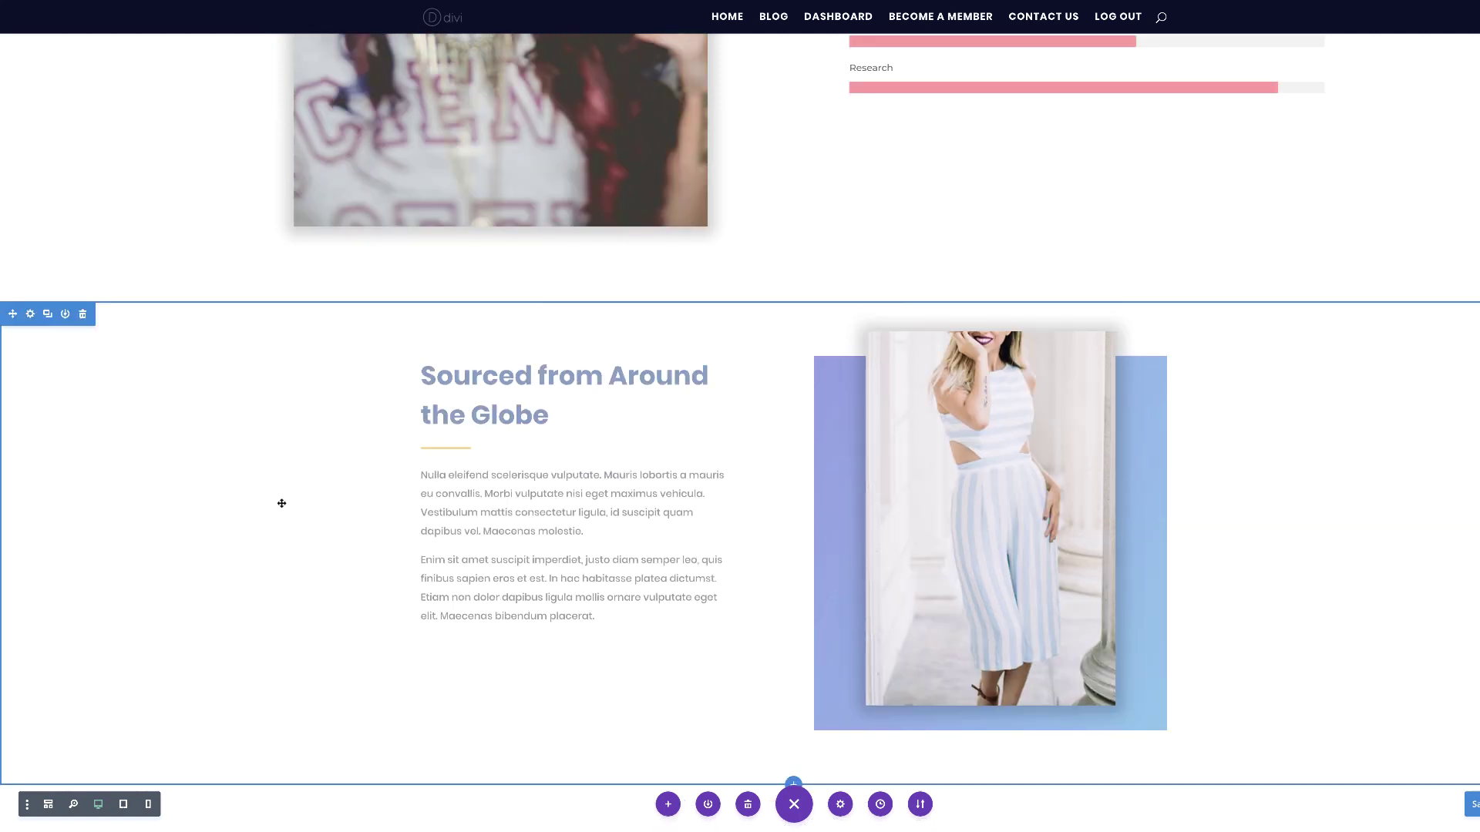
pyautogui.scroll(2, 282, 503)
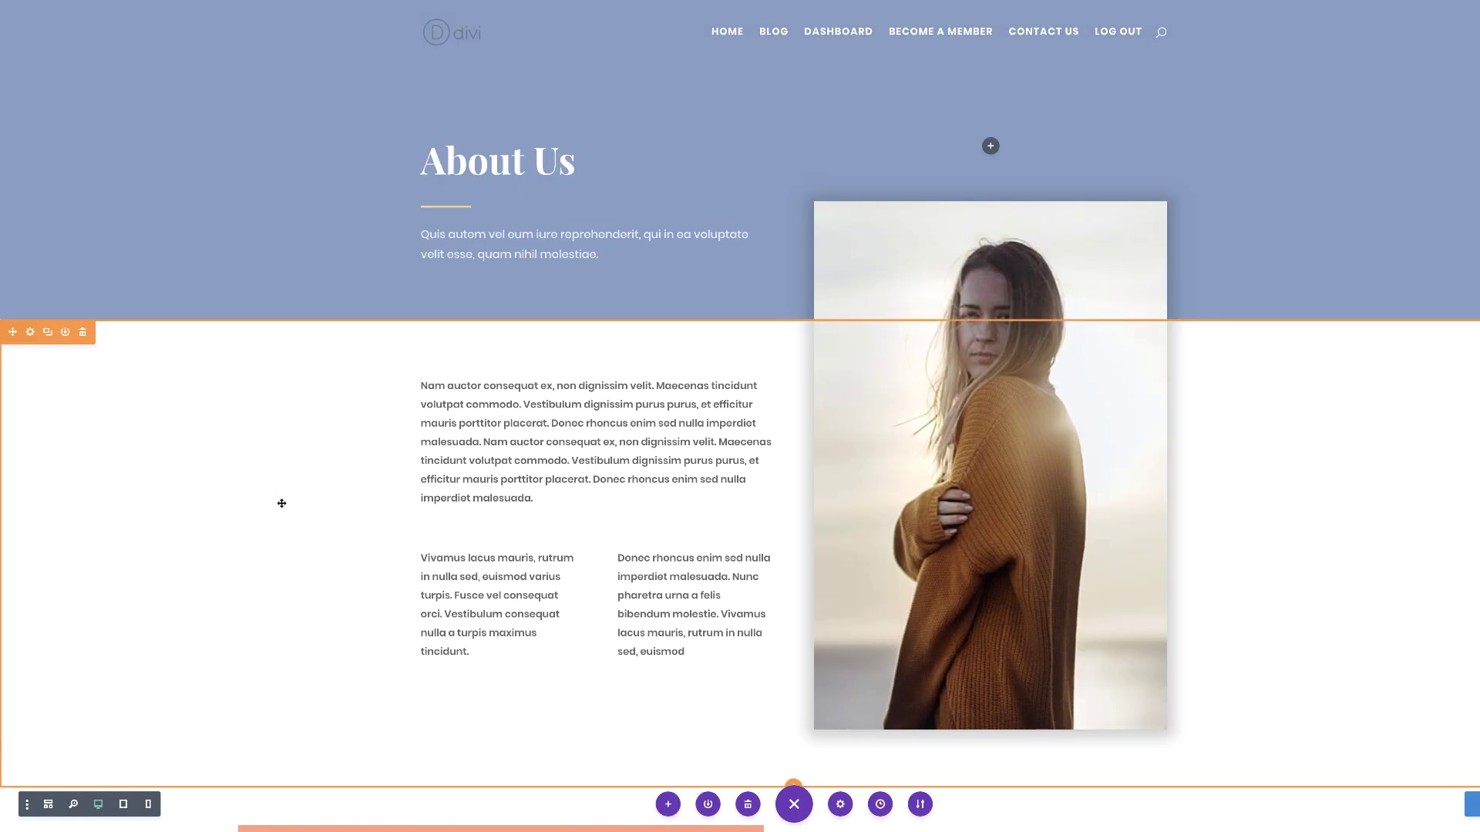